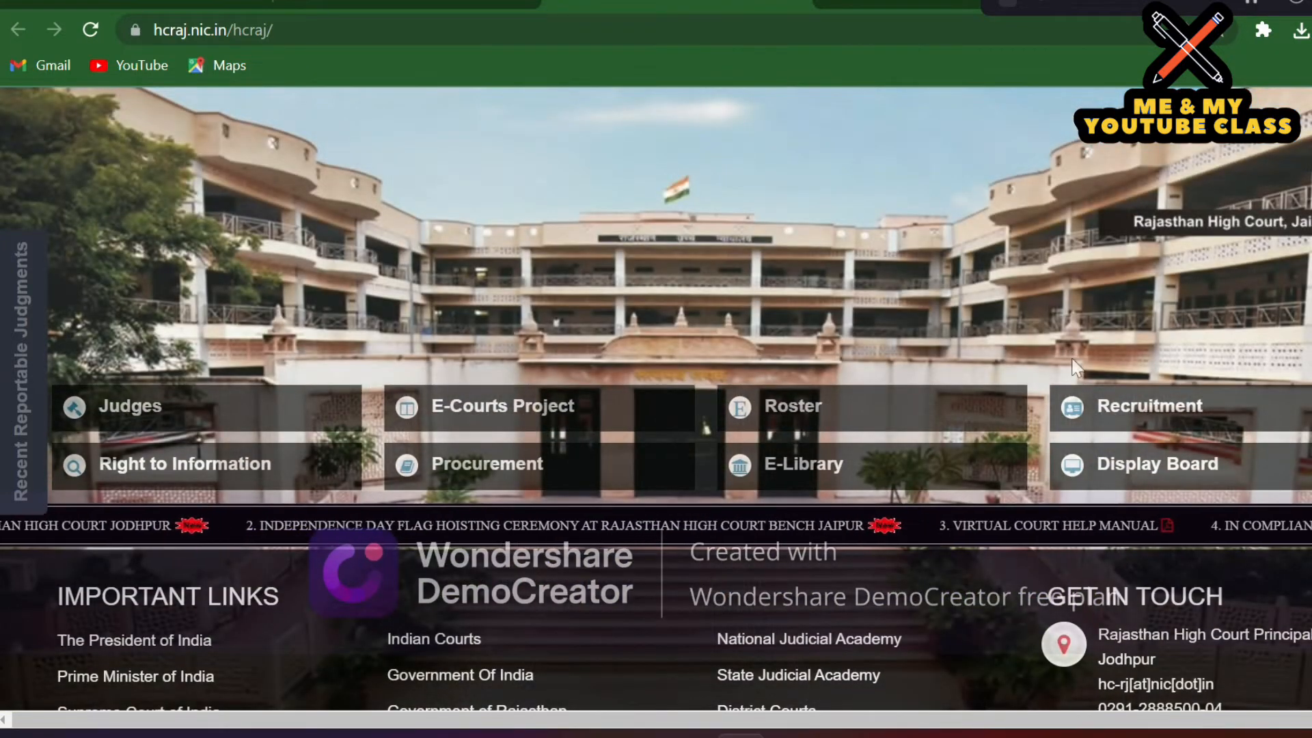
Step: Show the homepage Recruitment dropdown with Recruitment and Previous Year Exam Papers
mouse_move(1082, 421)
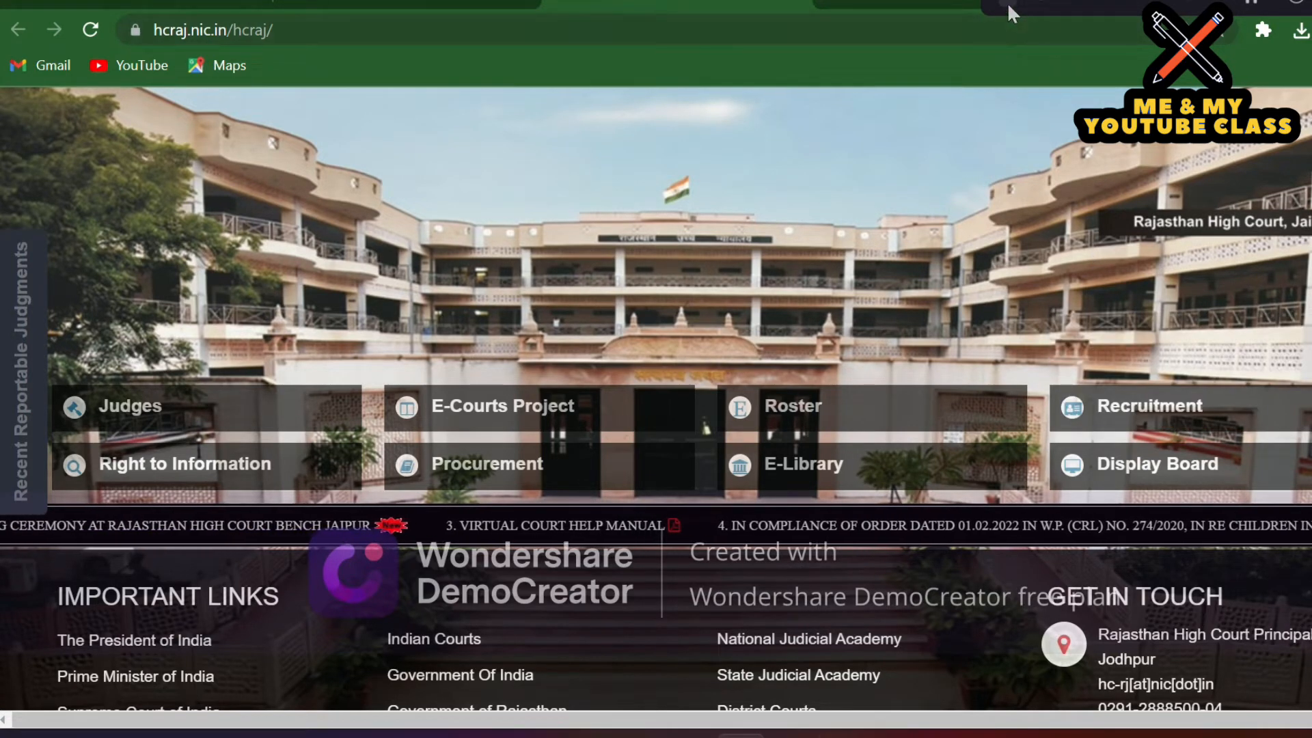
mouse_move(1007, 2)
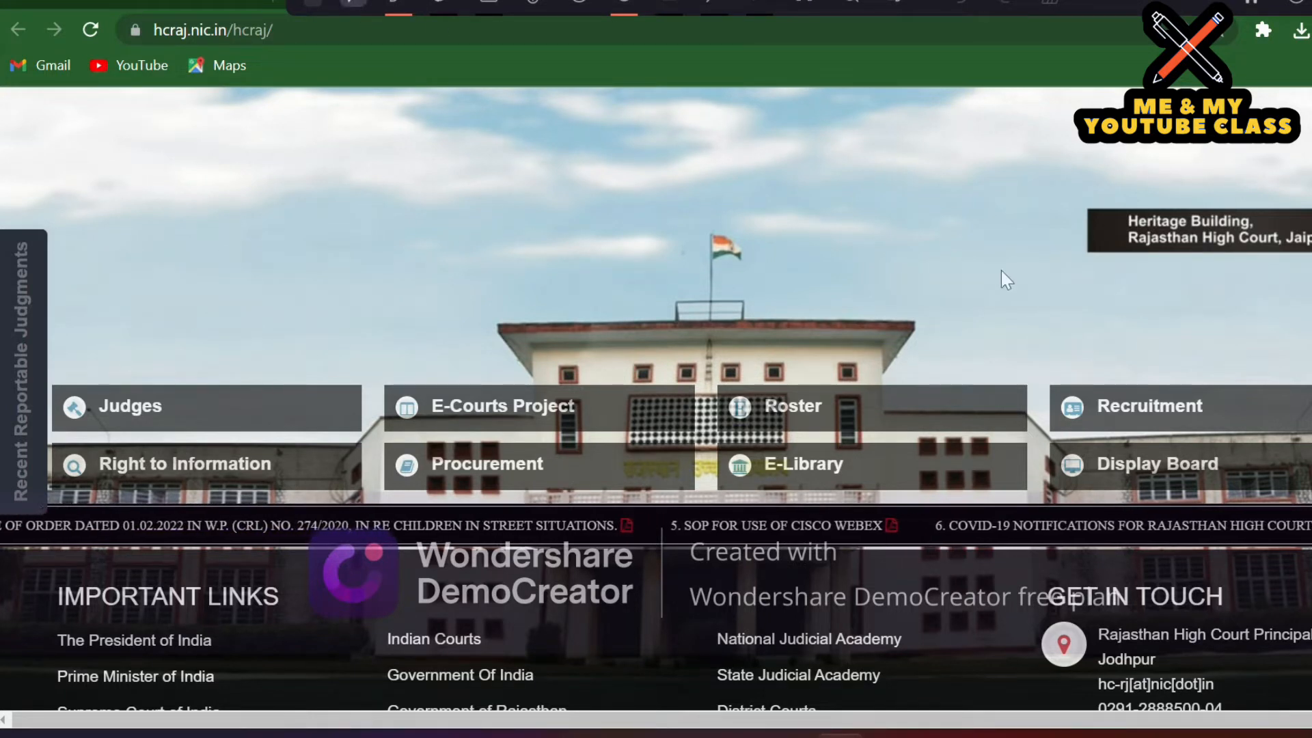
mouse_move(1134, 396)
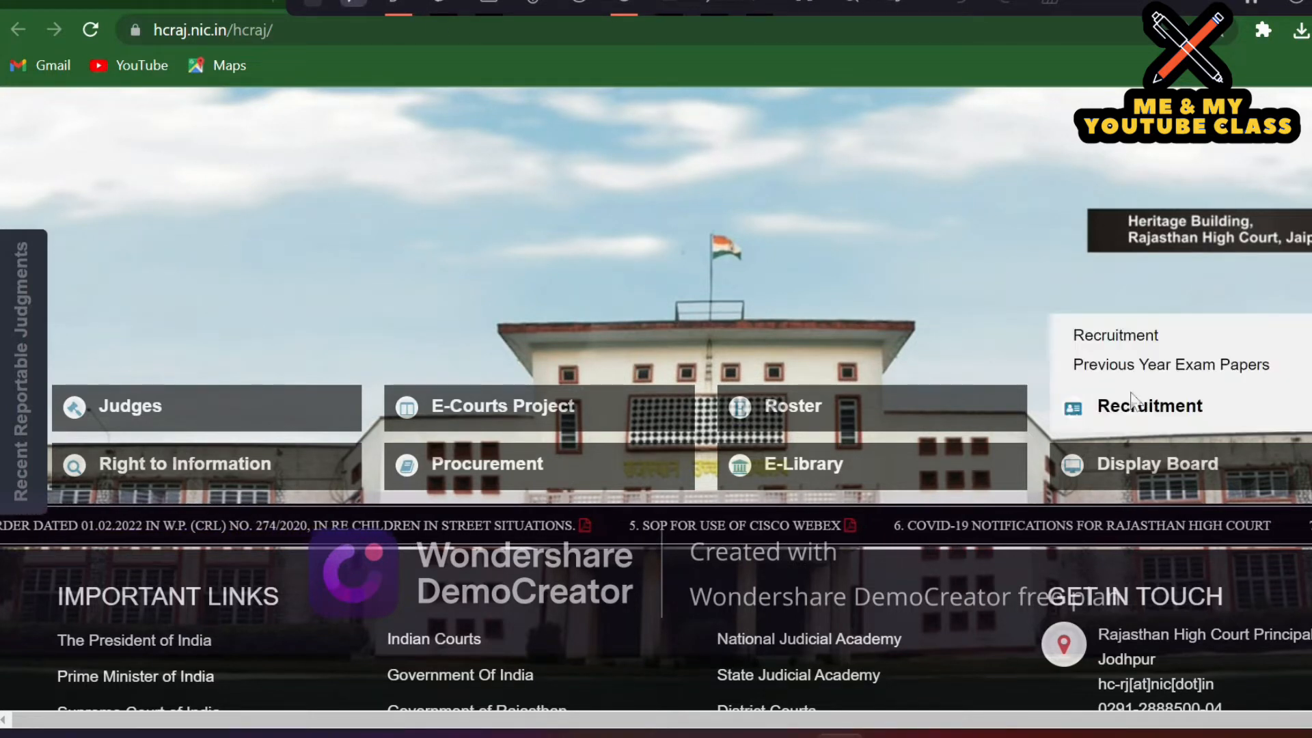
Step: Open the 2022 JrJA and Clerk Grade II recruitment notice and its online application portal
click(1126, 339)
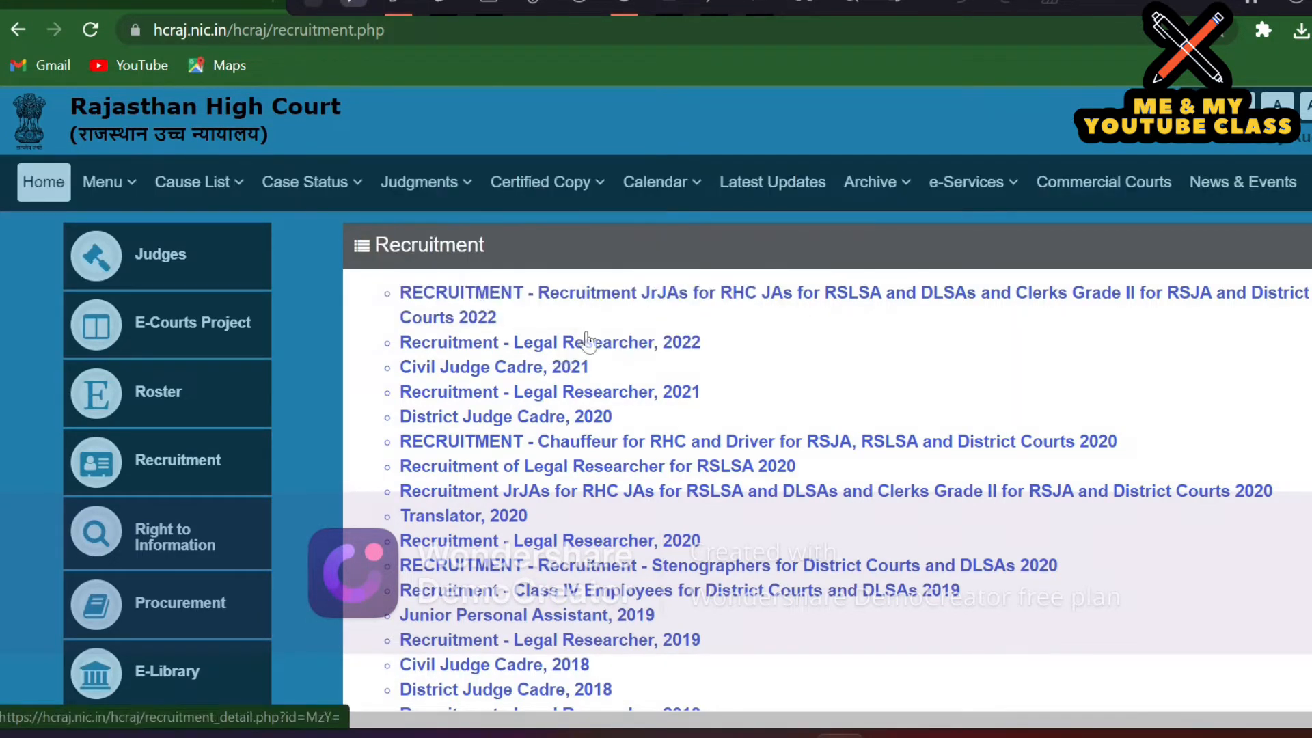
click(645, 305)
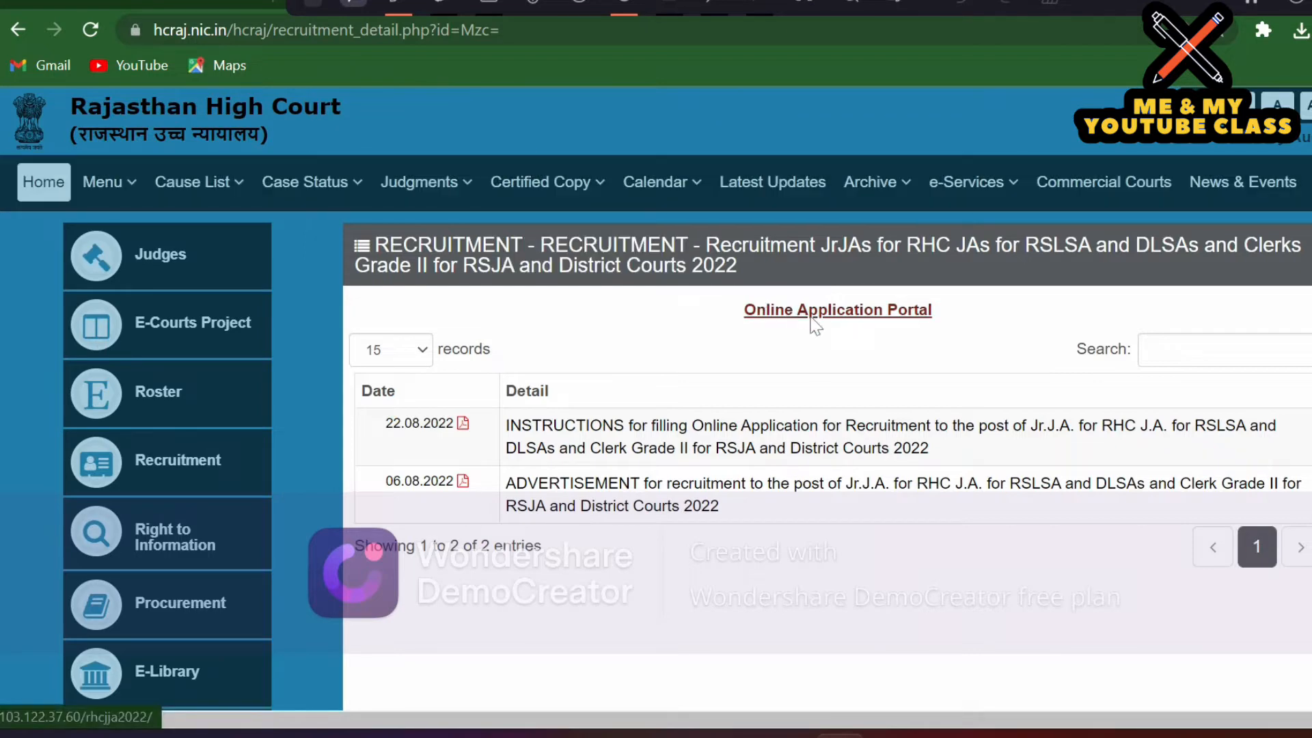
click(810, 318)
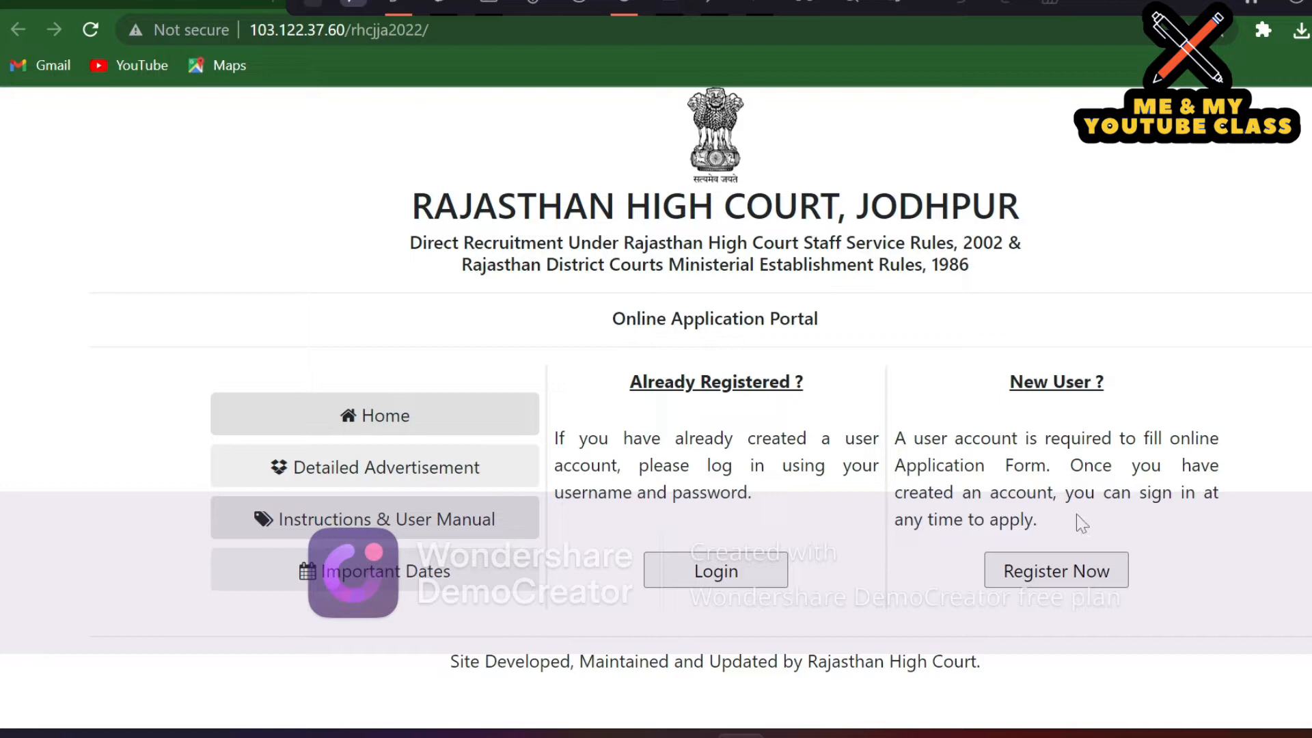
Step: Start a new-user registration with Register Now
click(1063, 573)
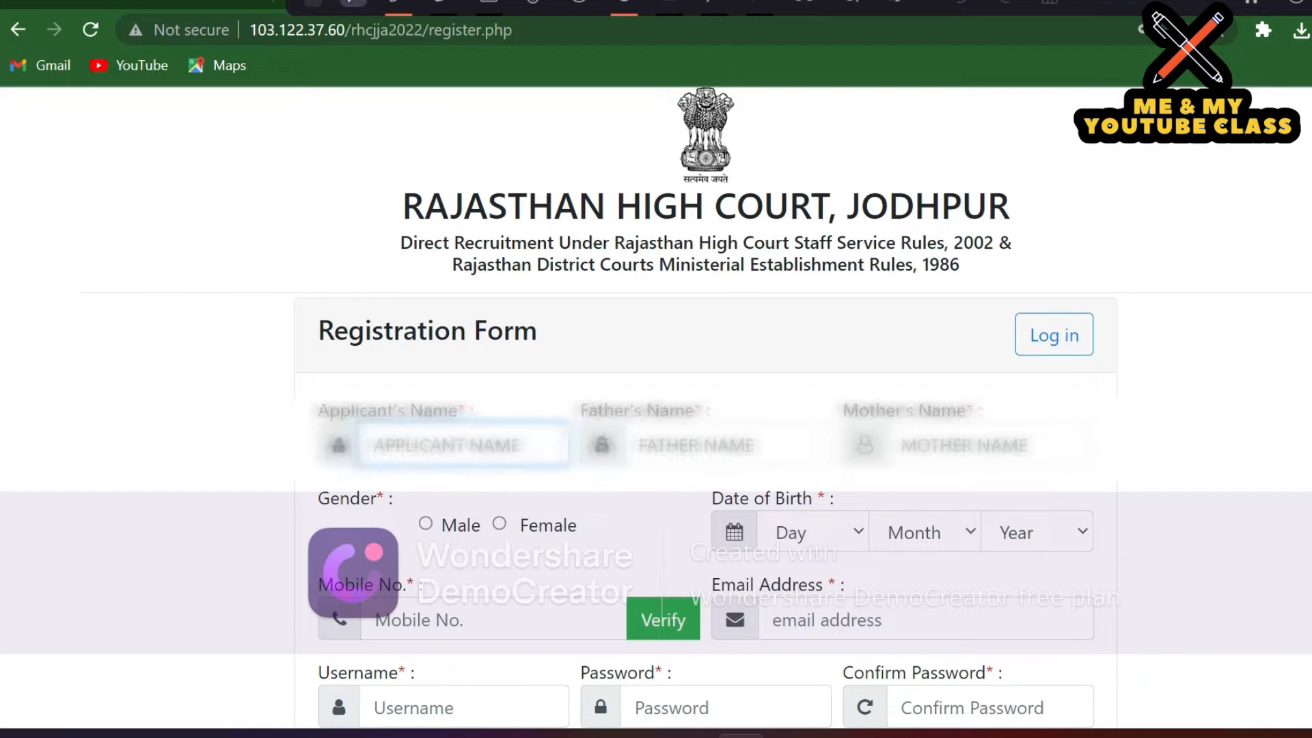
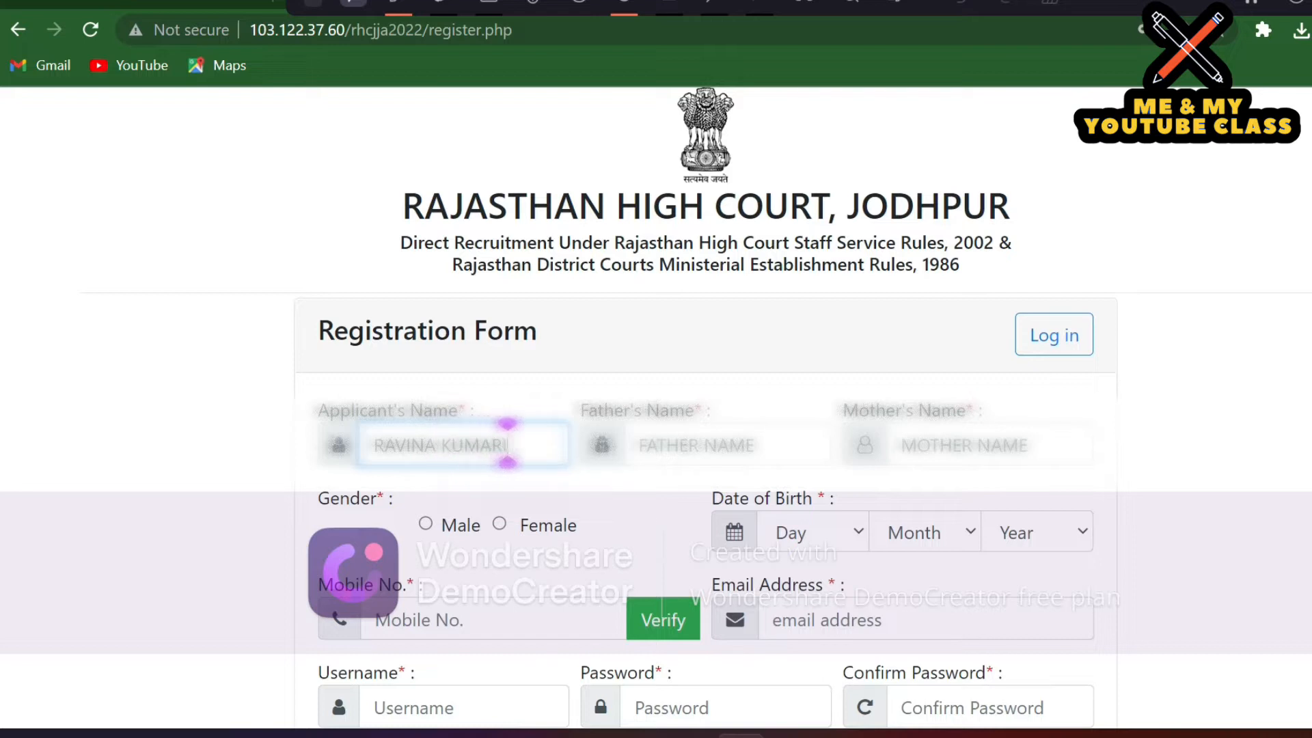
Step: Enter the applicant's, father's and mother's full names and select Female gender
key(Tab)
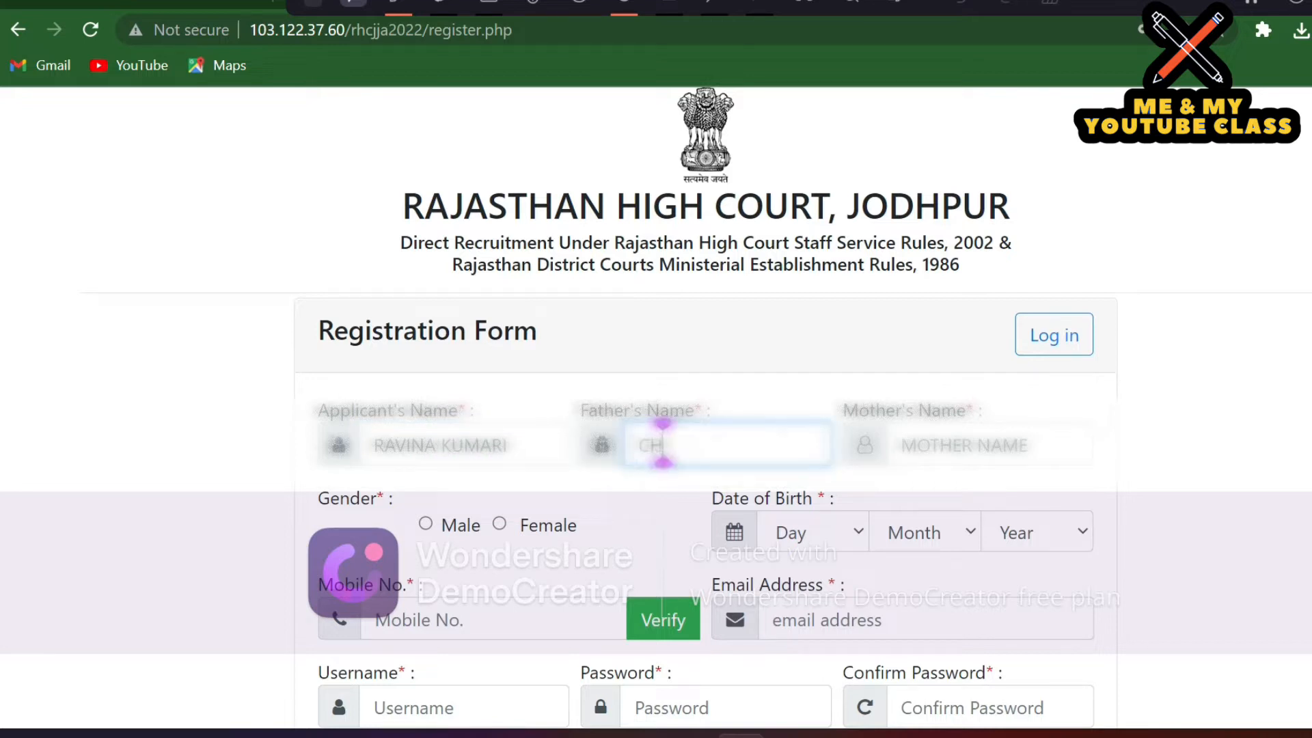
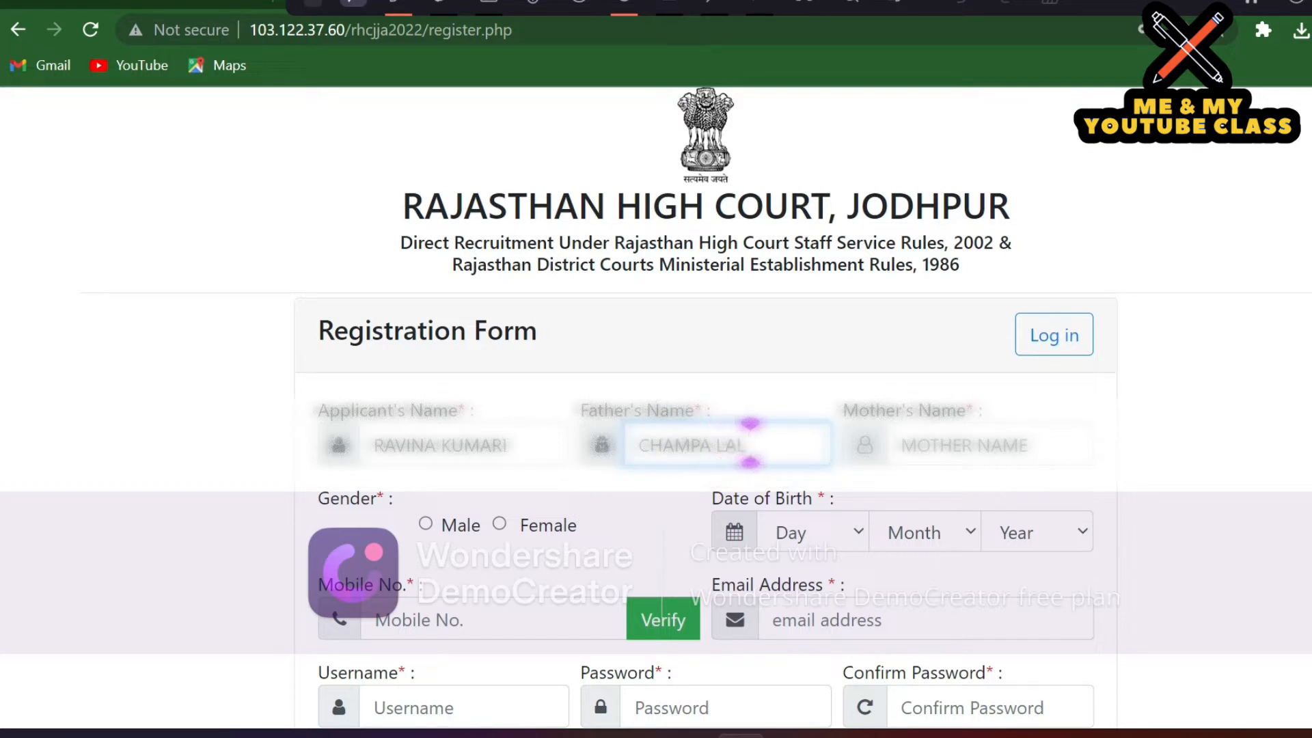
key(Tab)
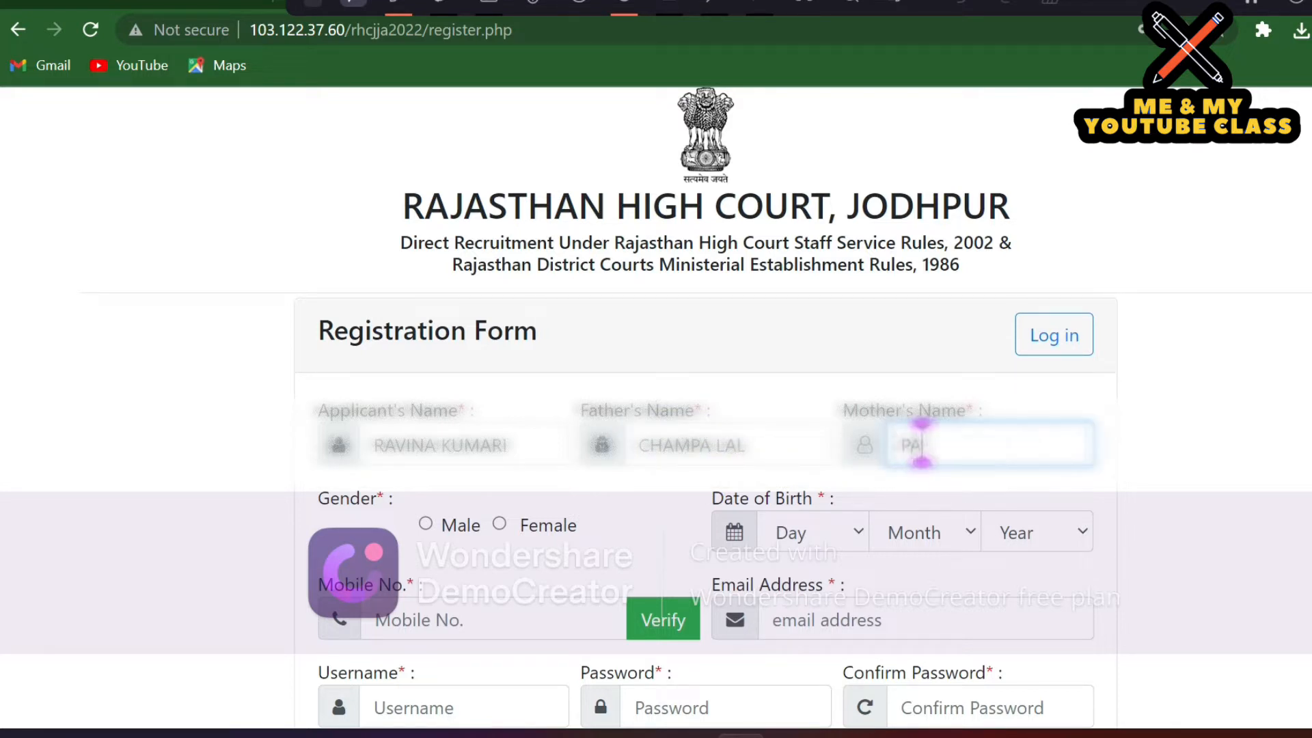
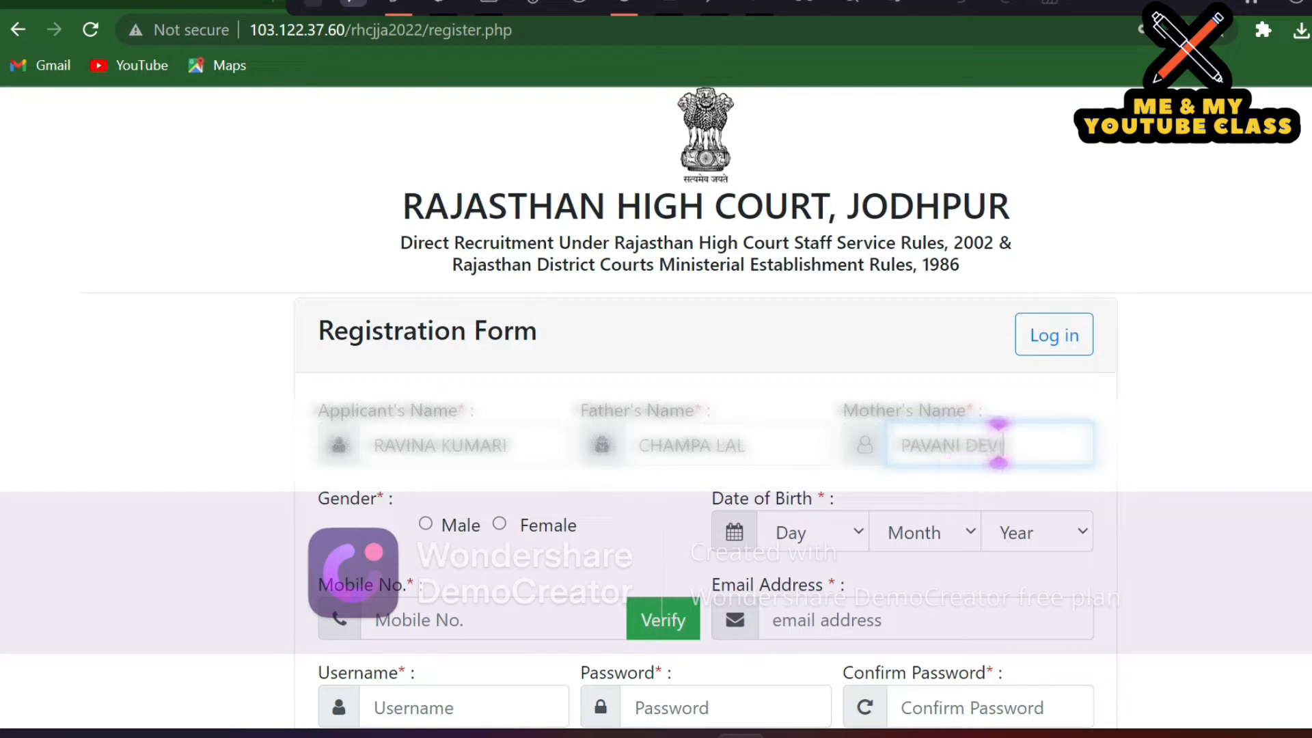
click(499, 524)
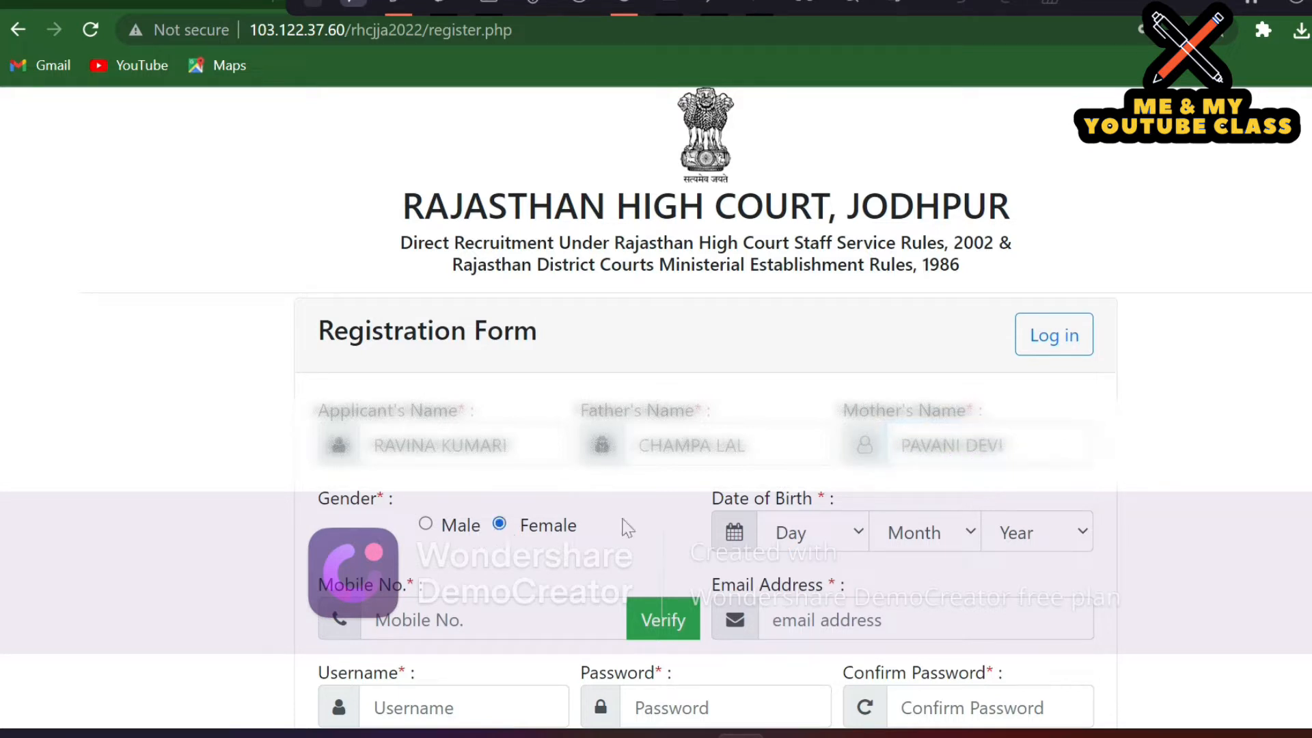
click(803, 541)
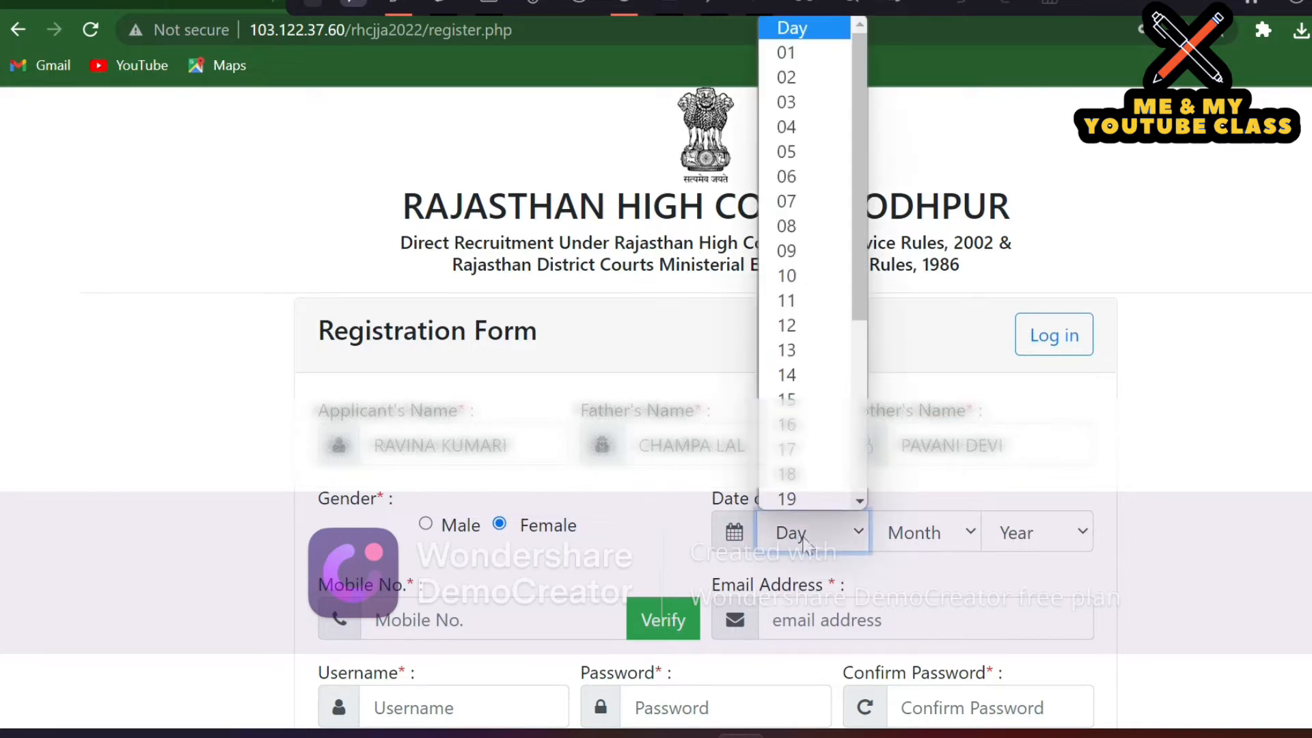
click(797, 231)
click(924, 538)
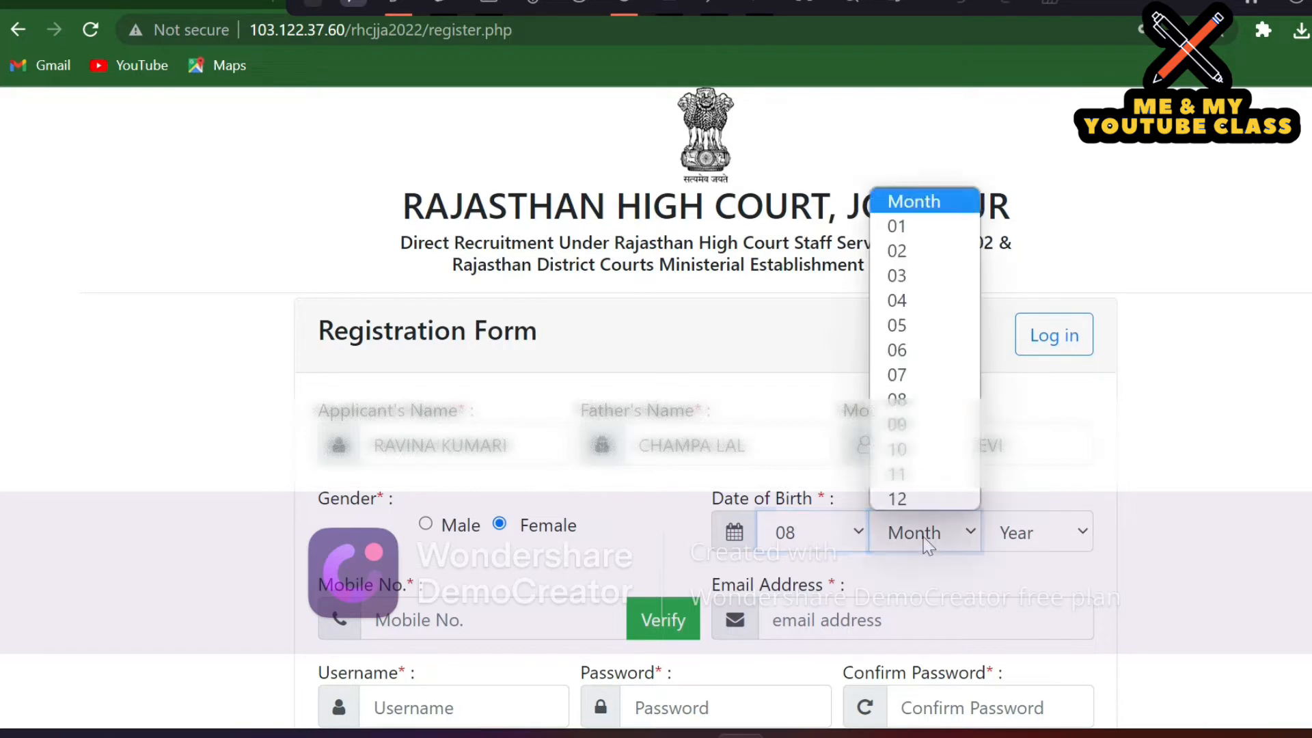
click(912, 498)
click(1004, 533)
scroll(1018, 473, down, 8)
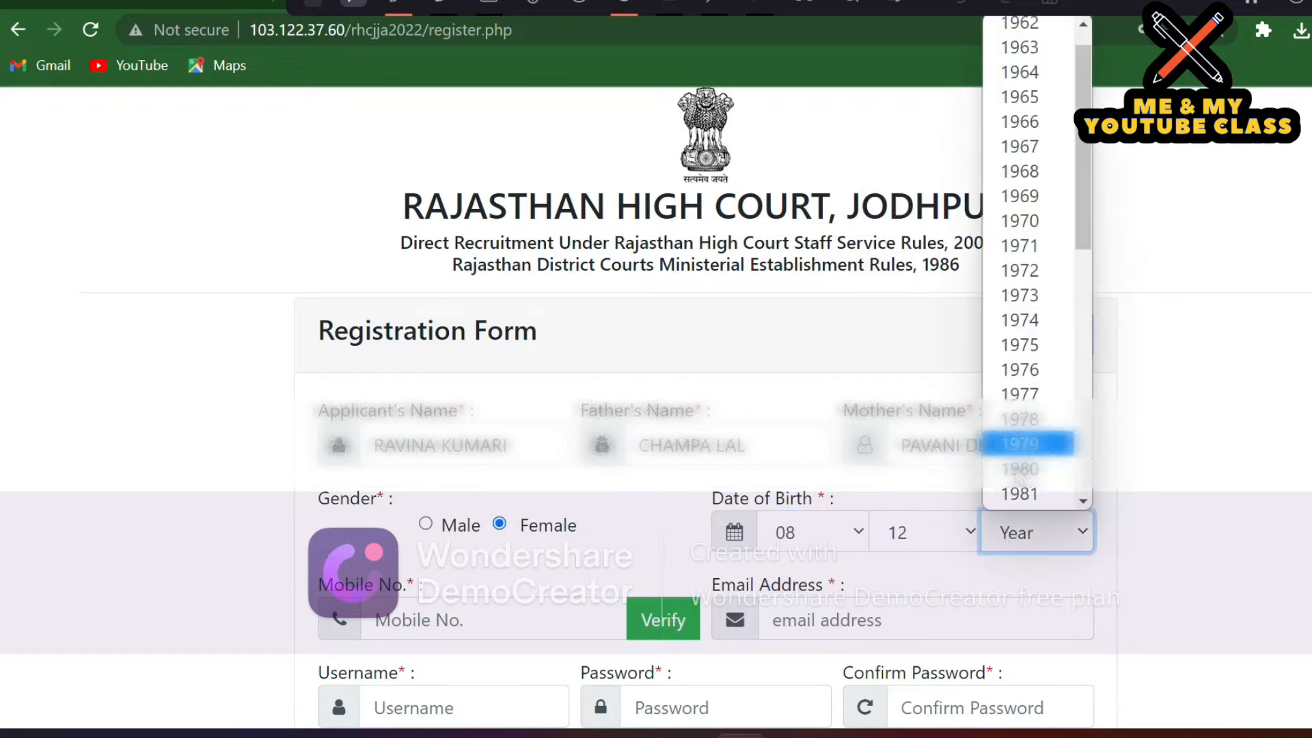
scroll(1018, 398, down, 1)
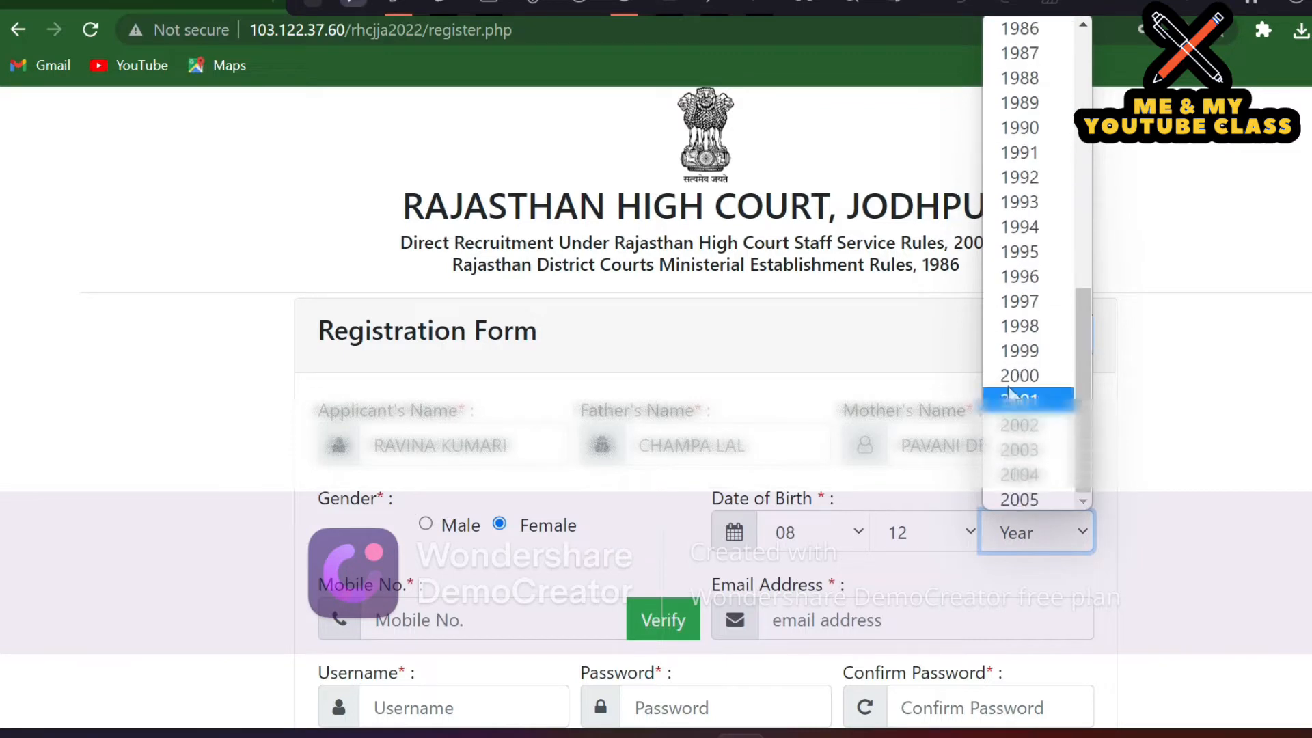
click(1019, 326)
scroll(789, 469, down, 3)
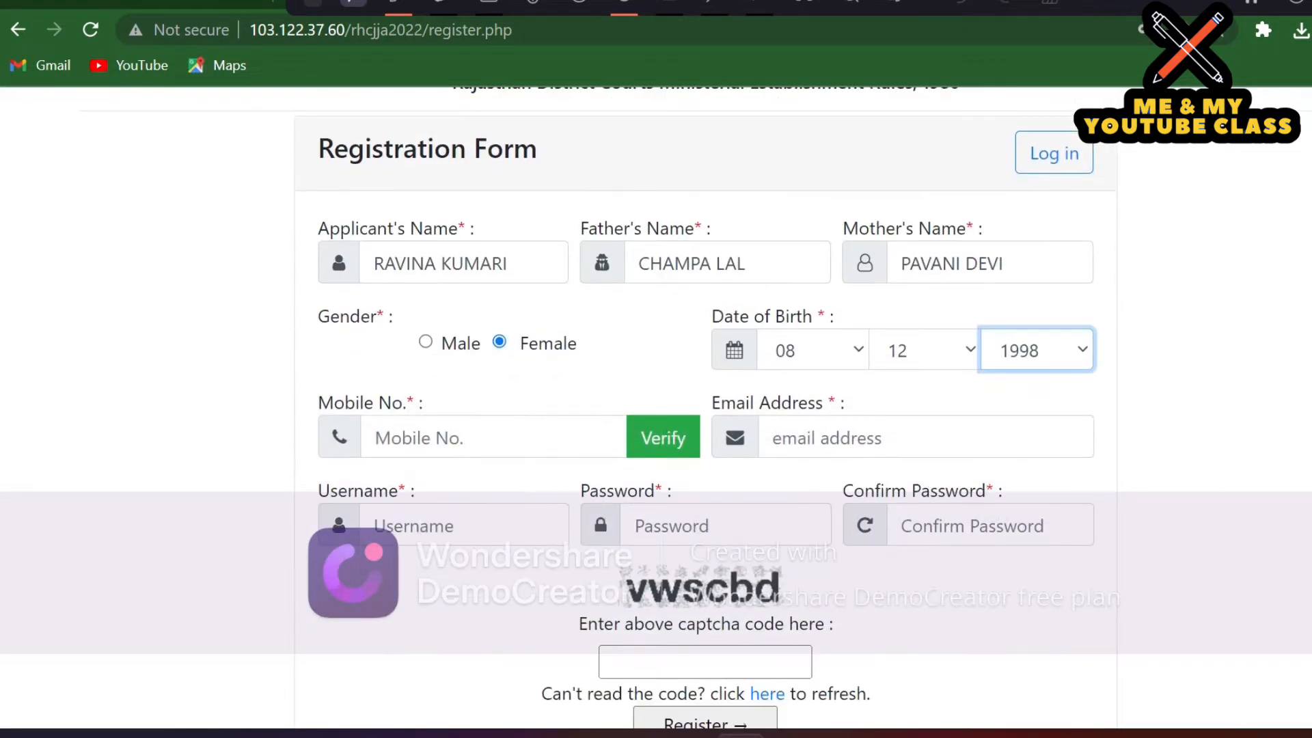
key(Tab)
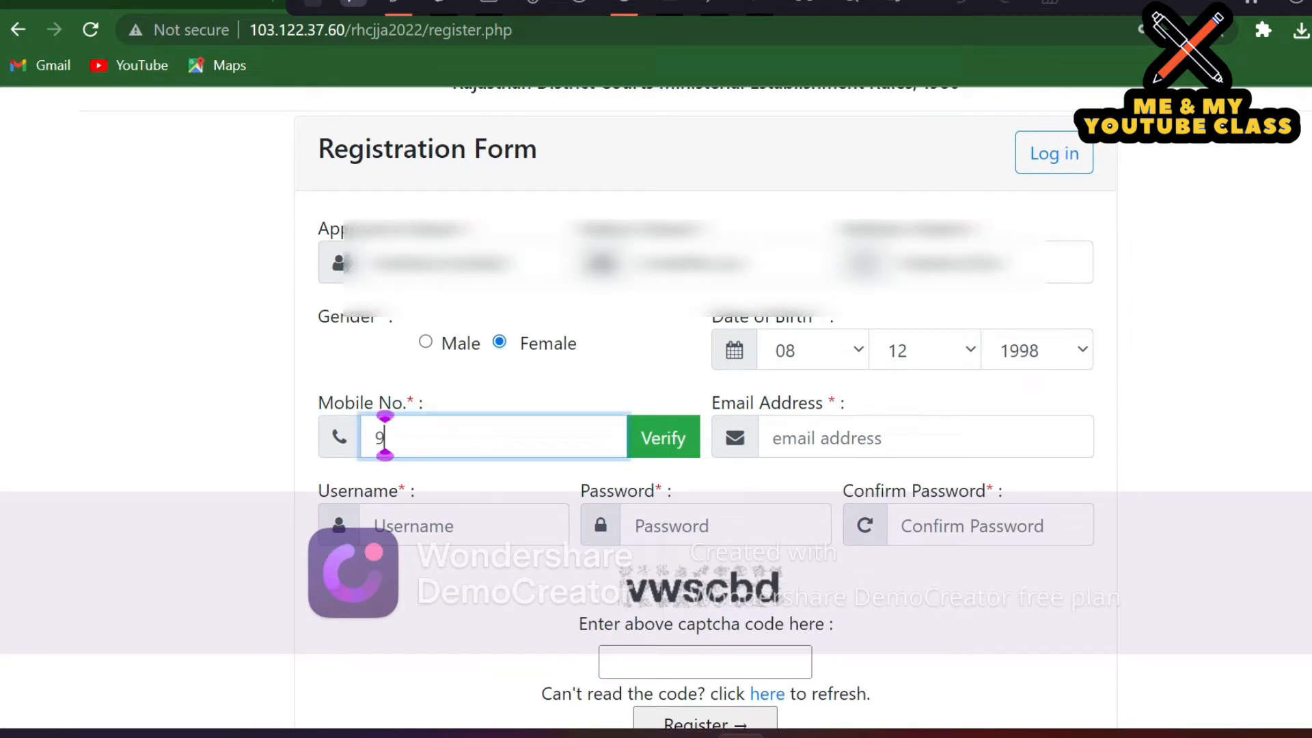
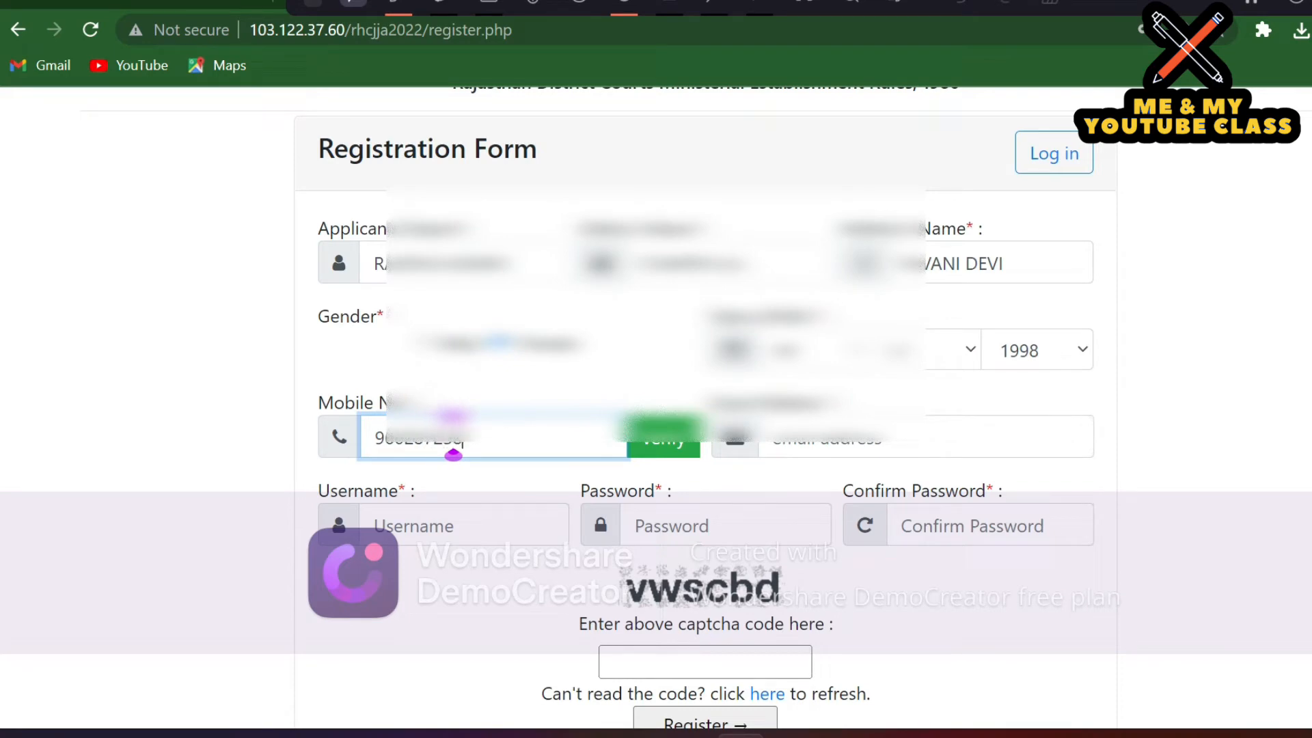
Step: Enter the applicant's mobile number and request an OTP to verify it
click(688, 444)
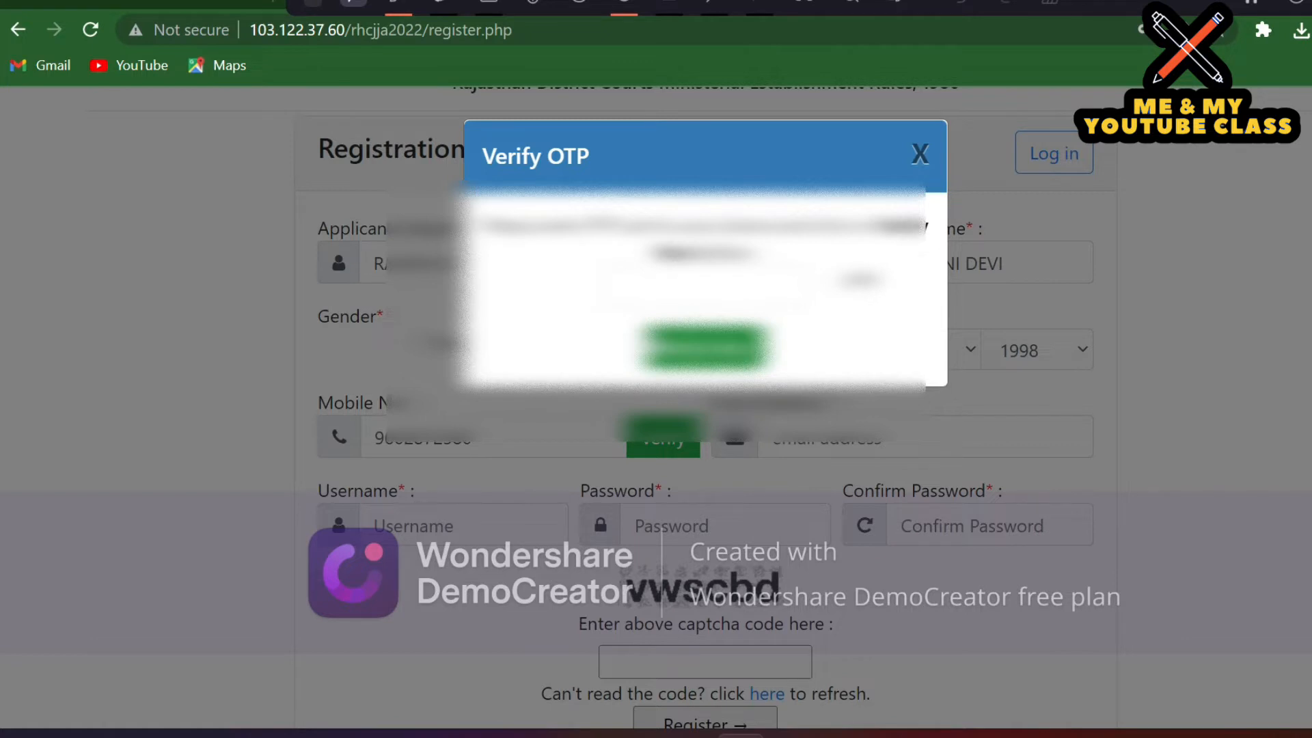
Step: Enter the received OTP, verify it, and acknowledge the OTP Verified alert
click(639, 289)
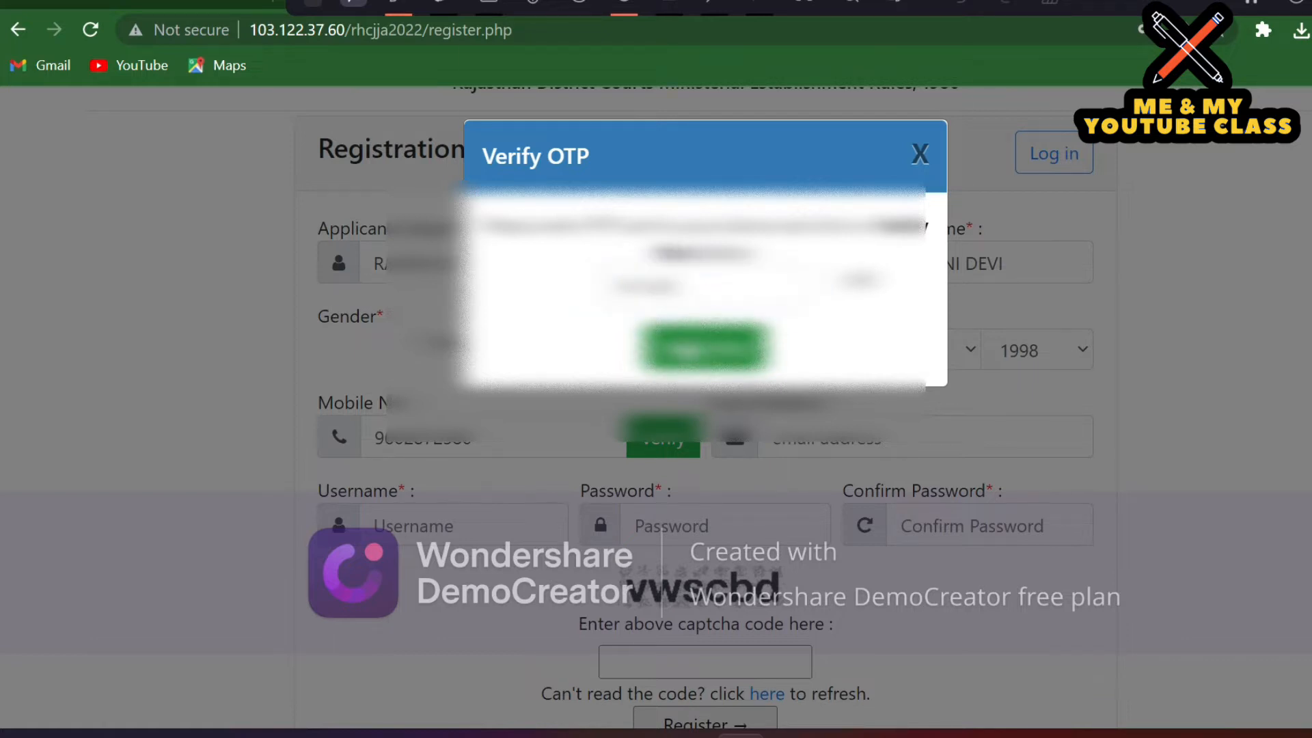
click(688, 350)
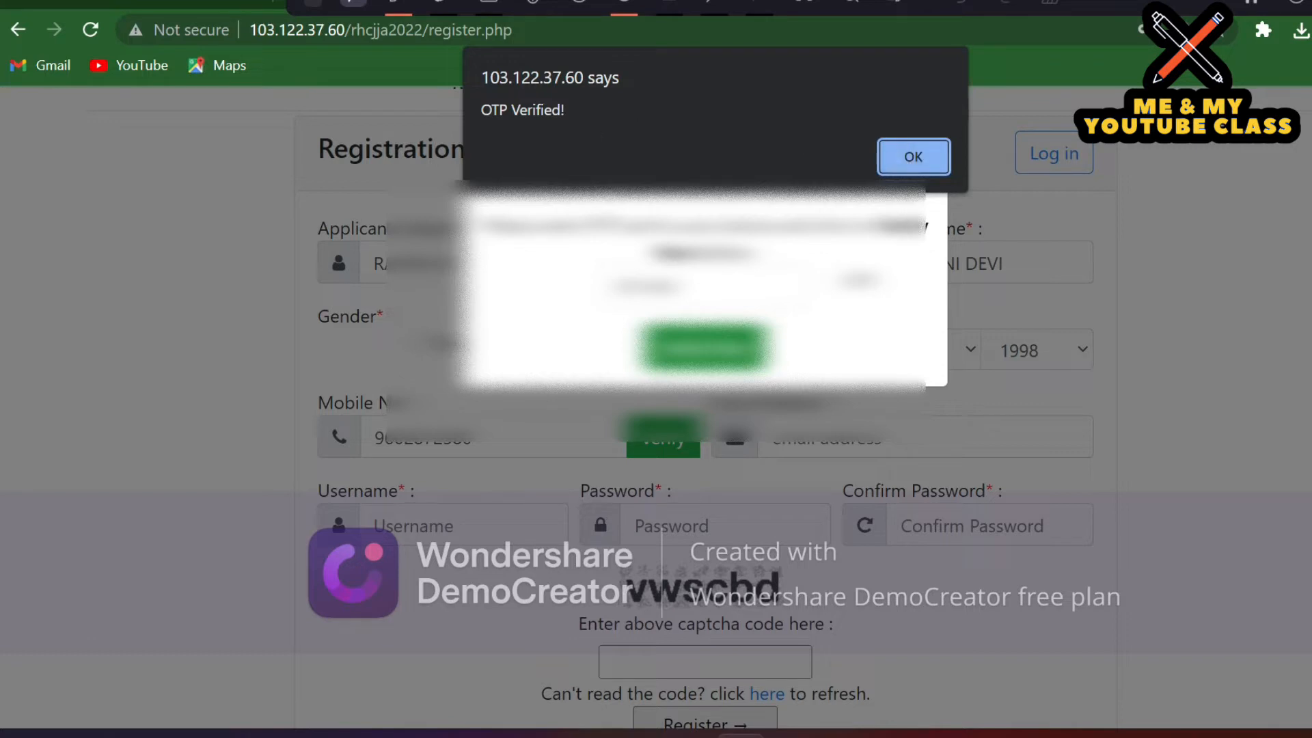
click(908, 161)
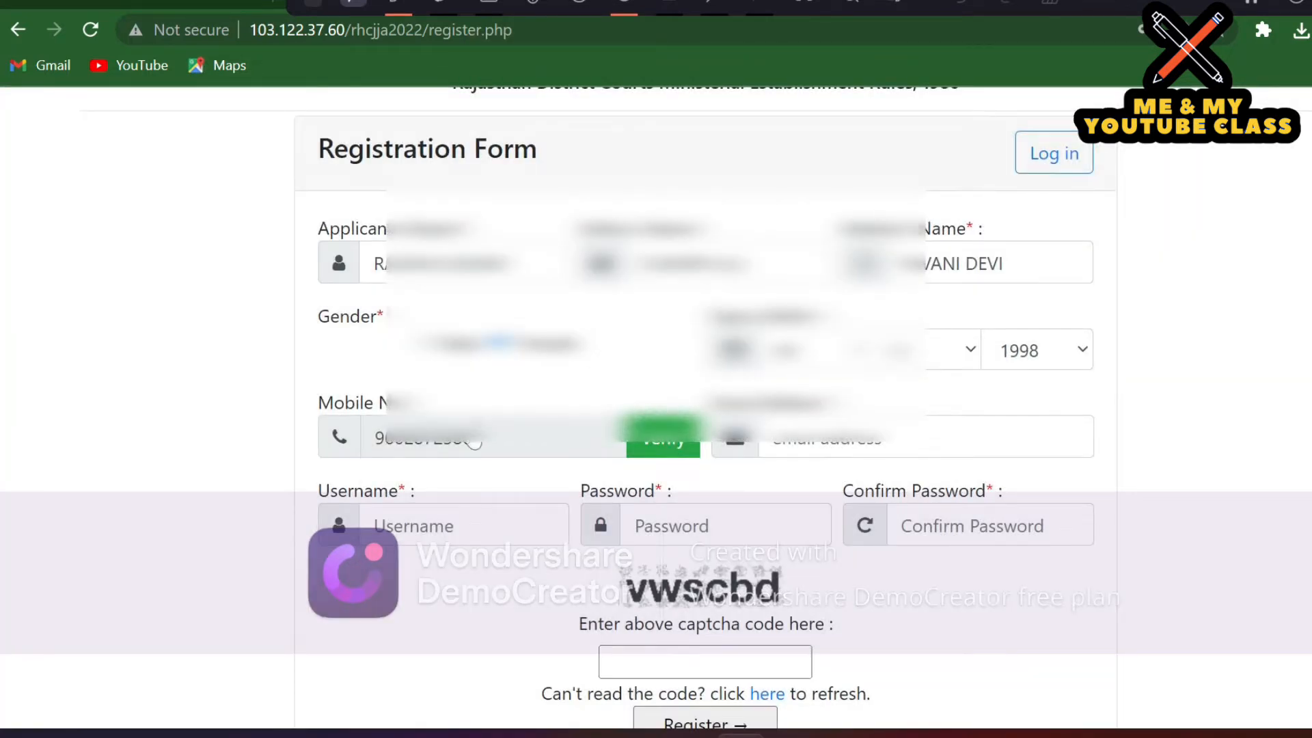
Step: Fill in the applicant's Gmail address, correcting its .com ending
click(847, 435)
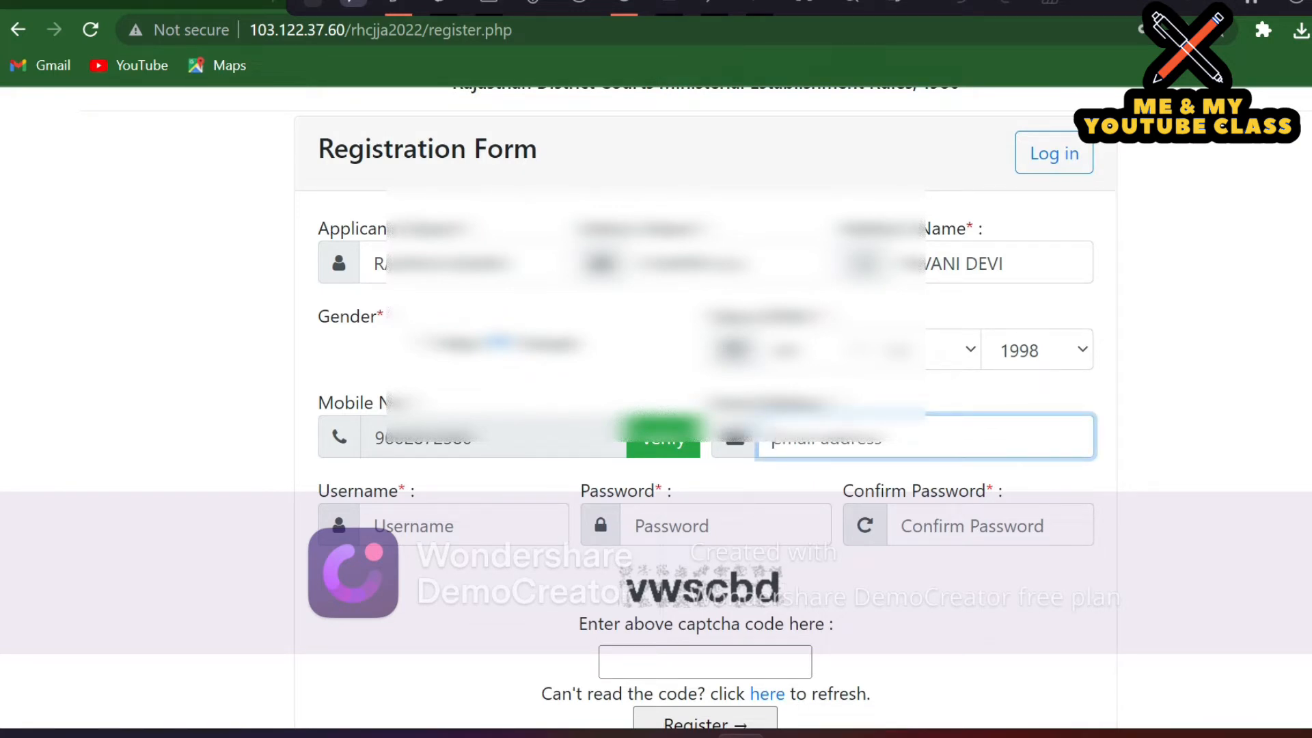
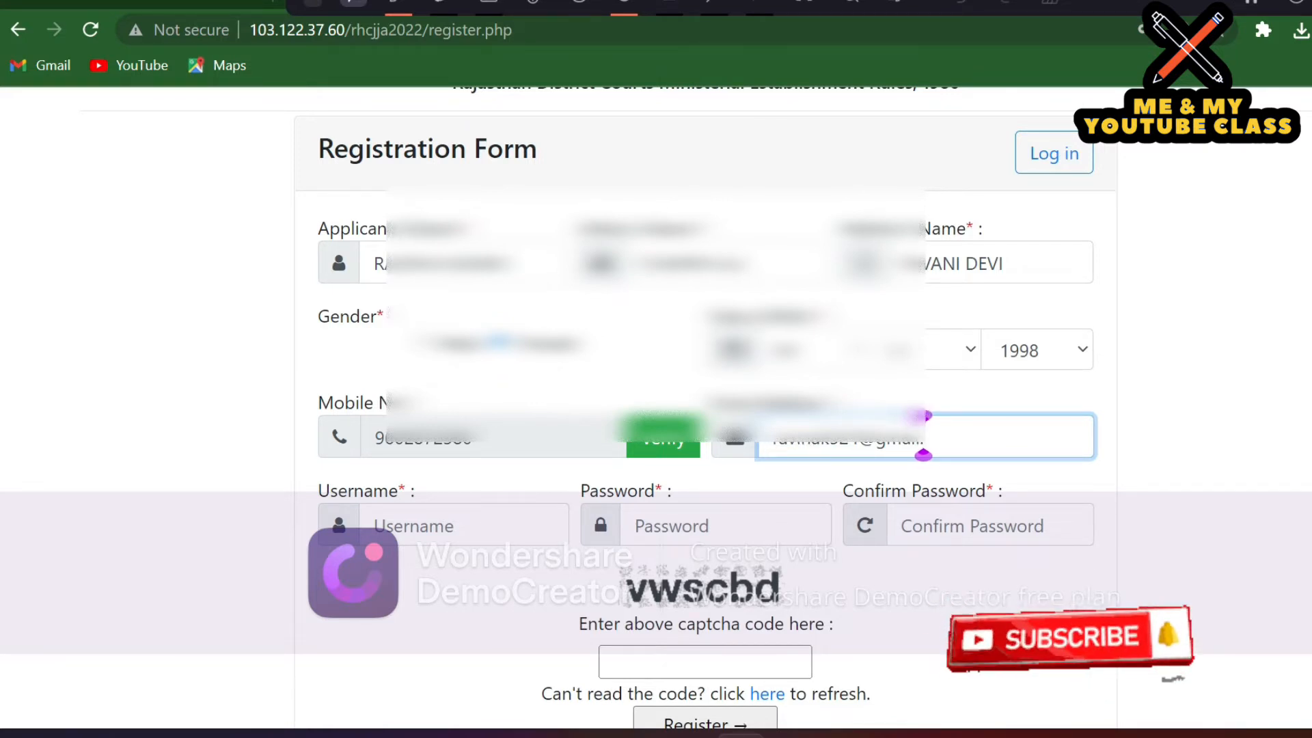
text(com)
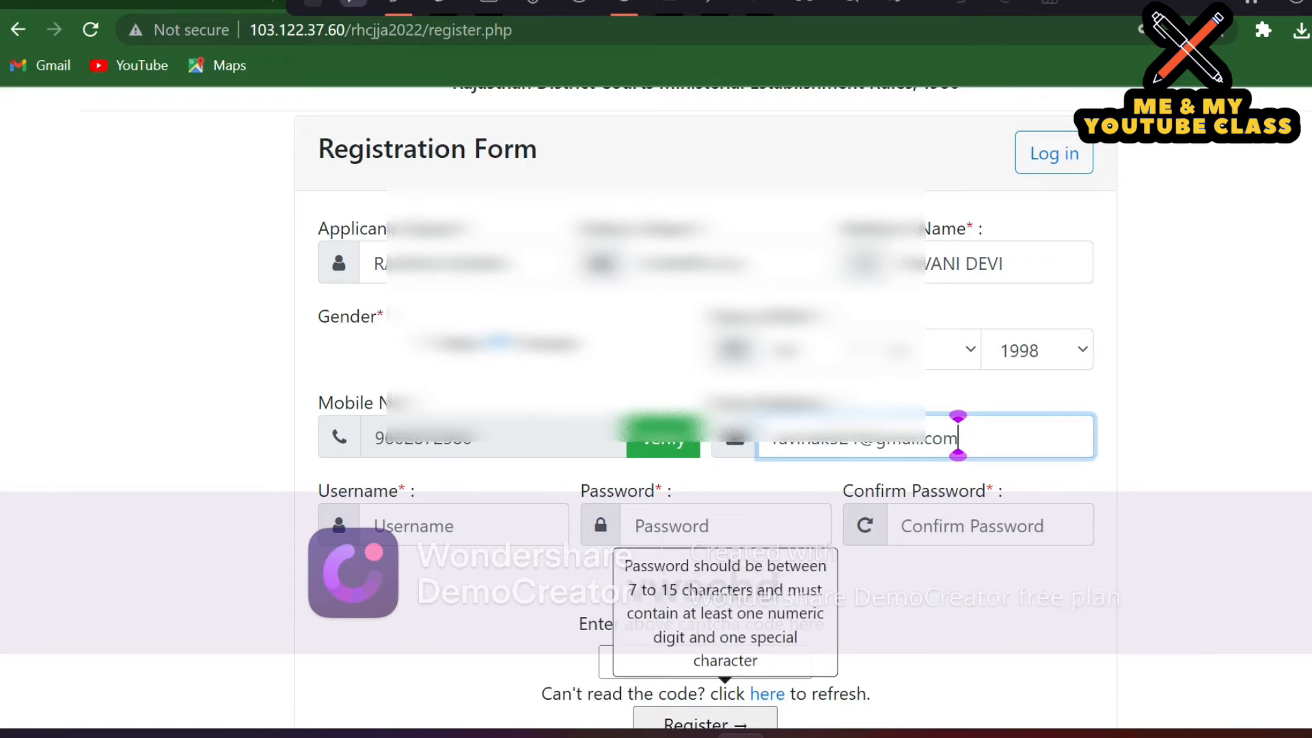
scroll(957, 436, down, 1)
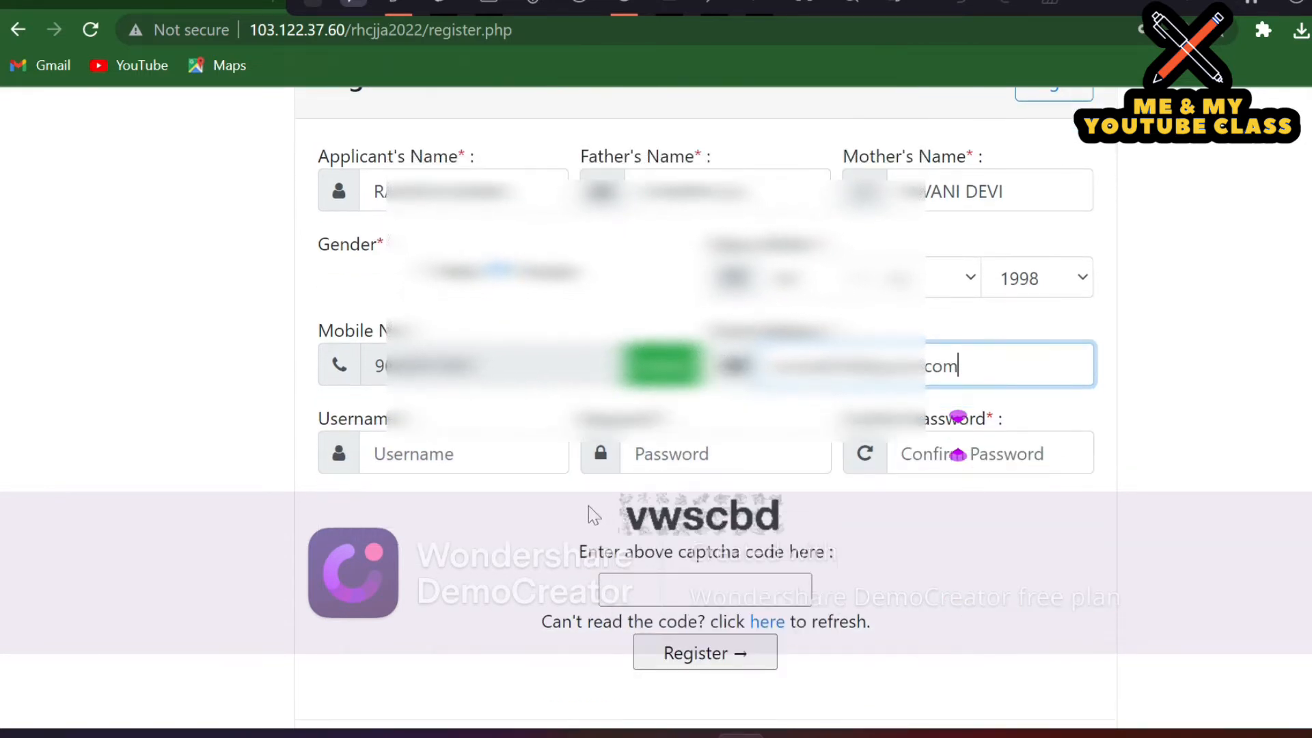
Step: Enter a username not already registered and a first account password
key(Tab)
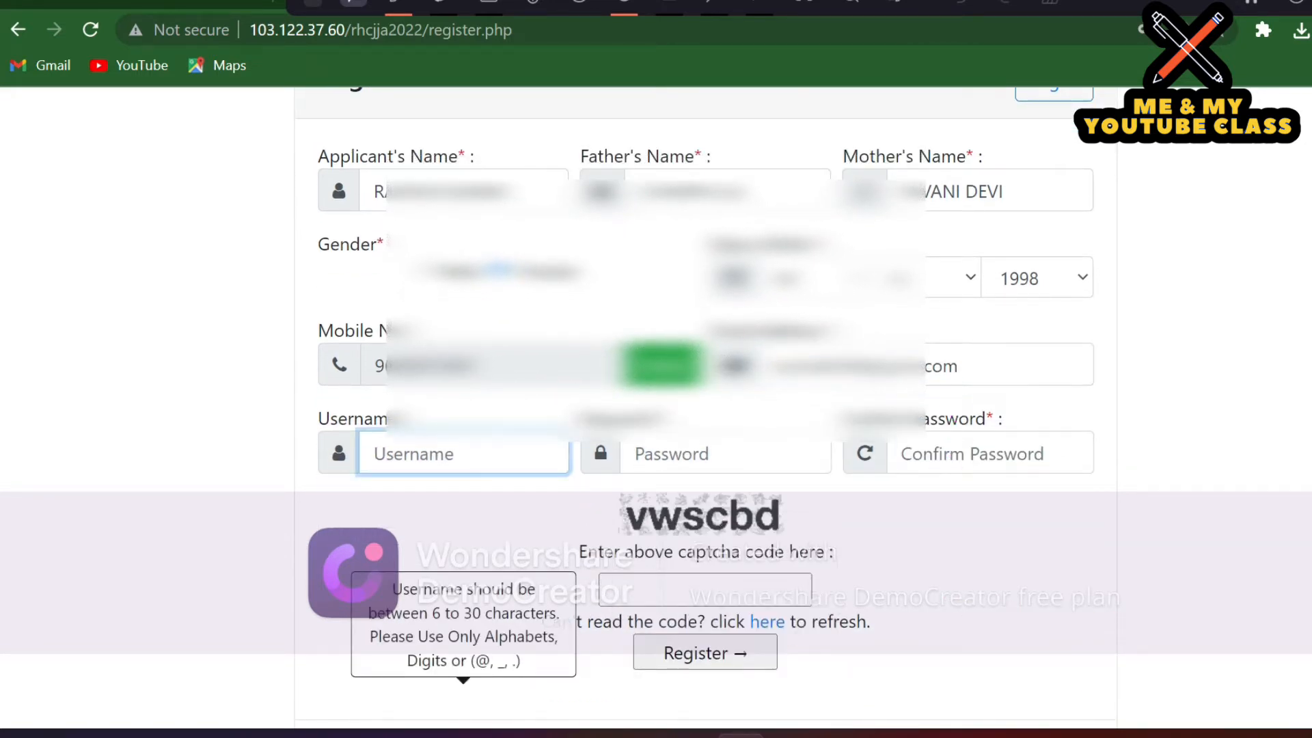
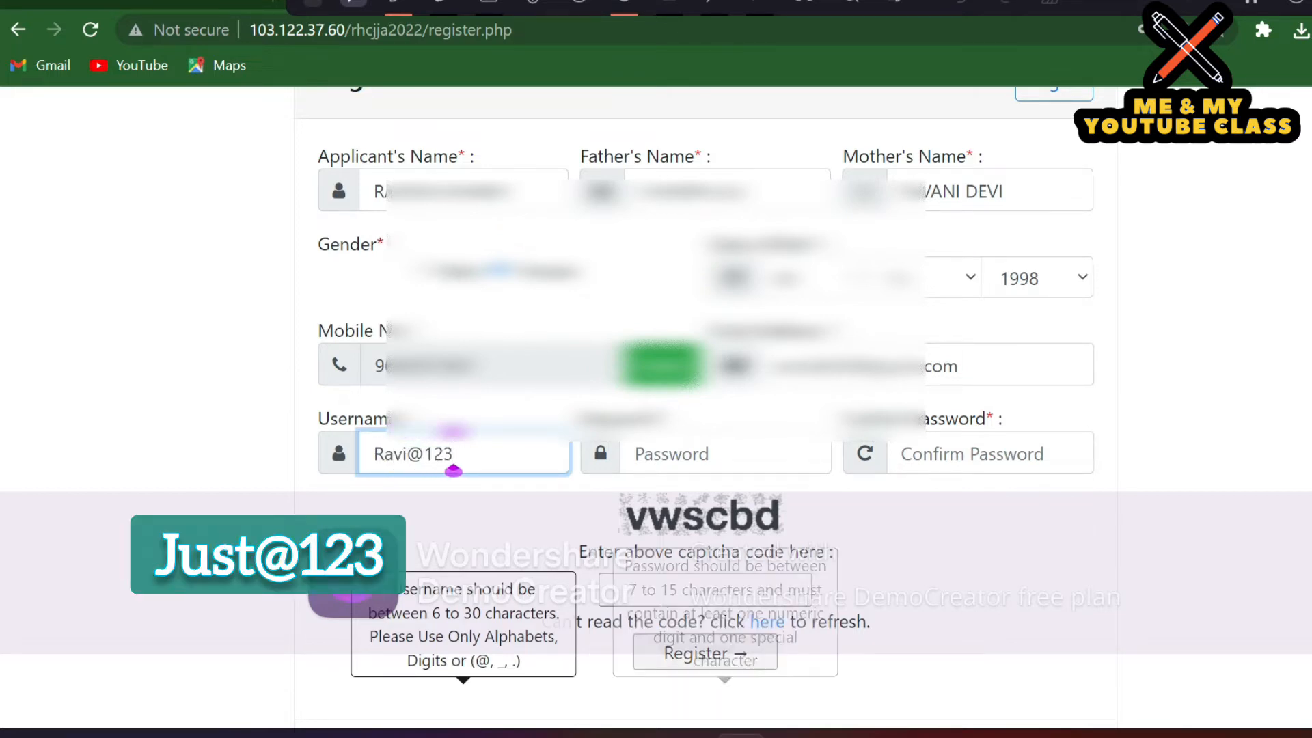
key(Tab)
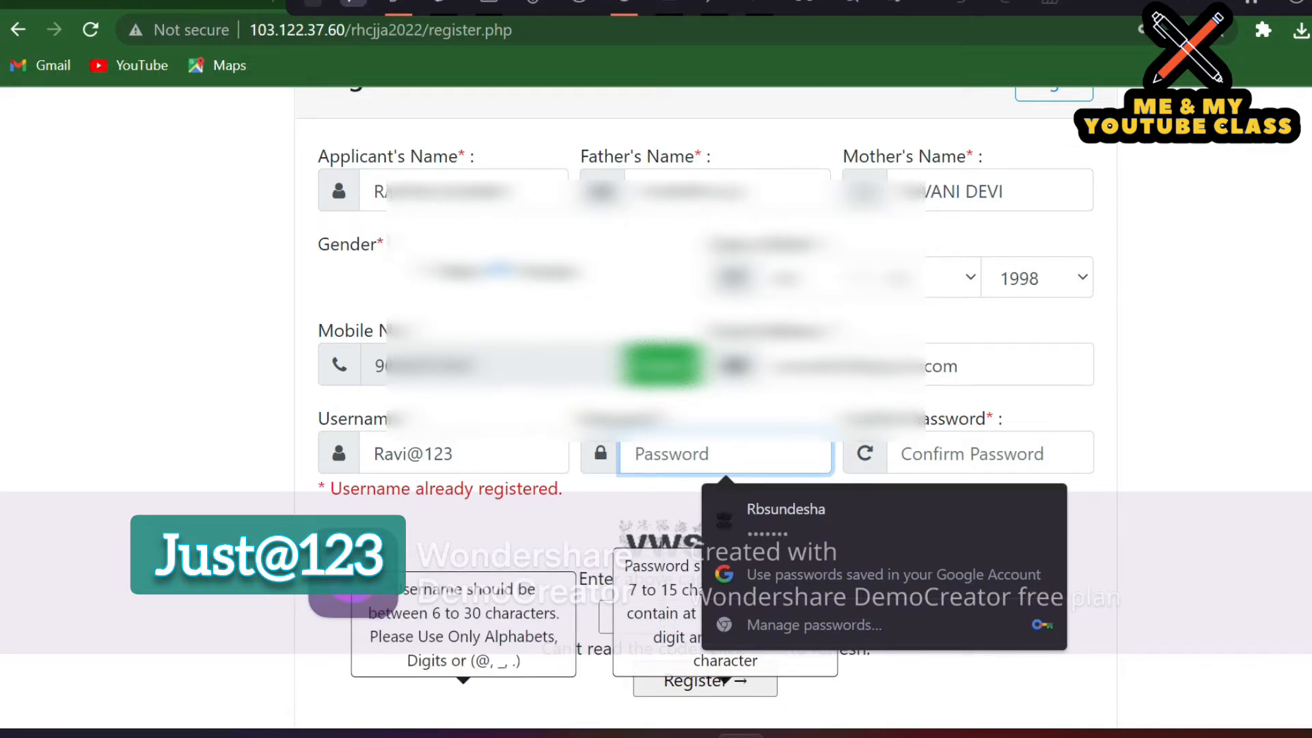
click(451, 454)
key(BackSpace)
key(BackSpace)
key(BackSpace)
key(BackSpace)
key(BackSpace)
key(BackSpace)
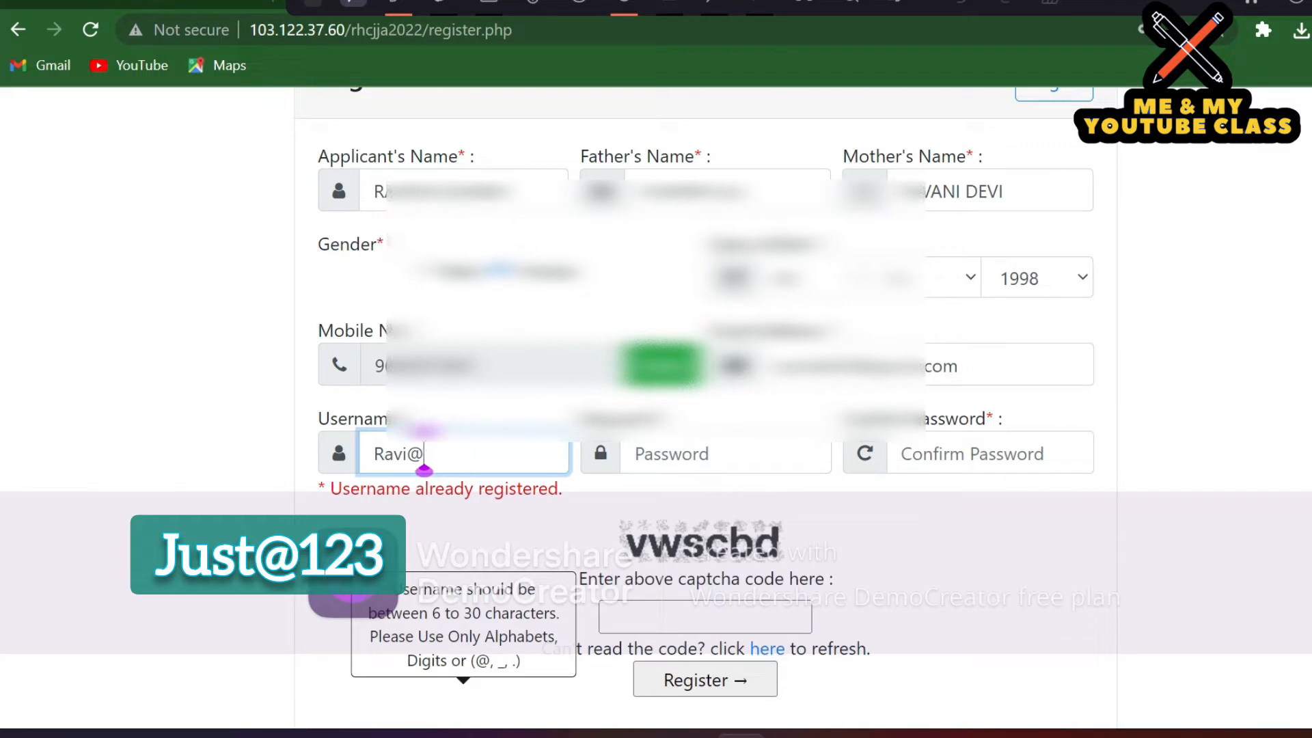
key(BackSpace)
key(BackSpace)
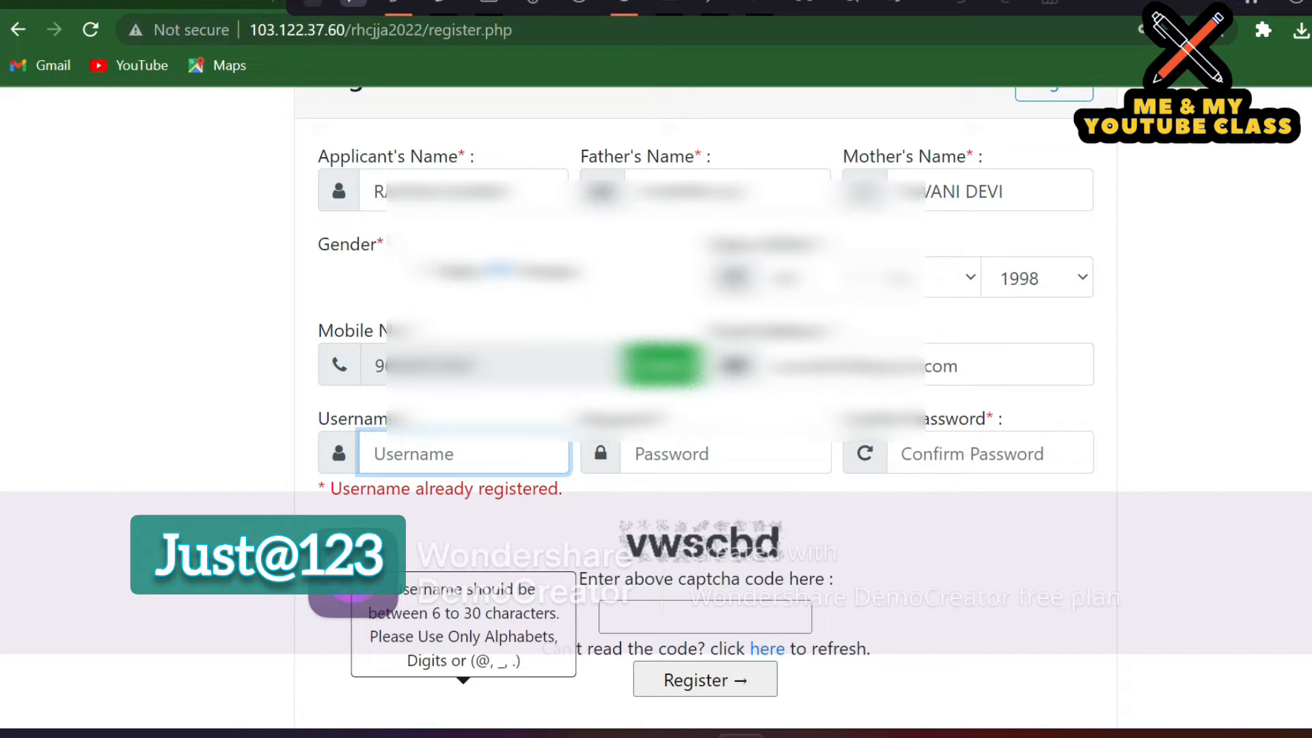
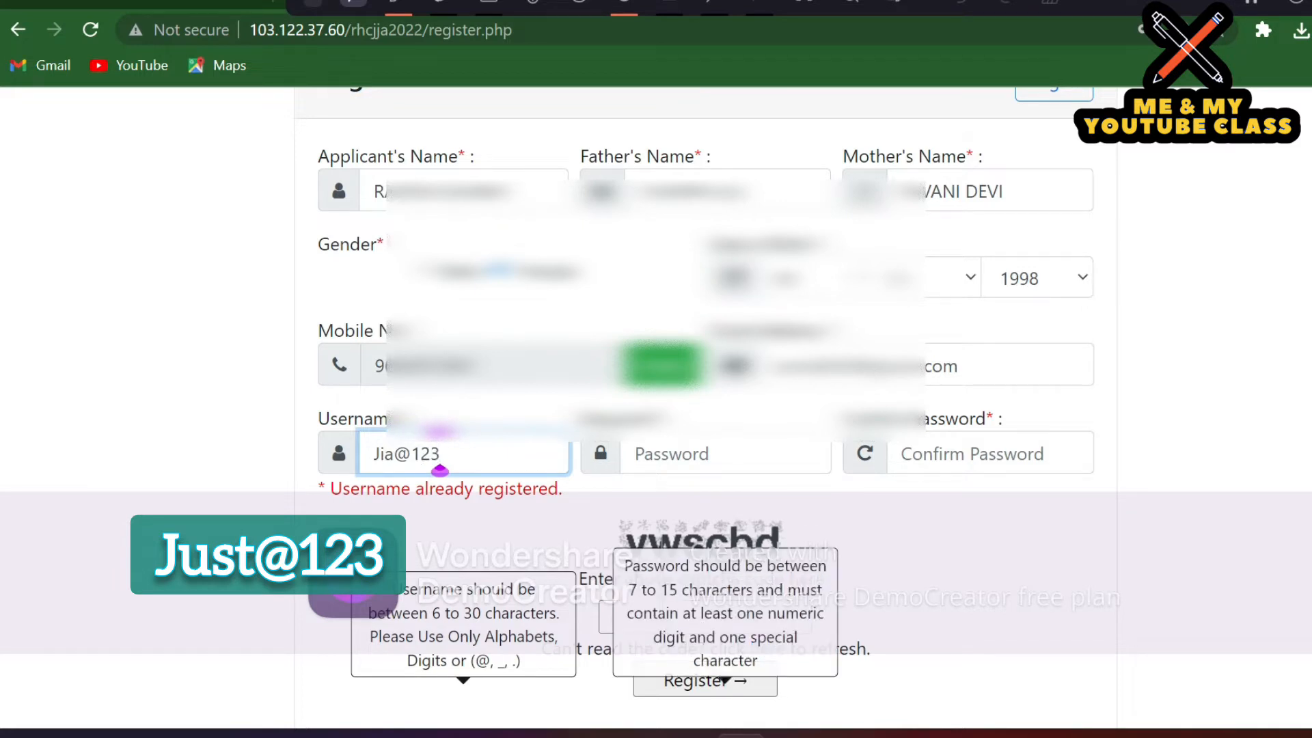
key(Tab)
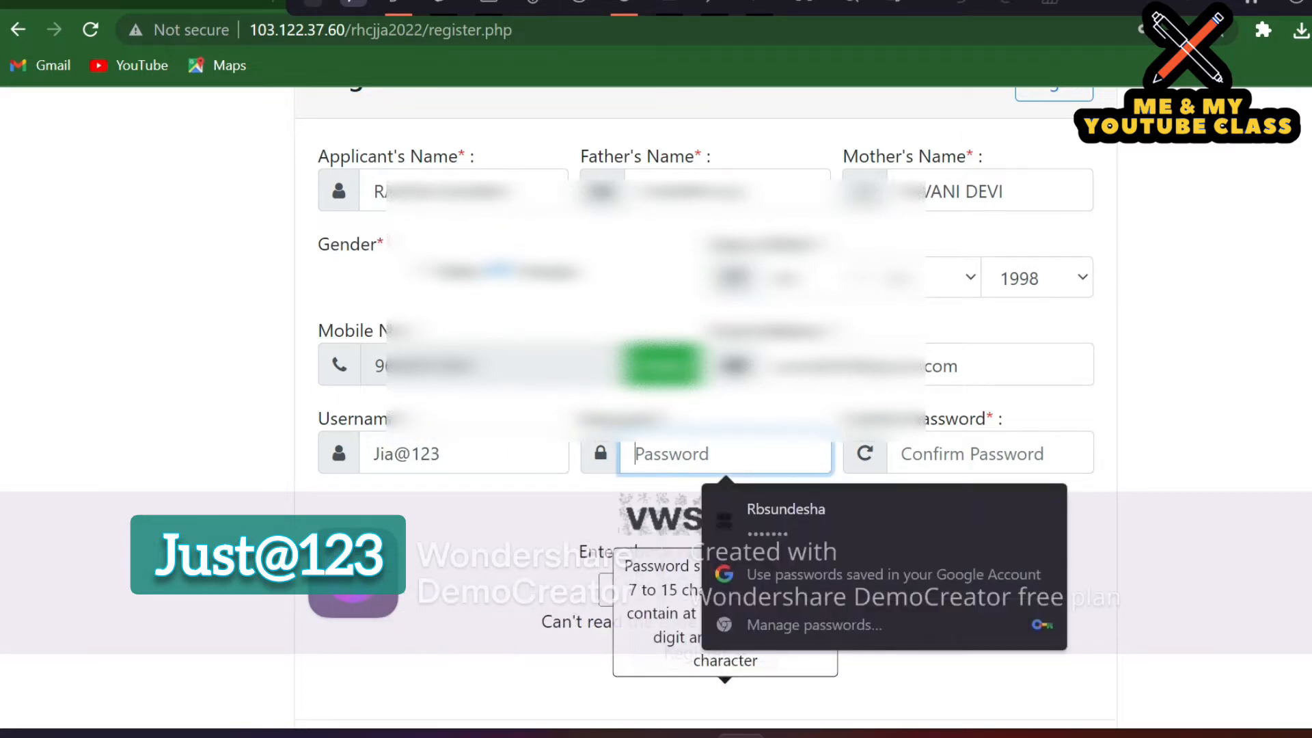
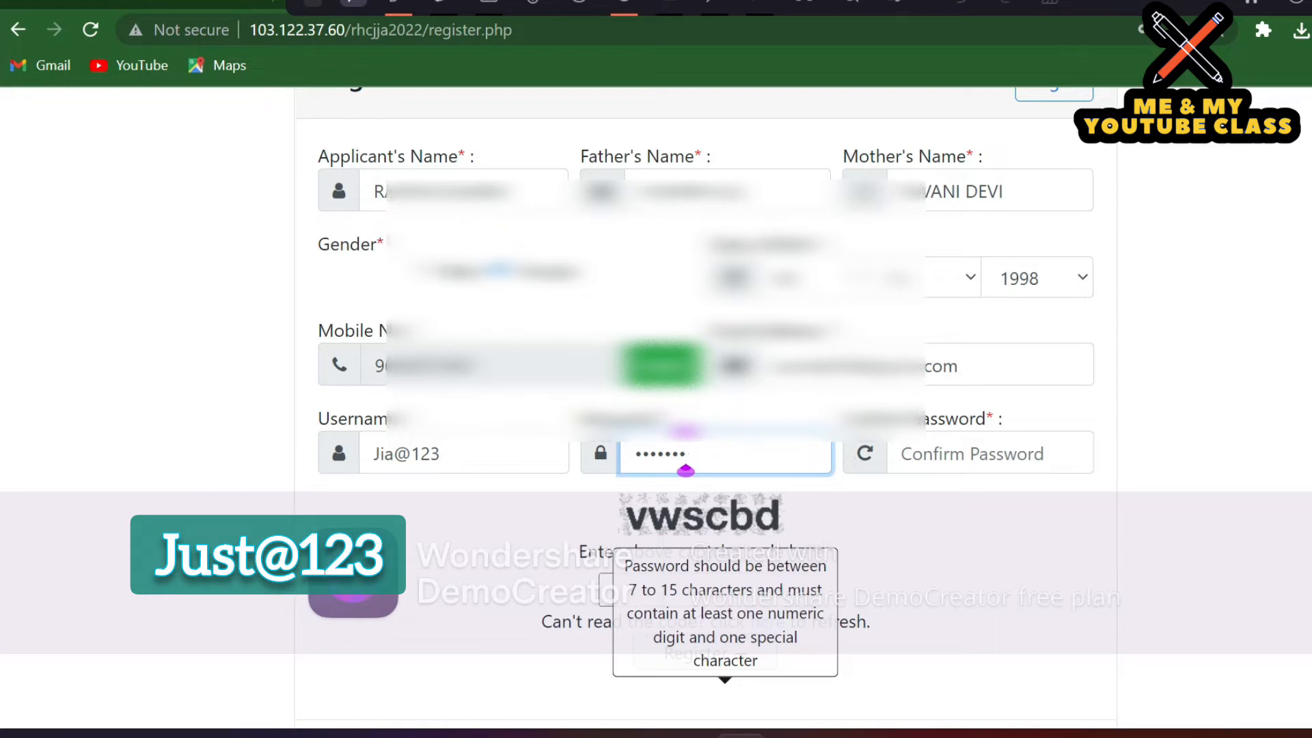
click(439, 469)
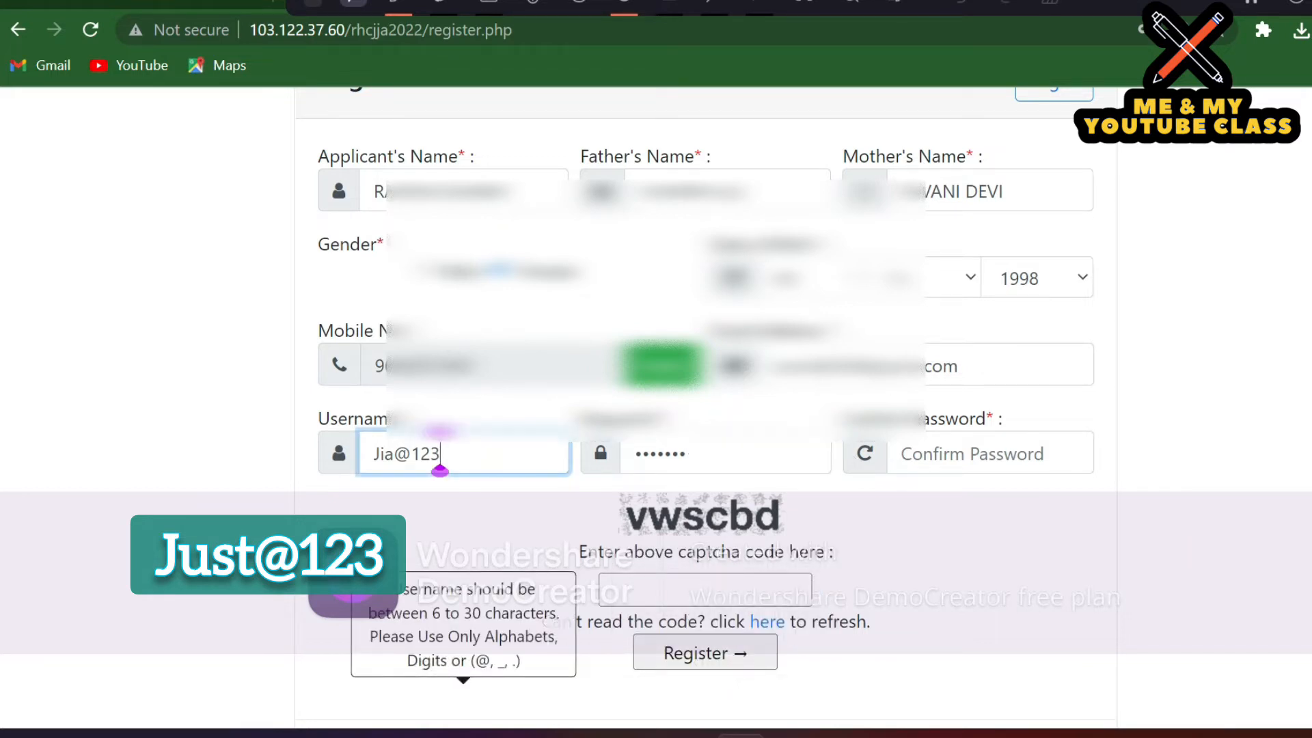
key(BackSpace)
key(BackSpace)
key(BackSpace)
key(BackSpace)
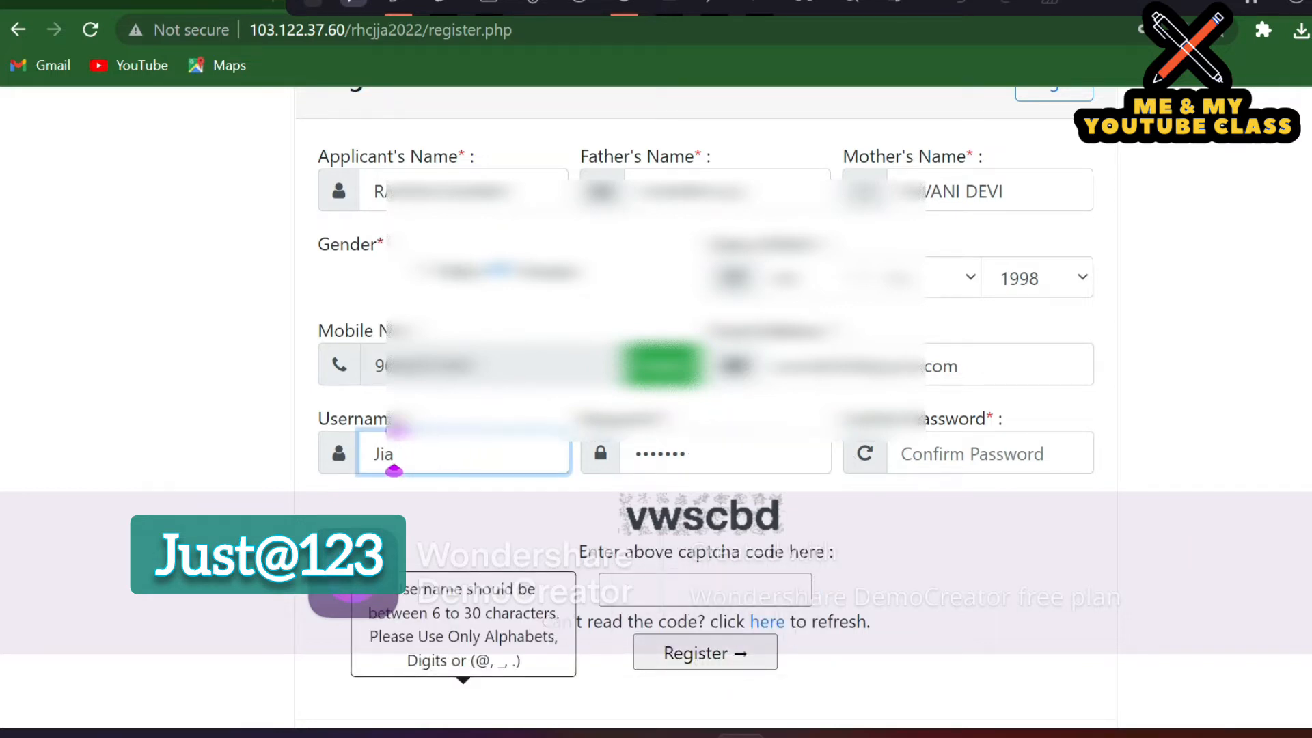
click(686, 470)
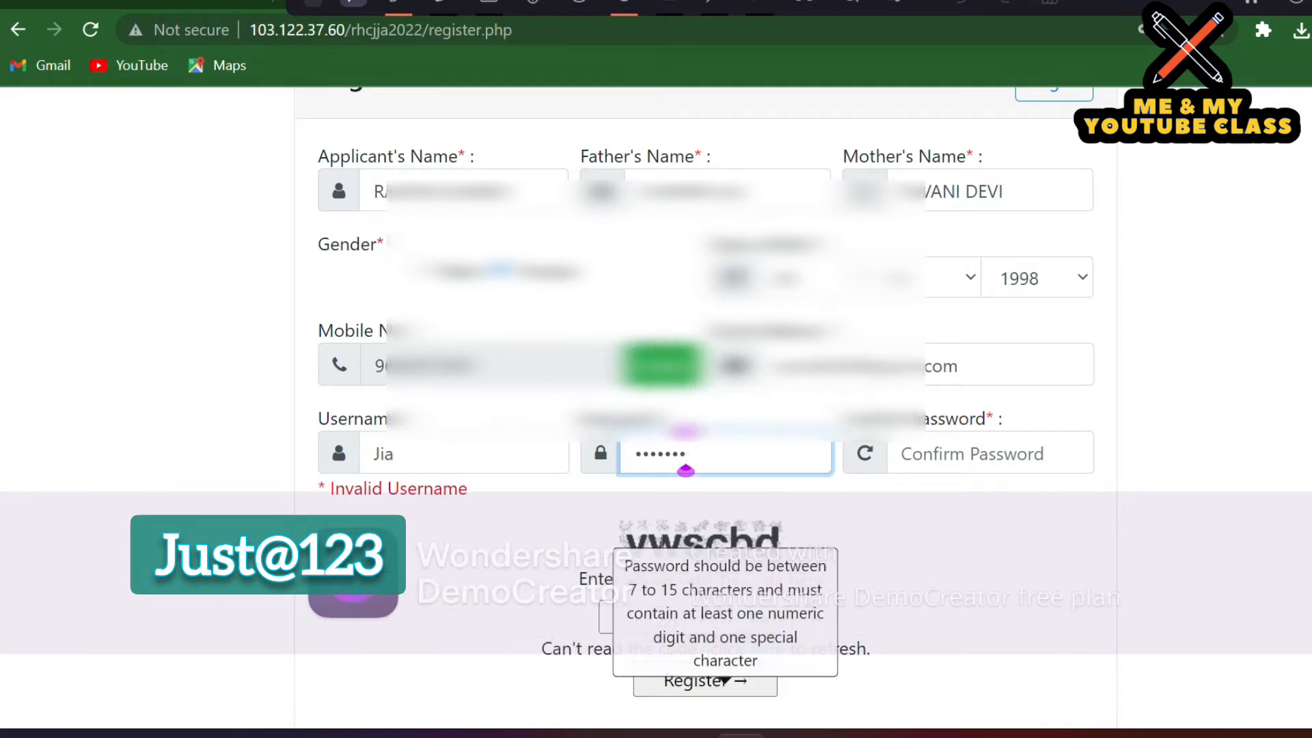
click(393, 469)
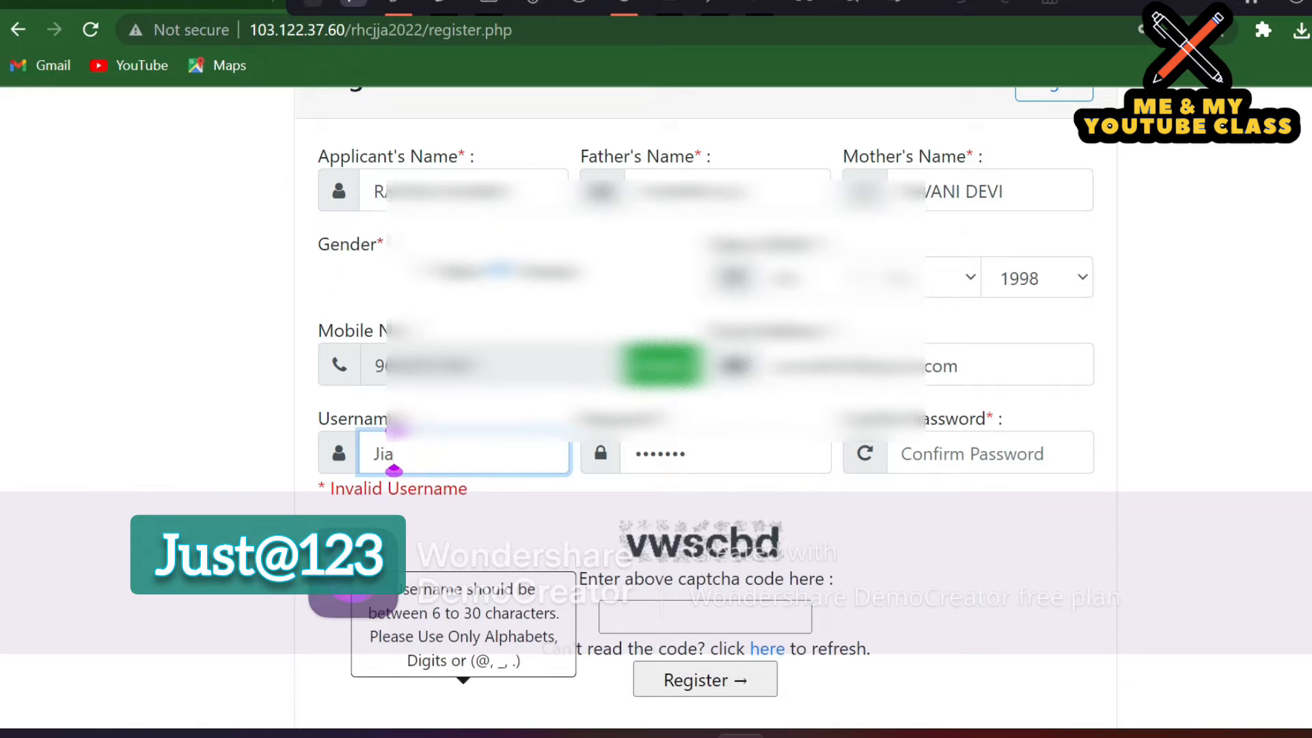
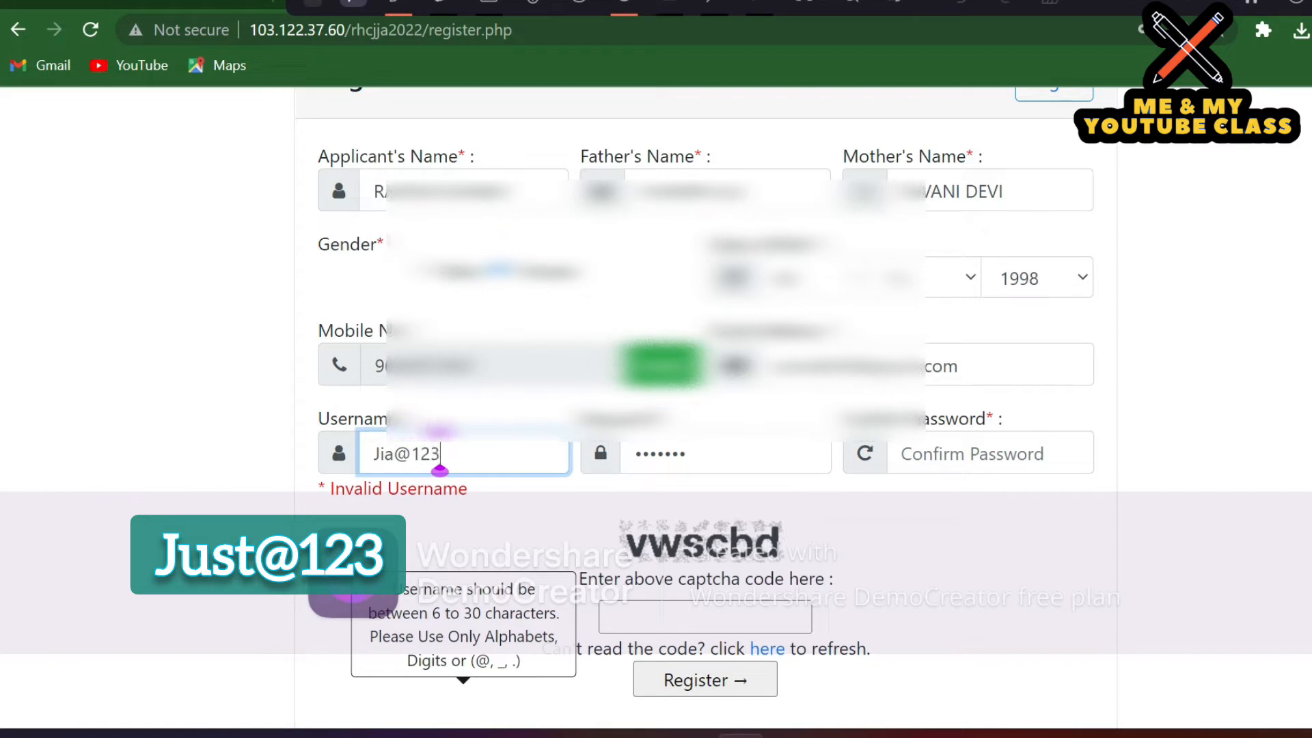
Step: Retype the account password and enter a matching confirmation password
click(686, 453)
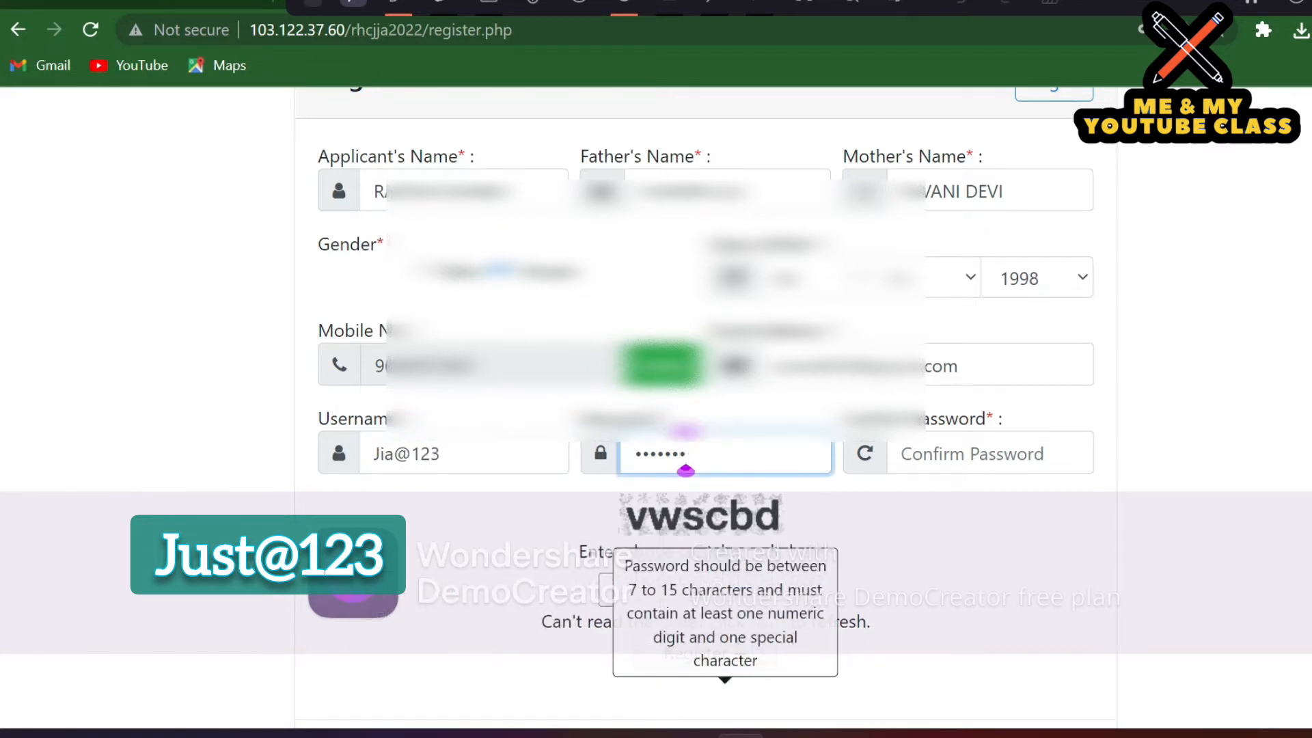
key(BackSpace)
key(BackSpace)
key(BackSpace)
key(BackSpace)
key(BackSpace)
key(BackSpace)
key(BackSpace)
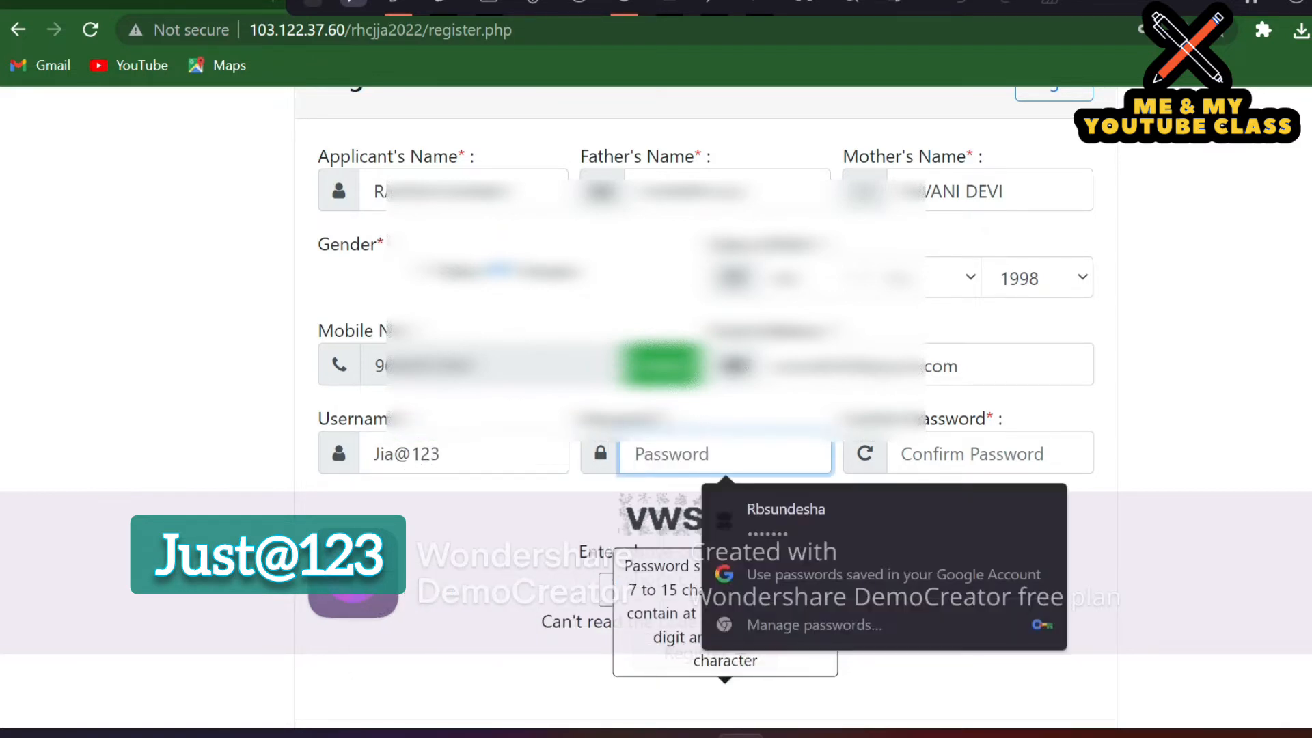
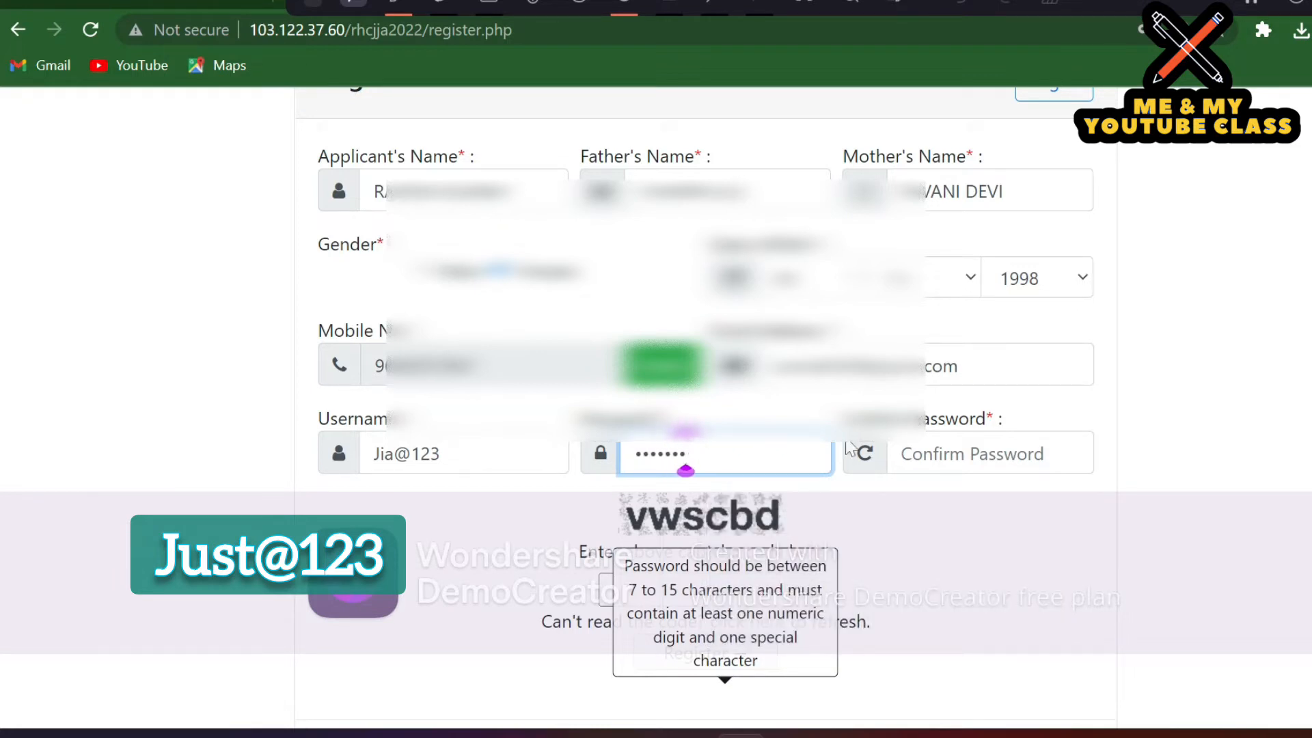
key(Tab)
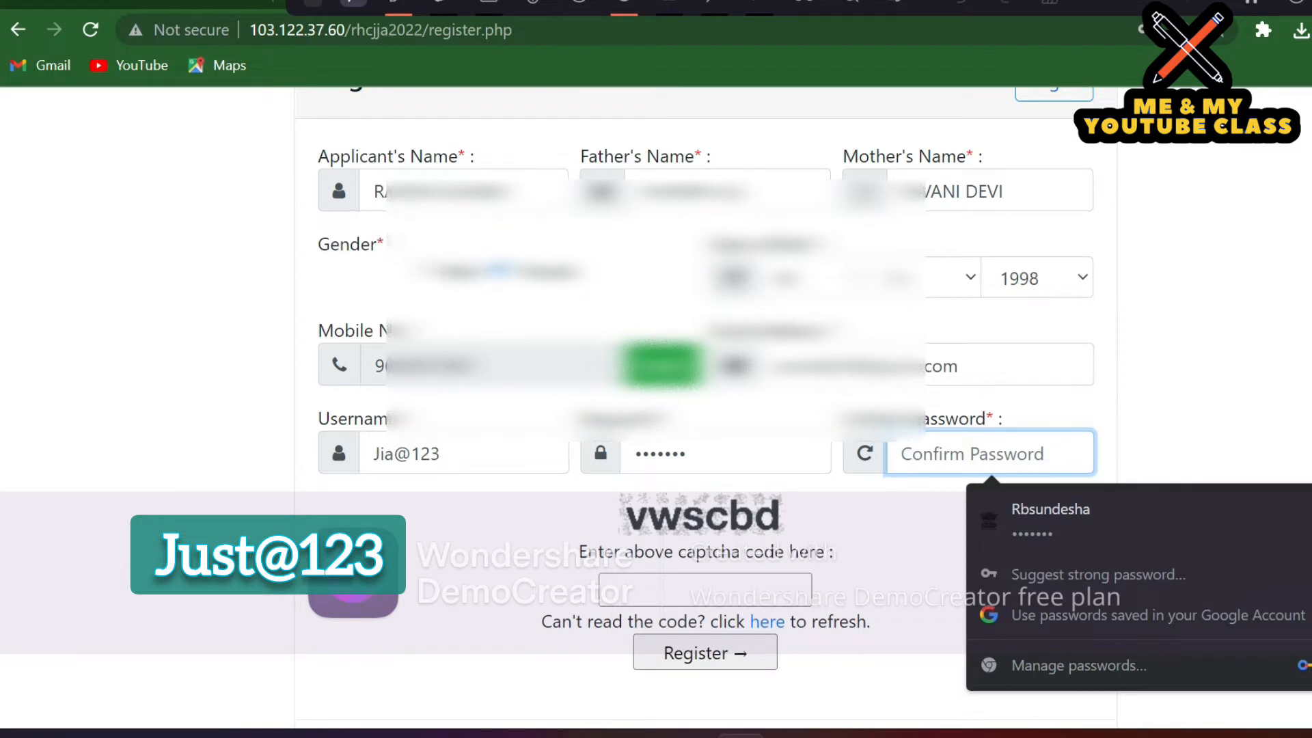
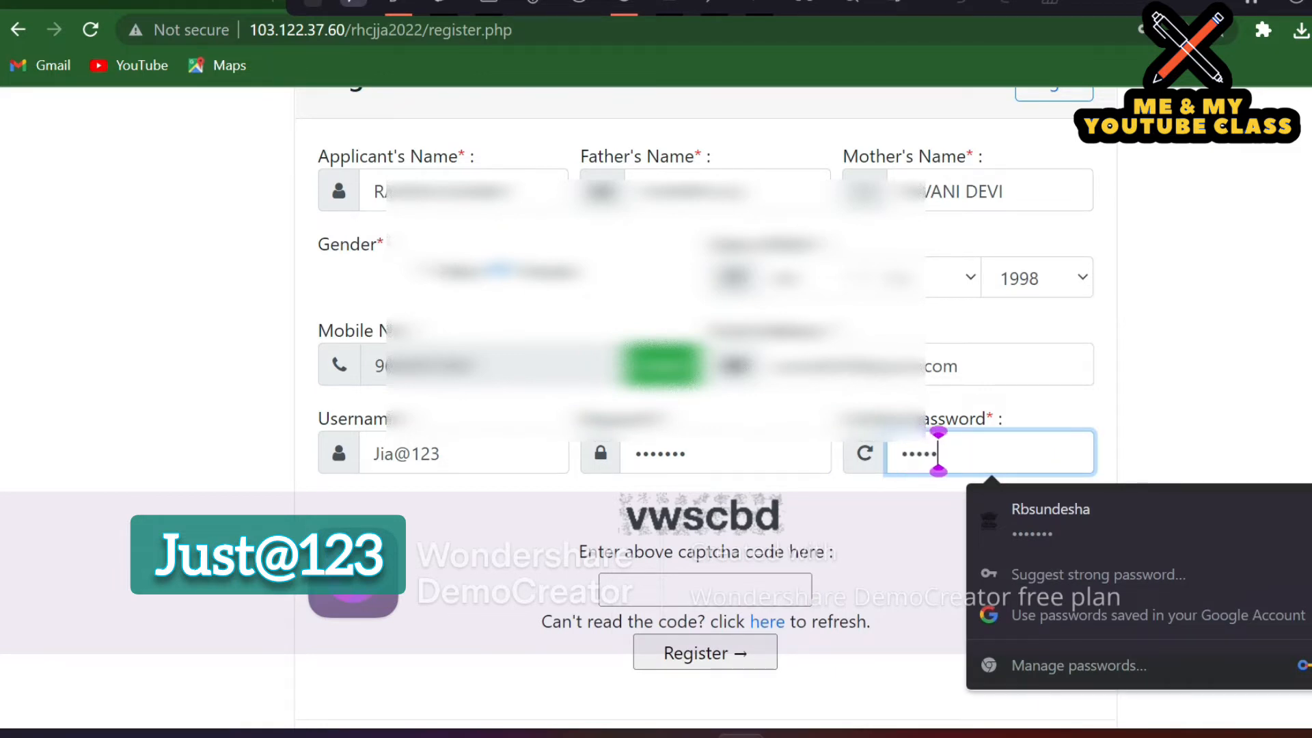
click(425, 549)
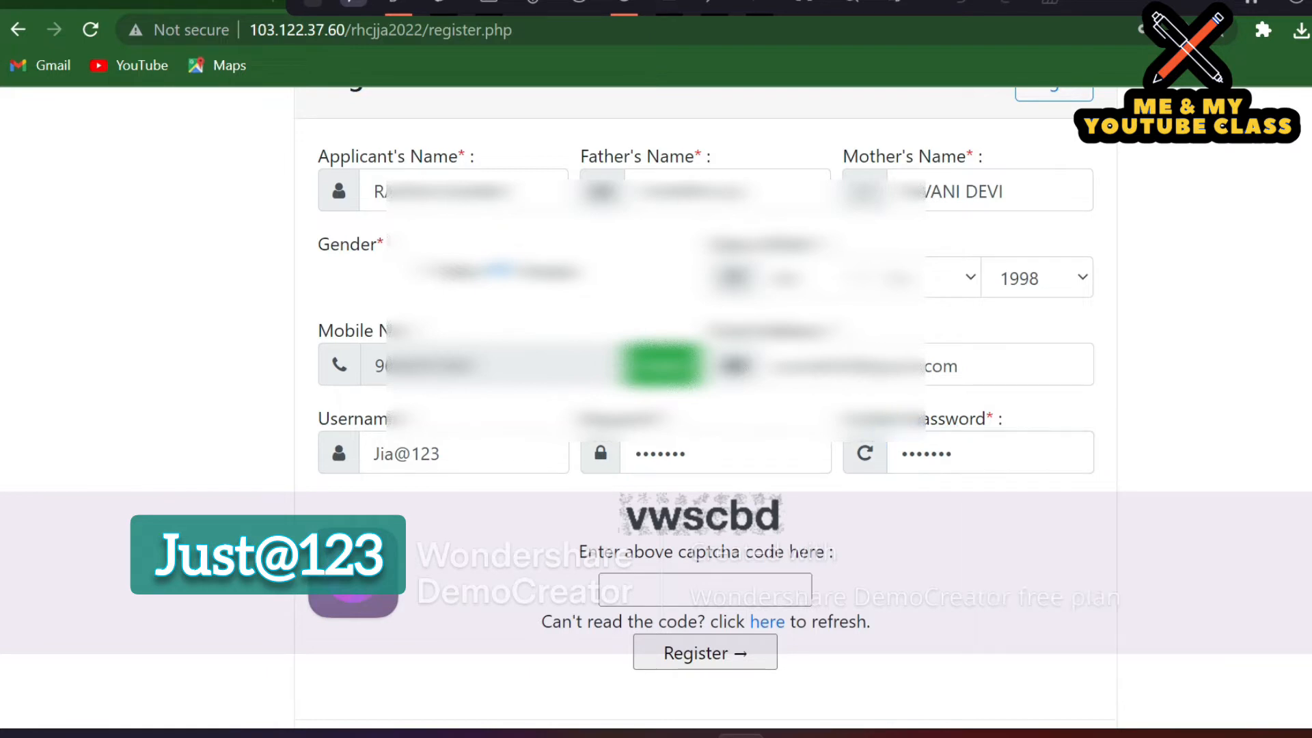
Step: Enter the displayed captcha code and submit the registration form
scroll(425, 547, down, 2)
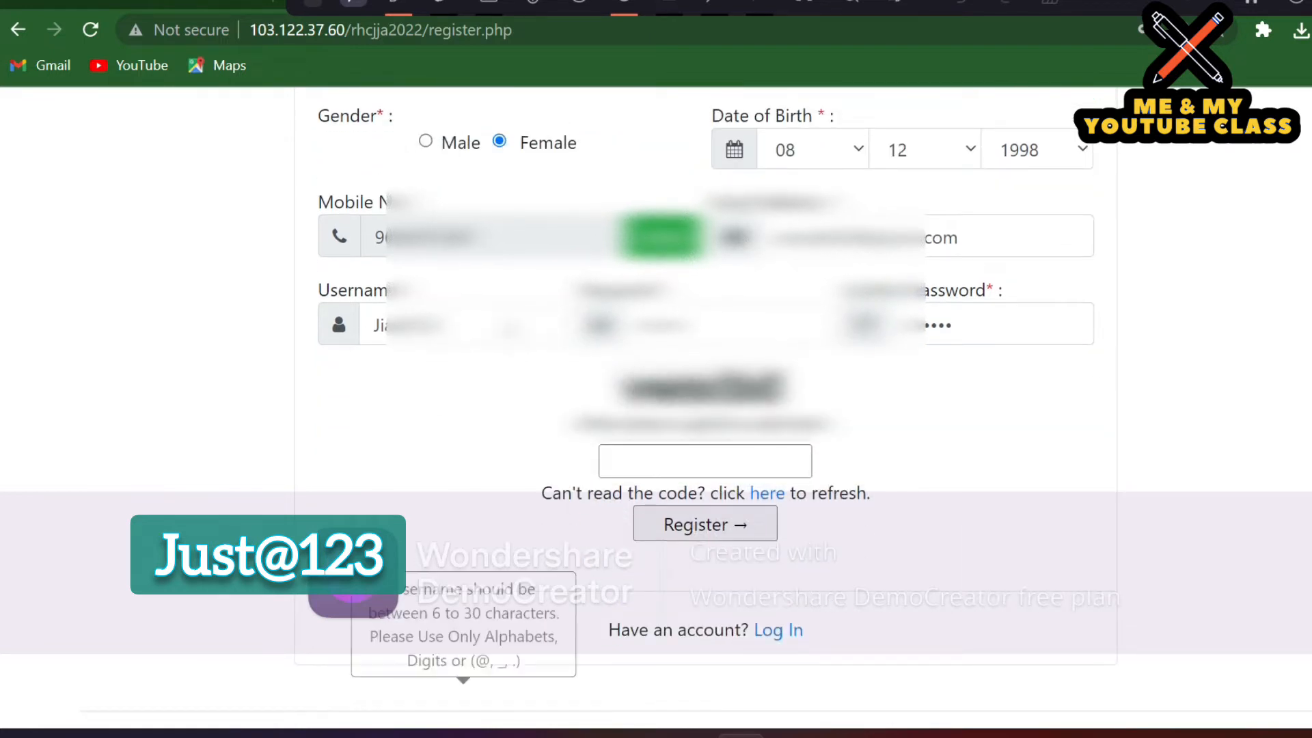
click(705, 461)
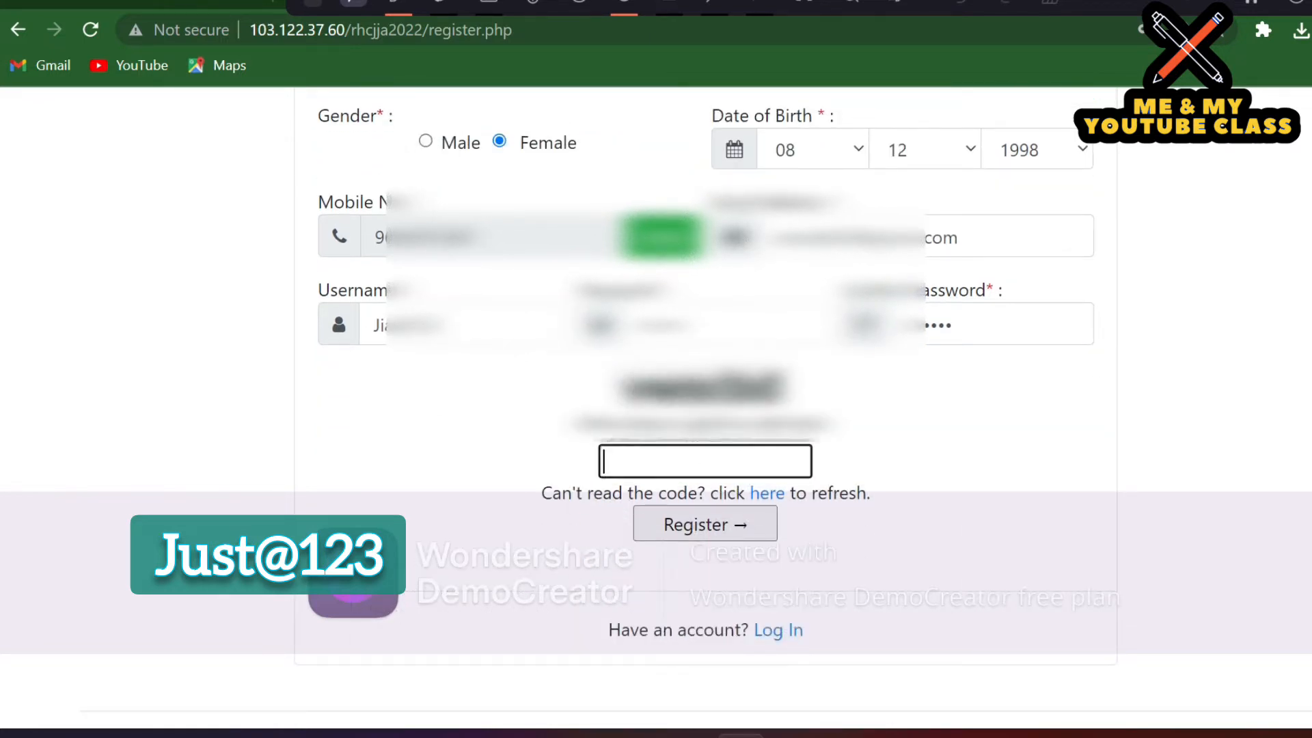
text(Vw)
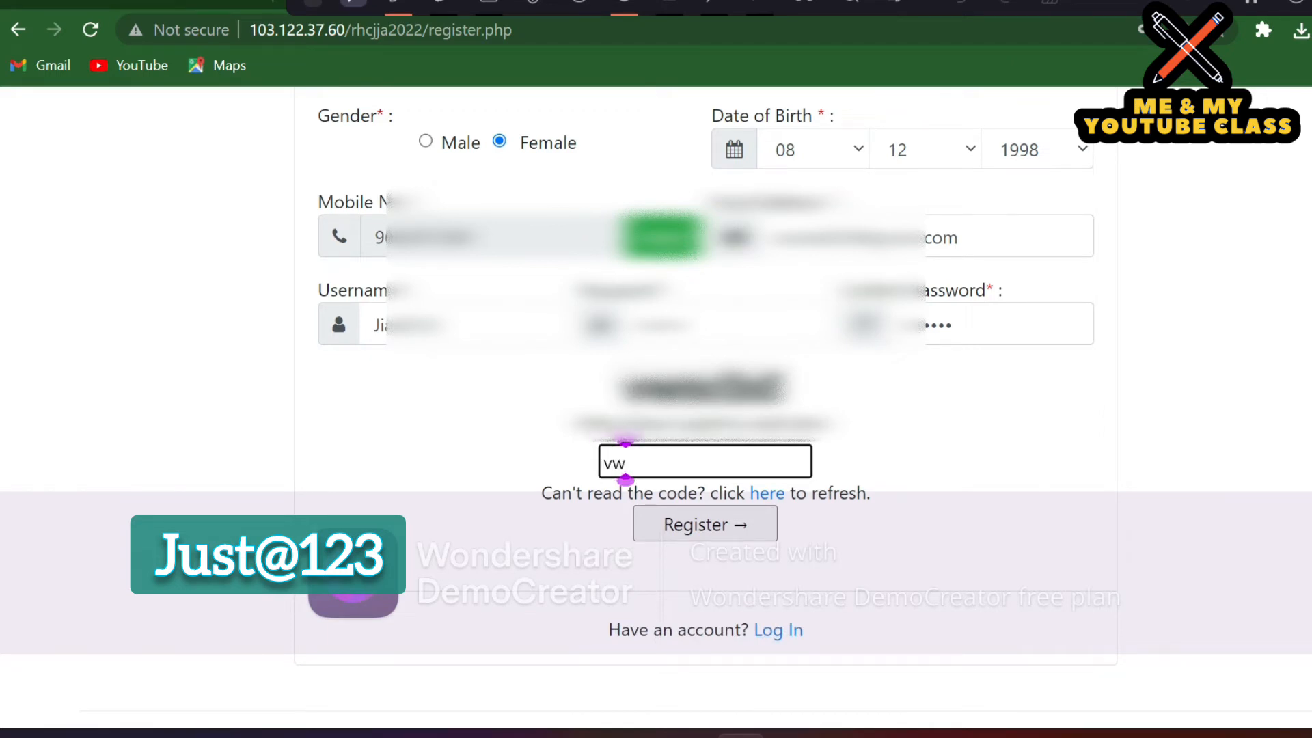
text(scbd)
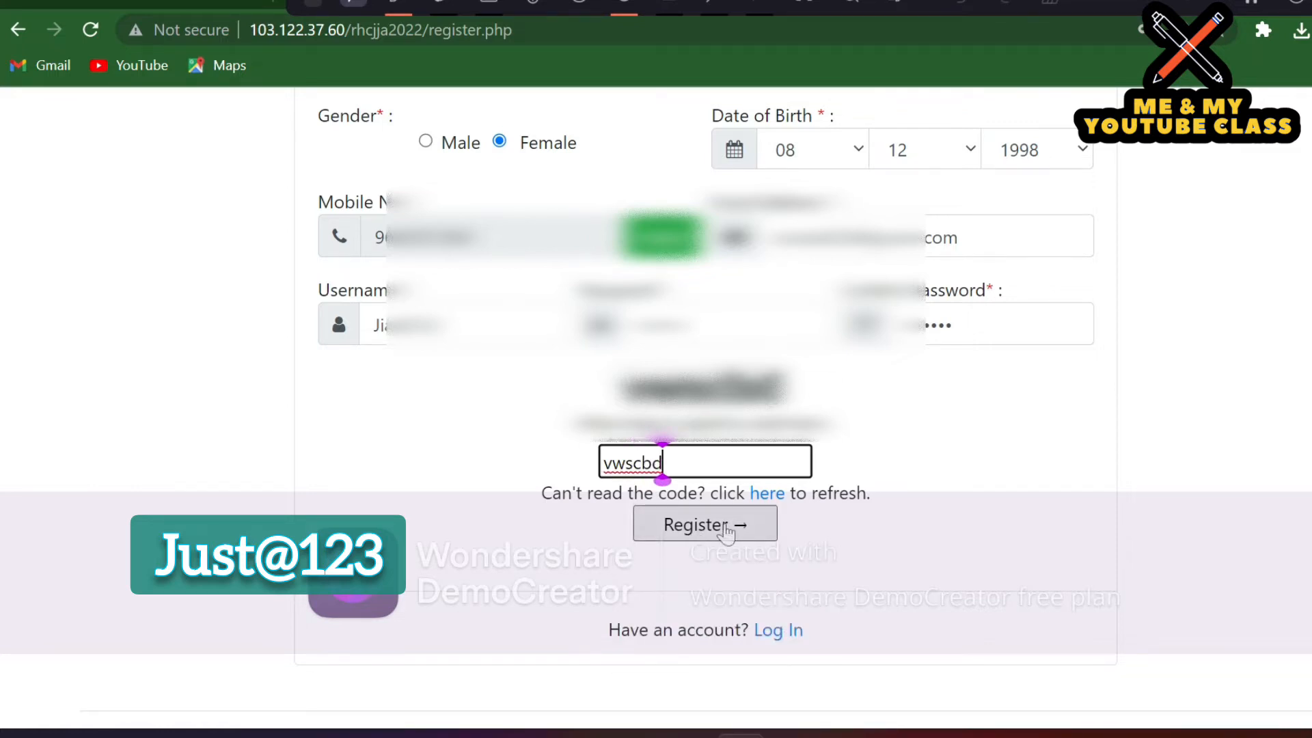
click(693, 525)
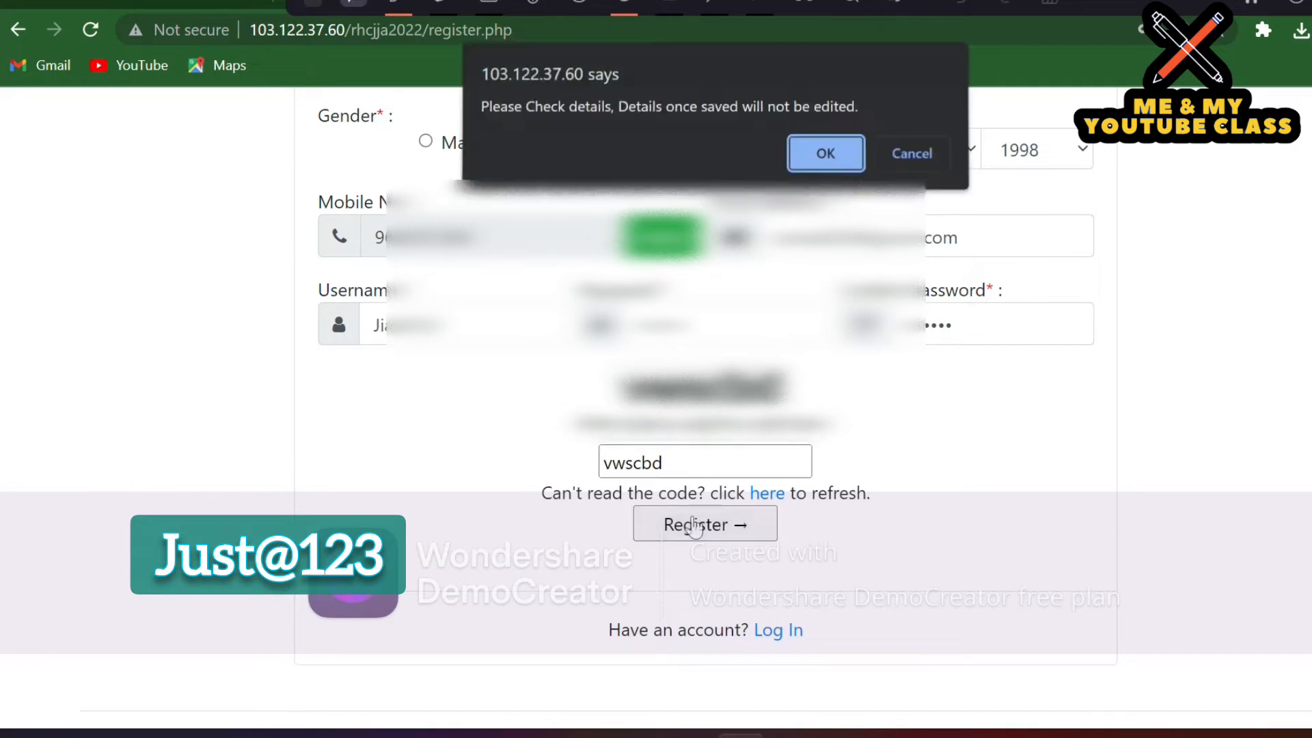
Step: Confirm the registration details are final and save the login in Chrome
click(827, 157)
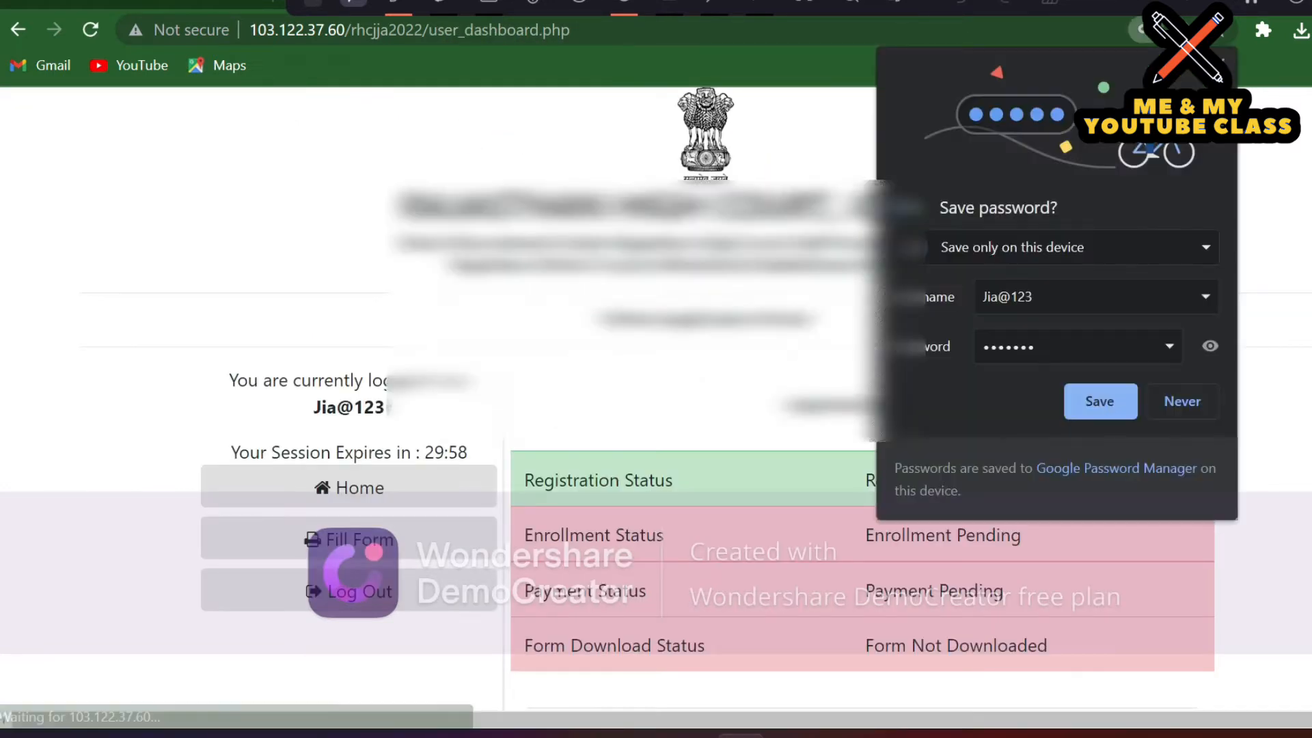
click(1113, 407)
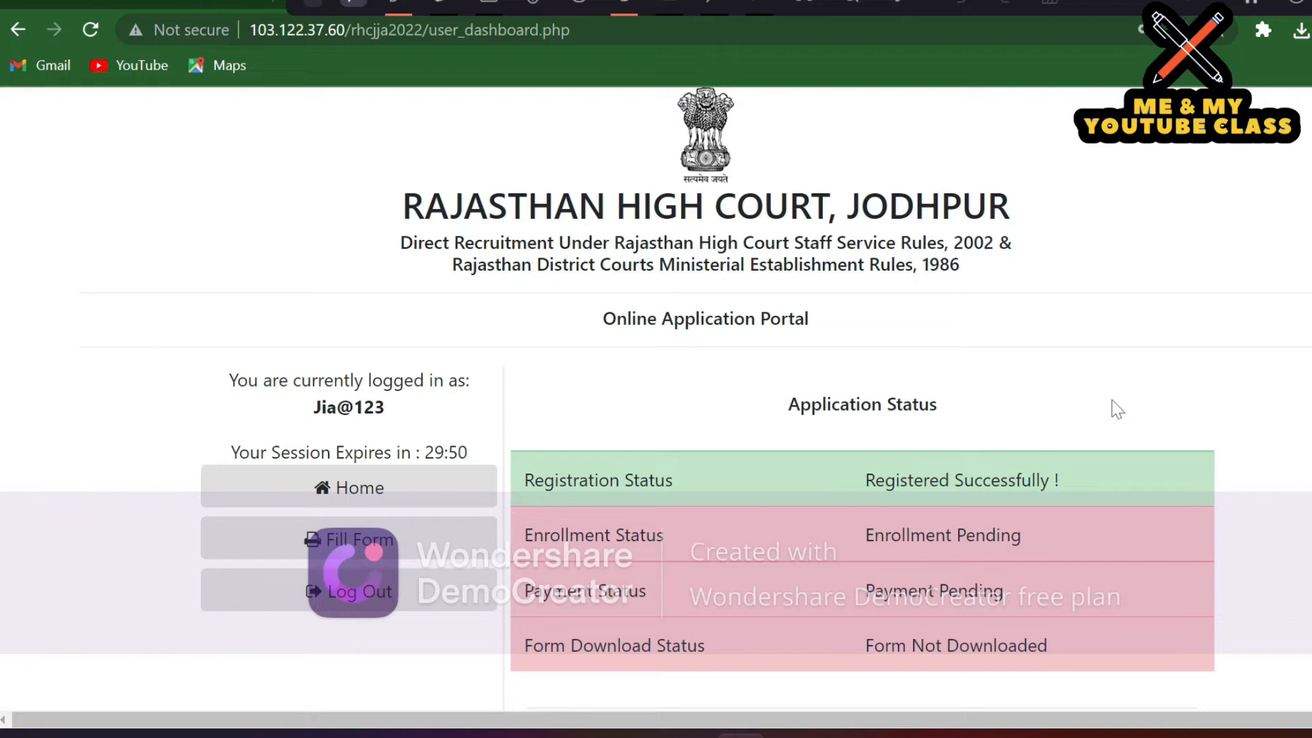
scroll(1112, 400, down, 1)
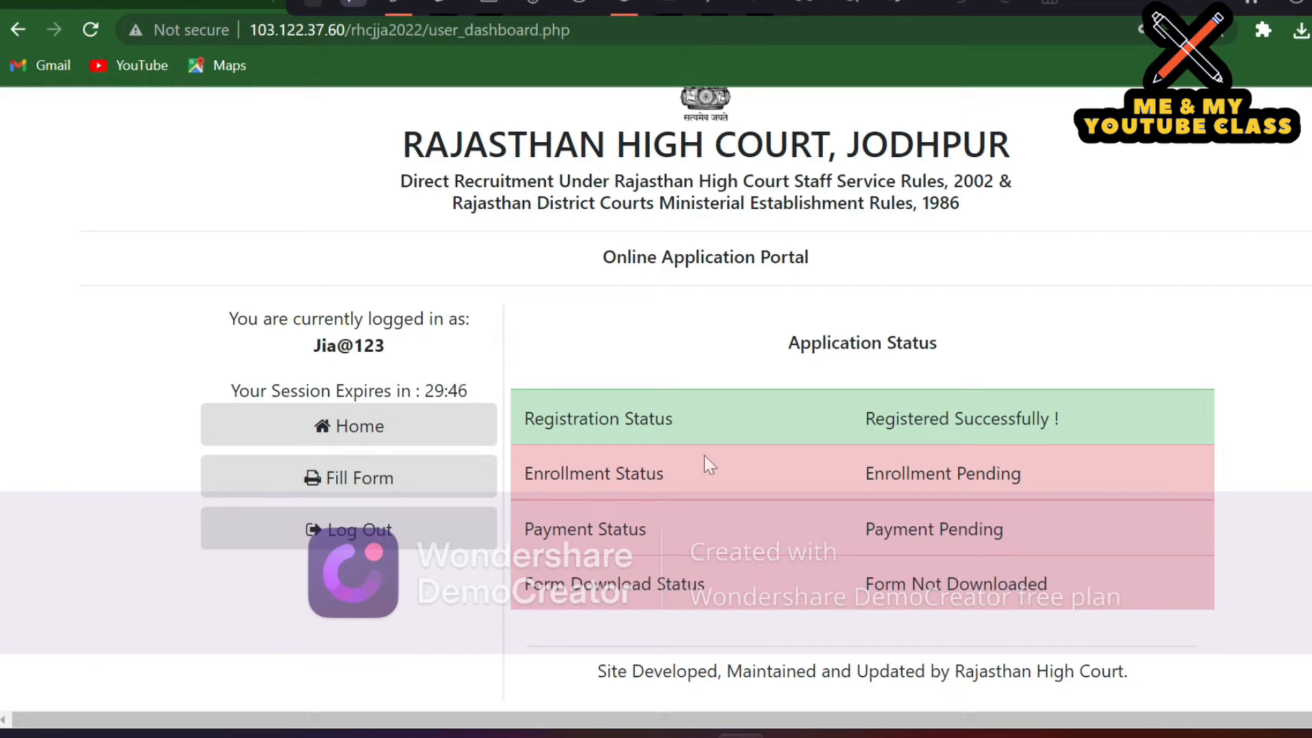
Step: Open the enrollment form and set marital status to MARRIED
click(369, 485)
scroll(369, 489, down, 3)
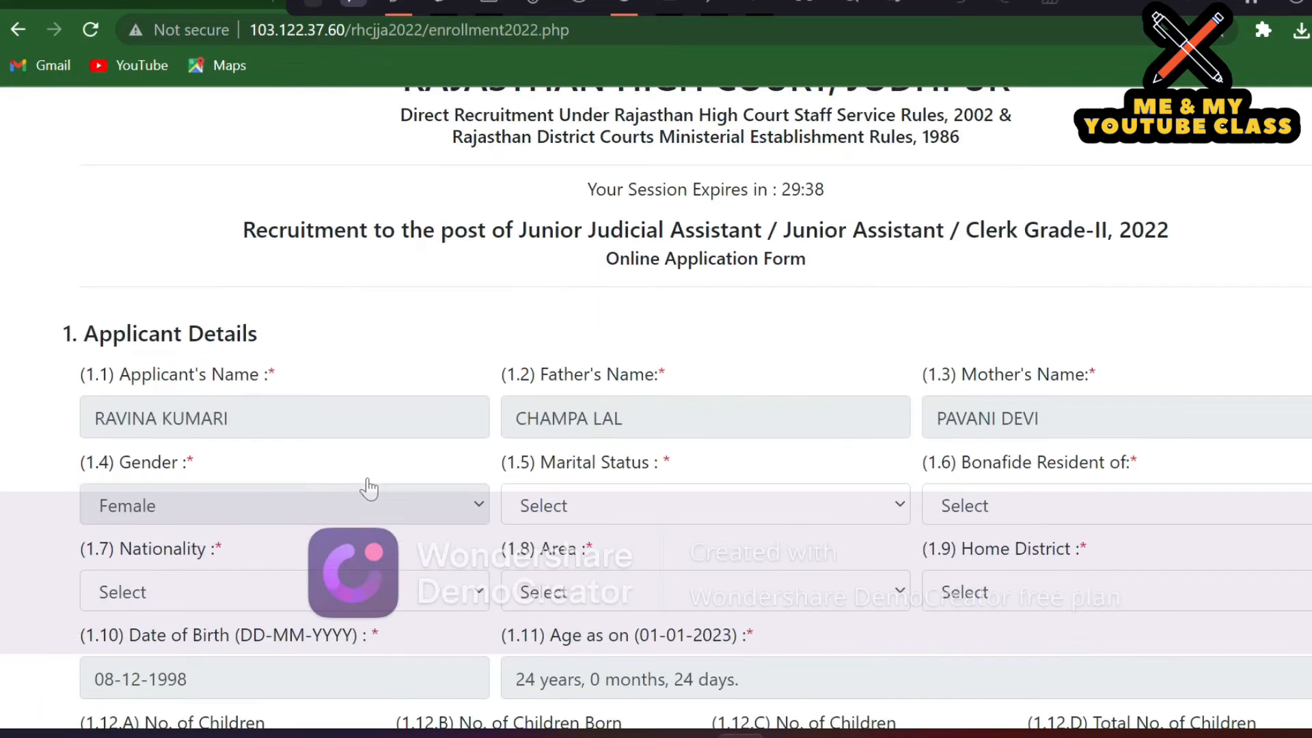
scroll(369, 488, down, 1)
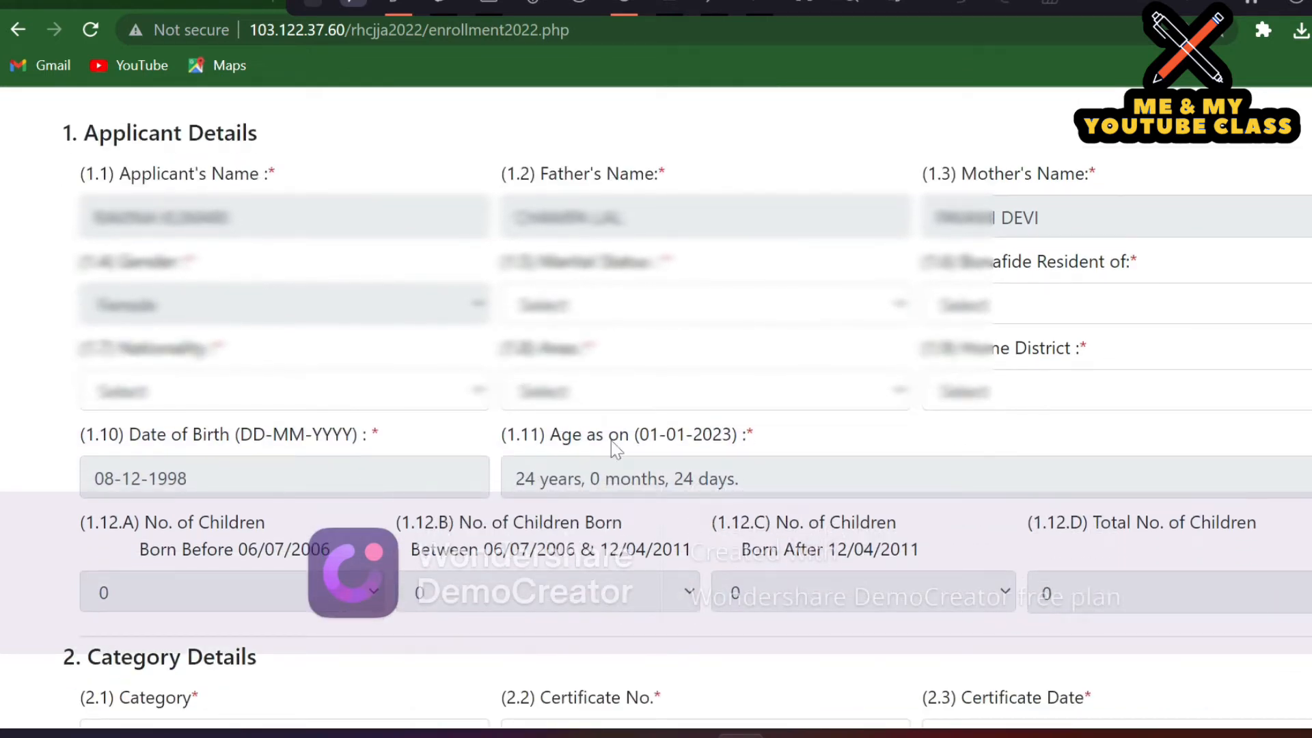
click(580, 298)
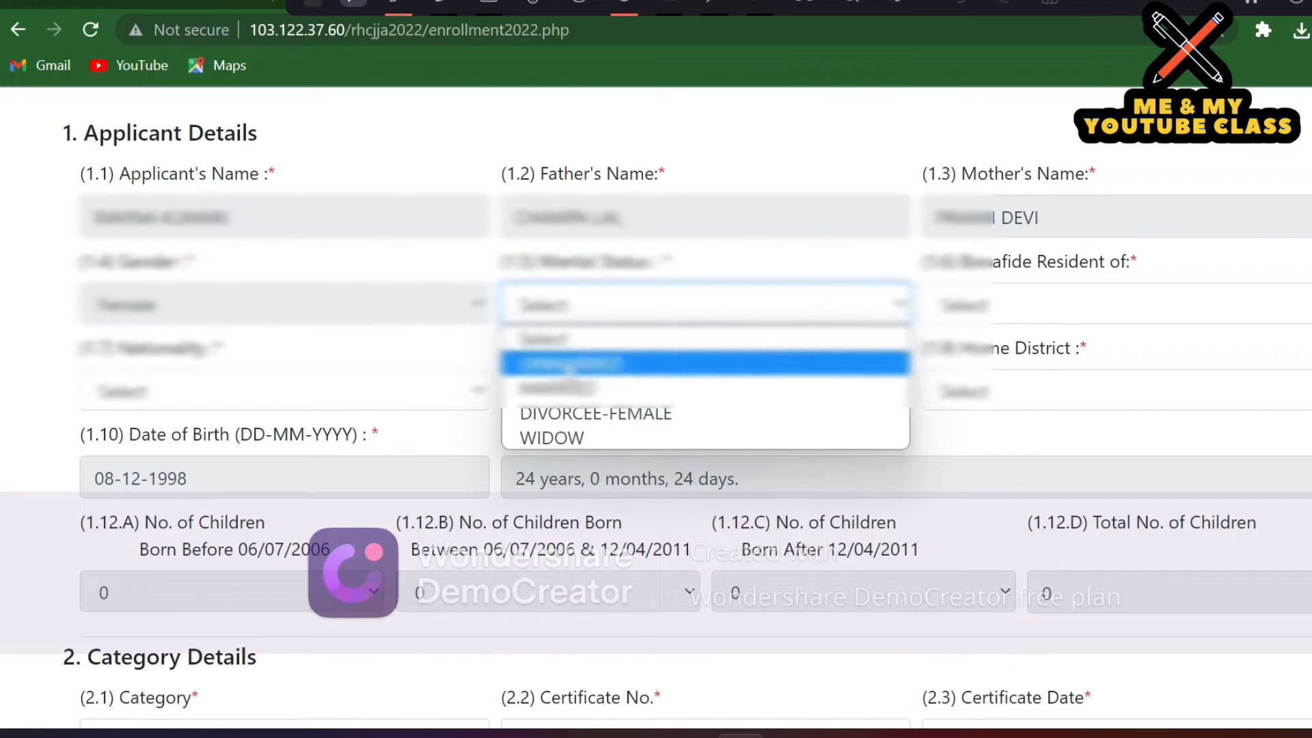
click(800, 362)
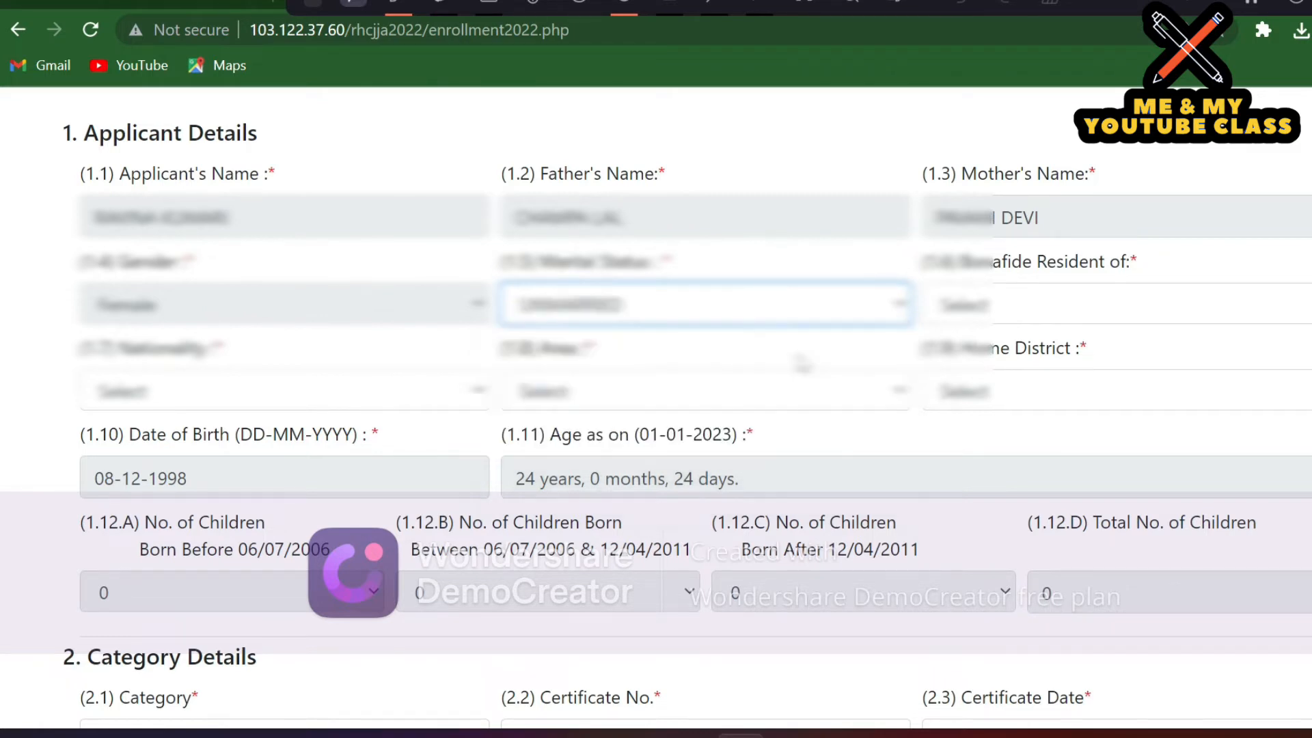
click(724, 304)
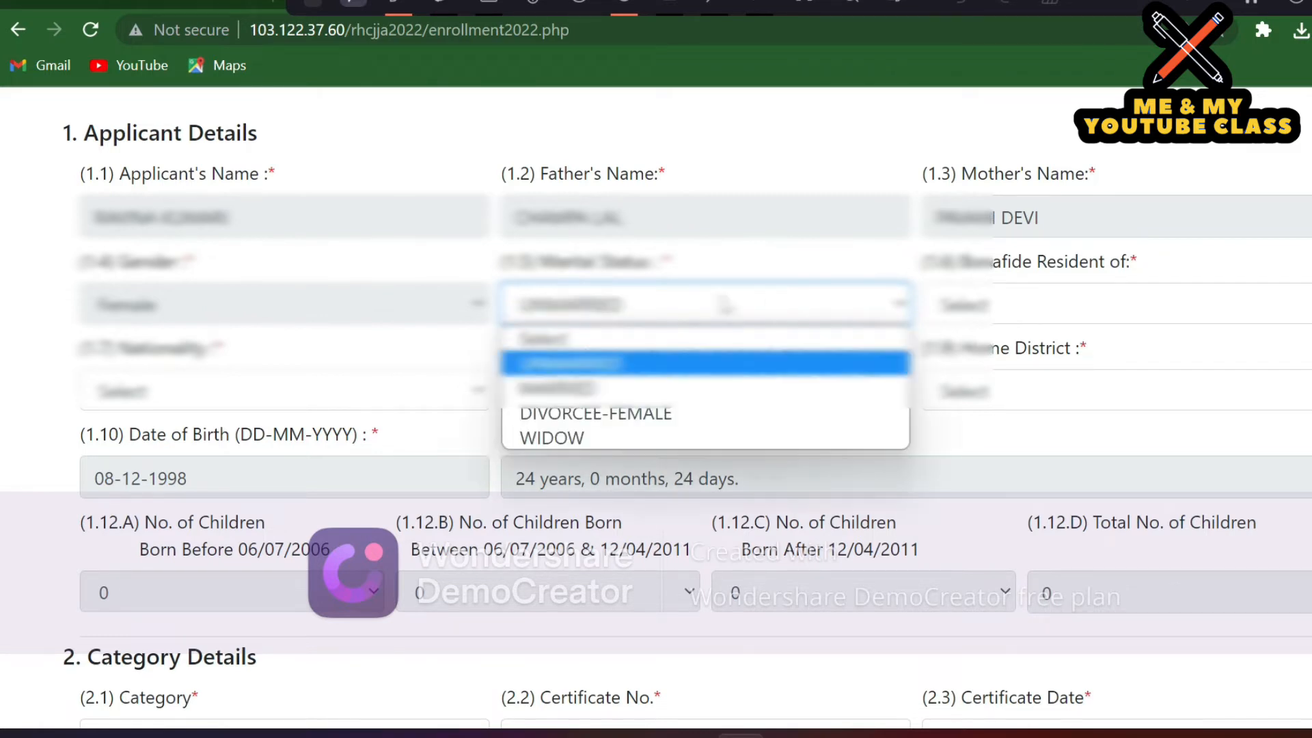
click(611, 387)
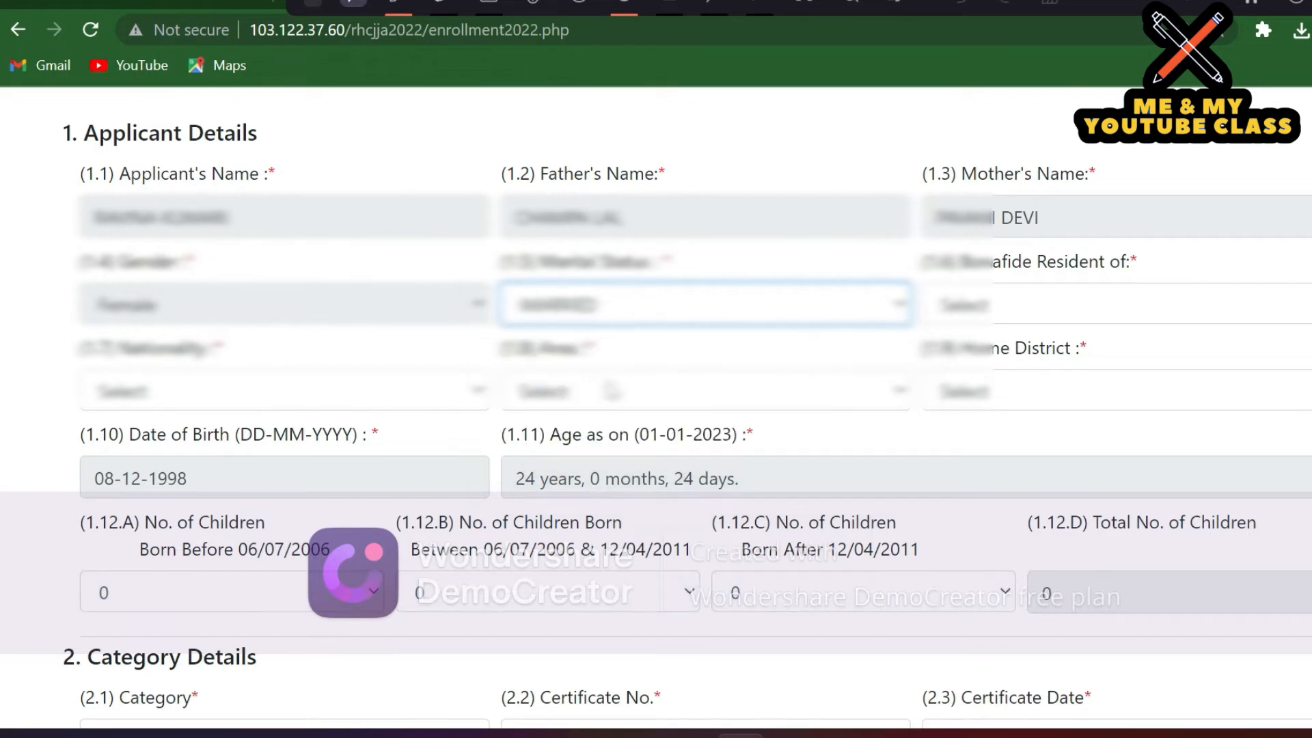
Step: Set bonafide residence to RAJASTHAN, nationality to CITIZEN OF INDIA and area to NON TSP
click(997, 321)
click(990, 362)
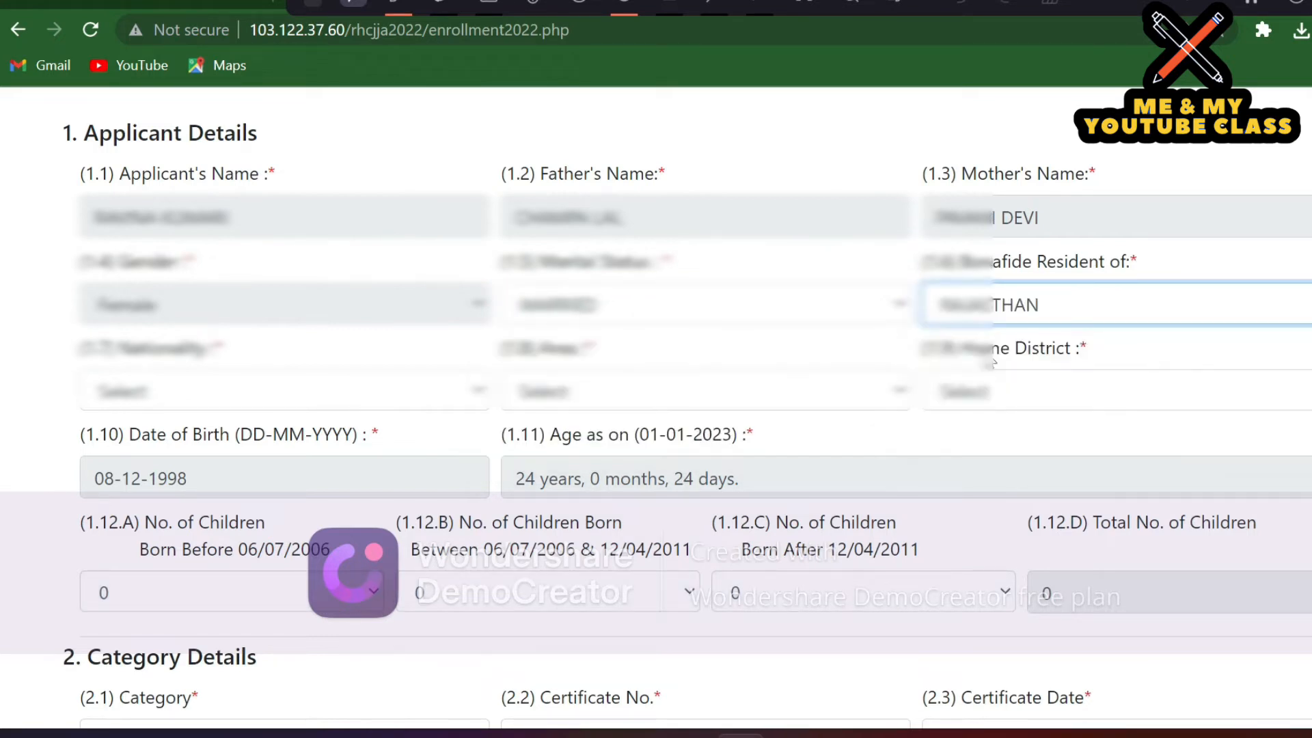
click(169, 391)
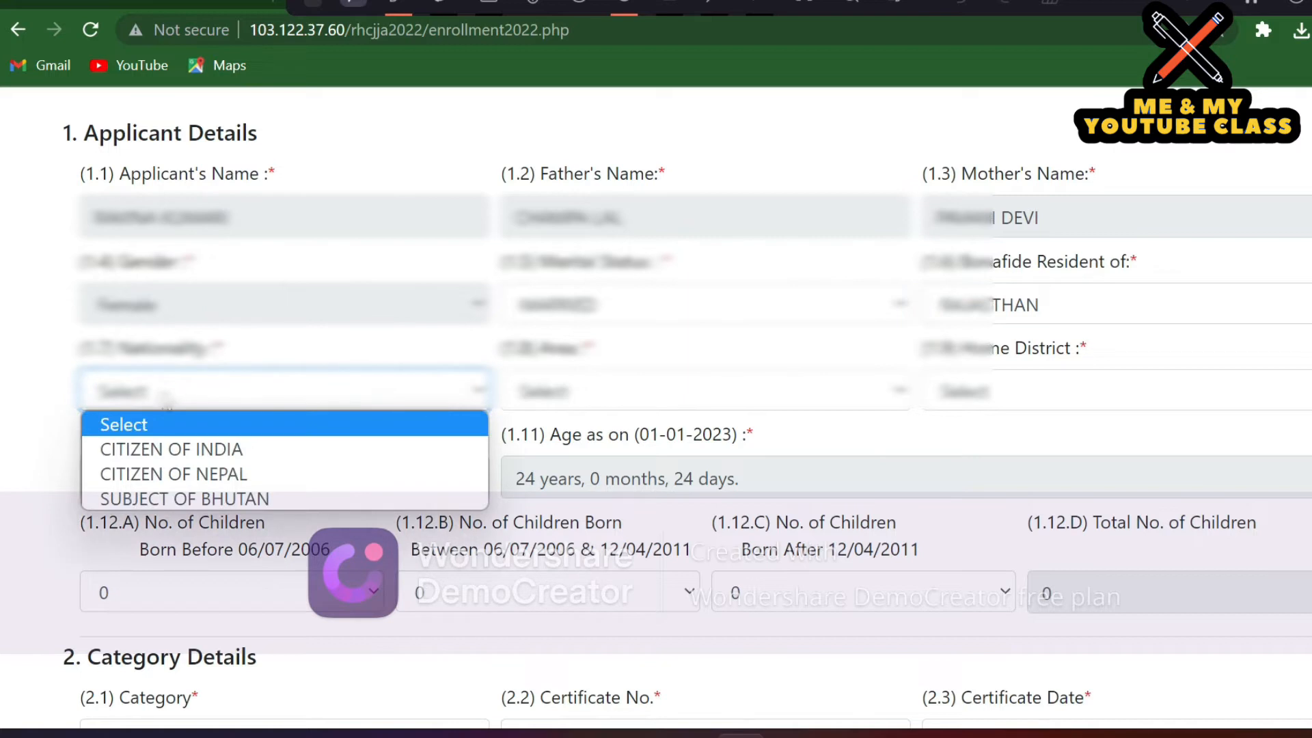
click(164, 449)
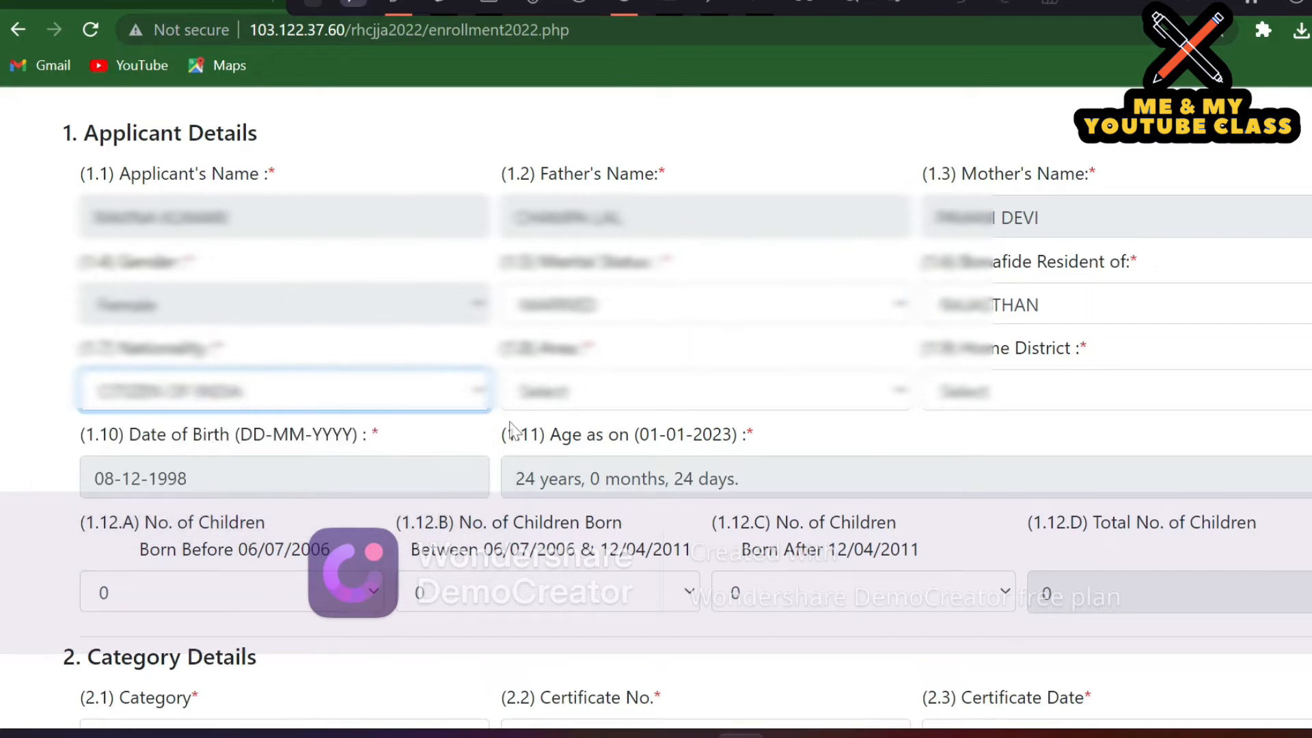
click(591, 404)
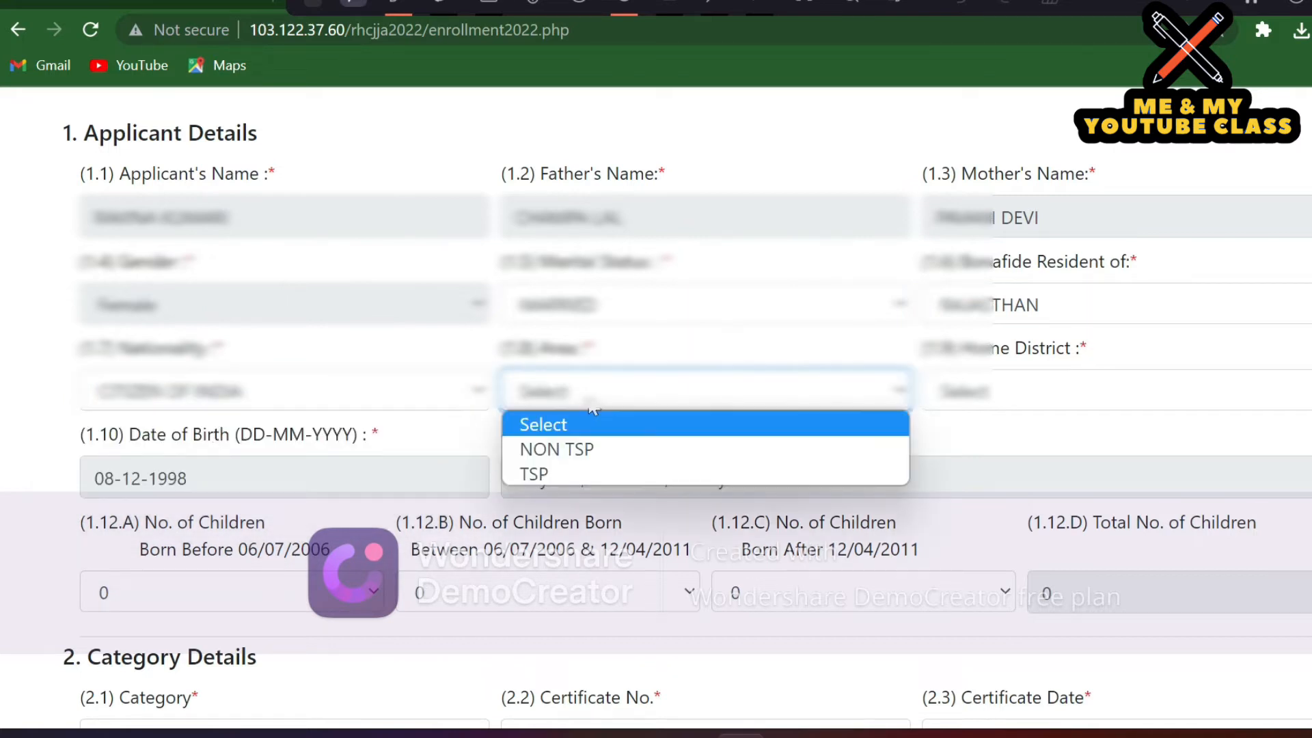
click(572, 451)
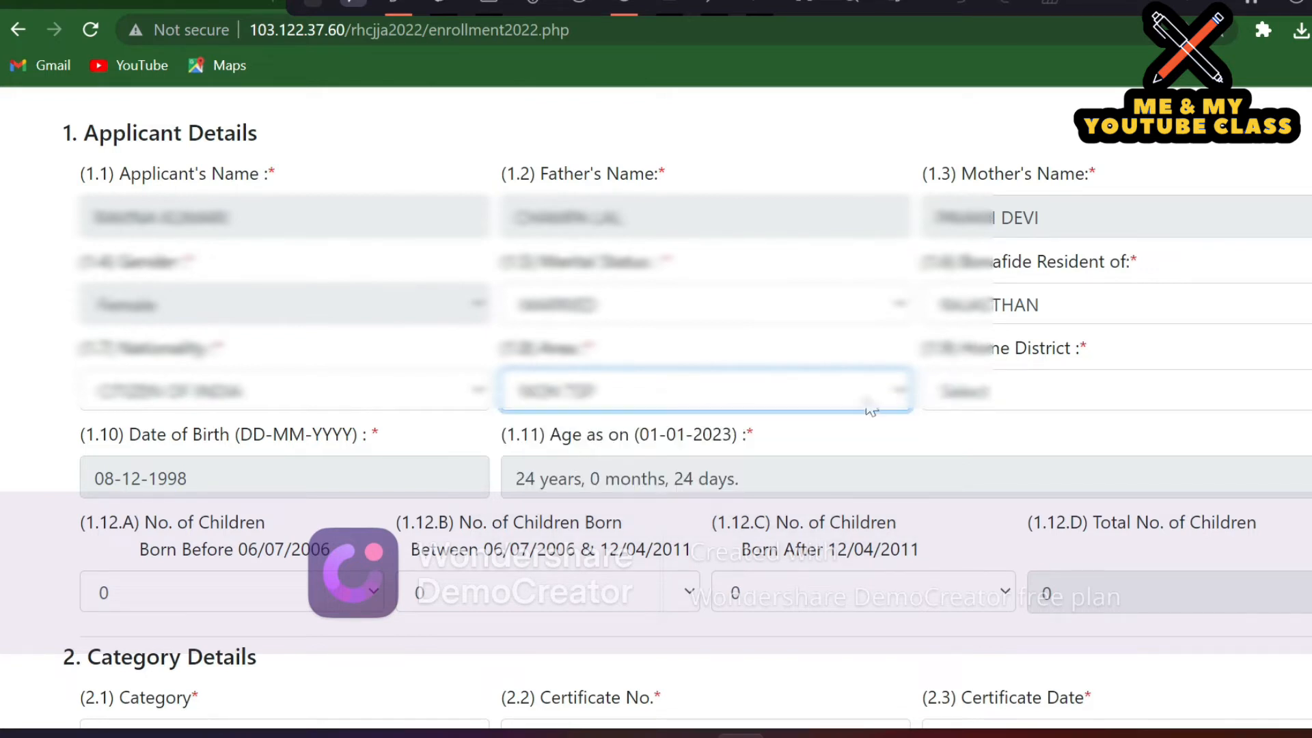
Step: Choose JALORE as the home district
click(967, 403)
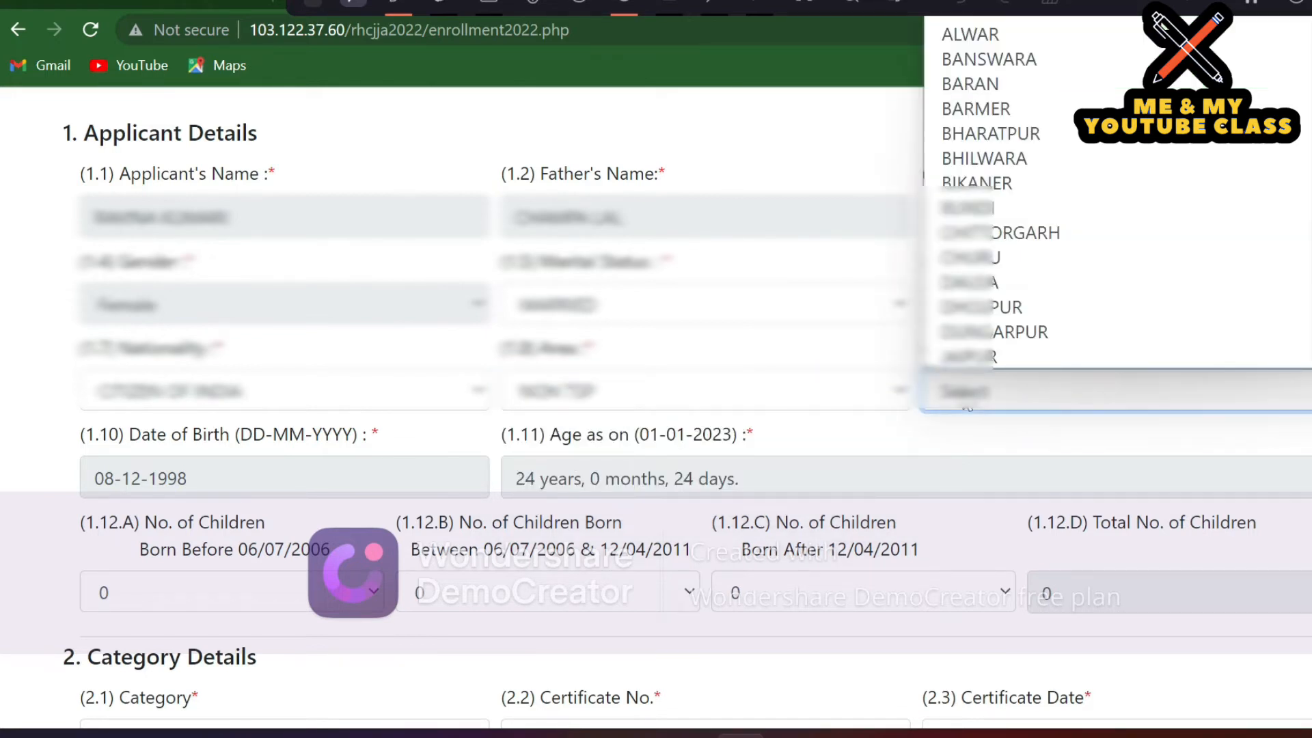
key(Down)
key(Down)
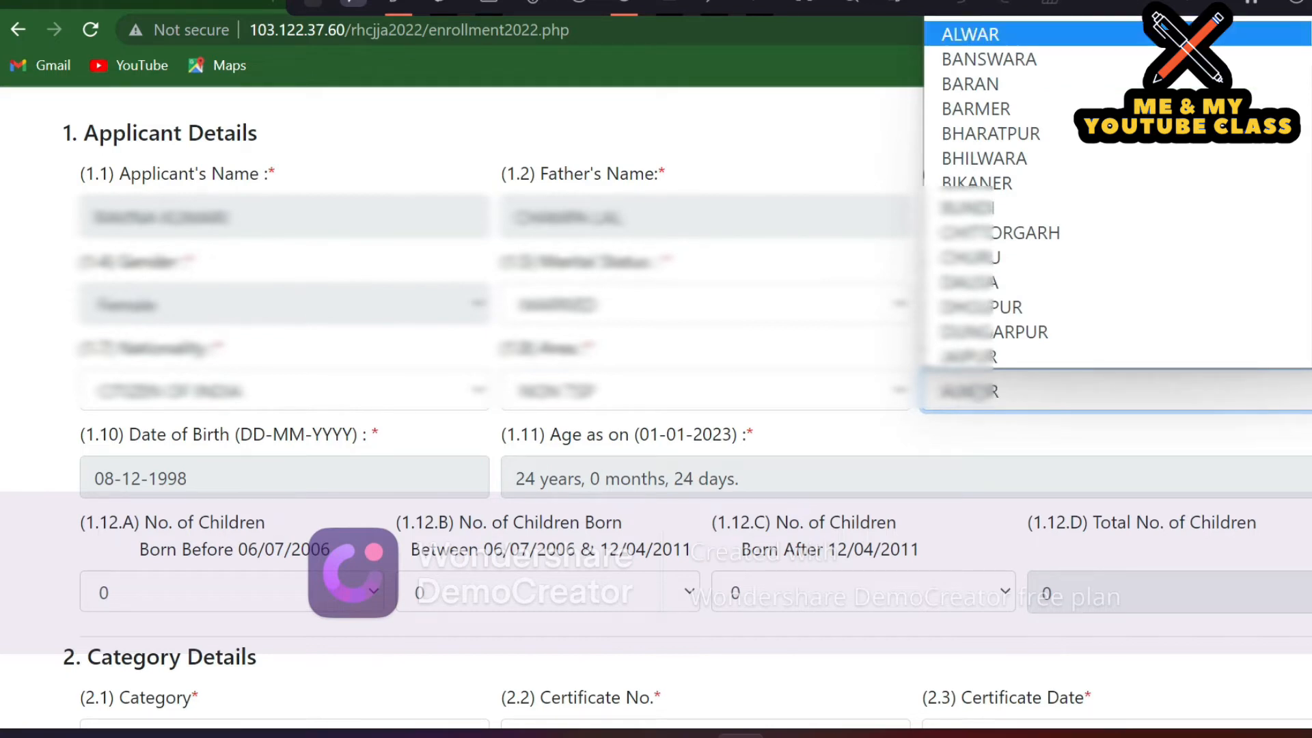
scroll(1001, 279, down, 1)
key(j)
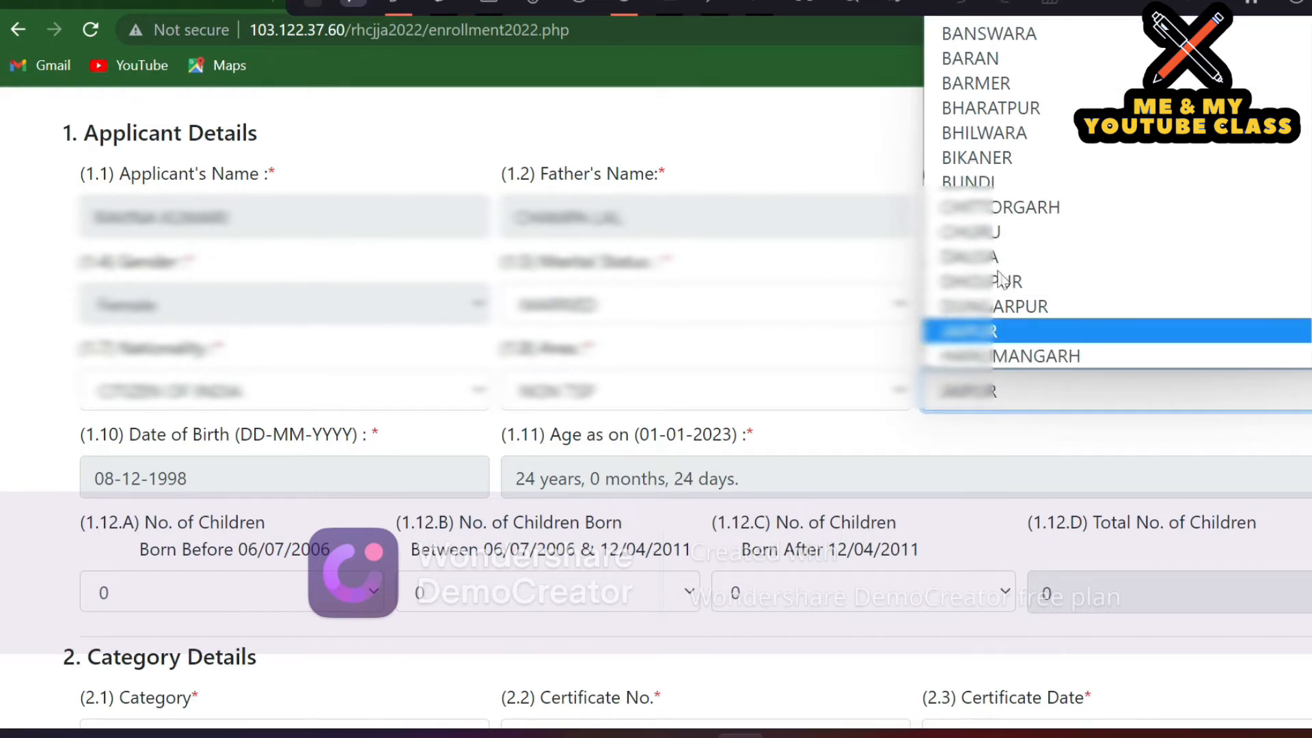
key(a)
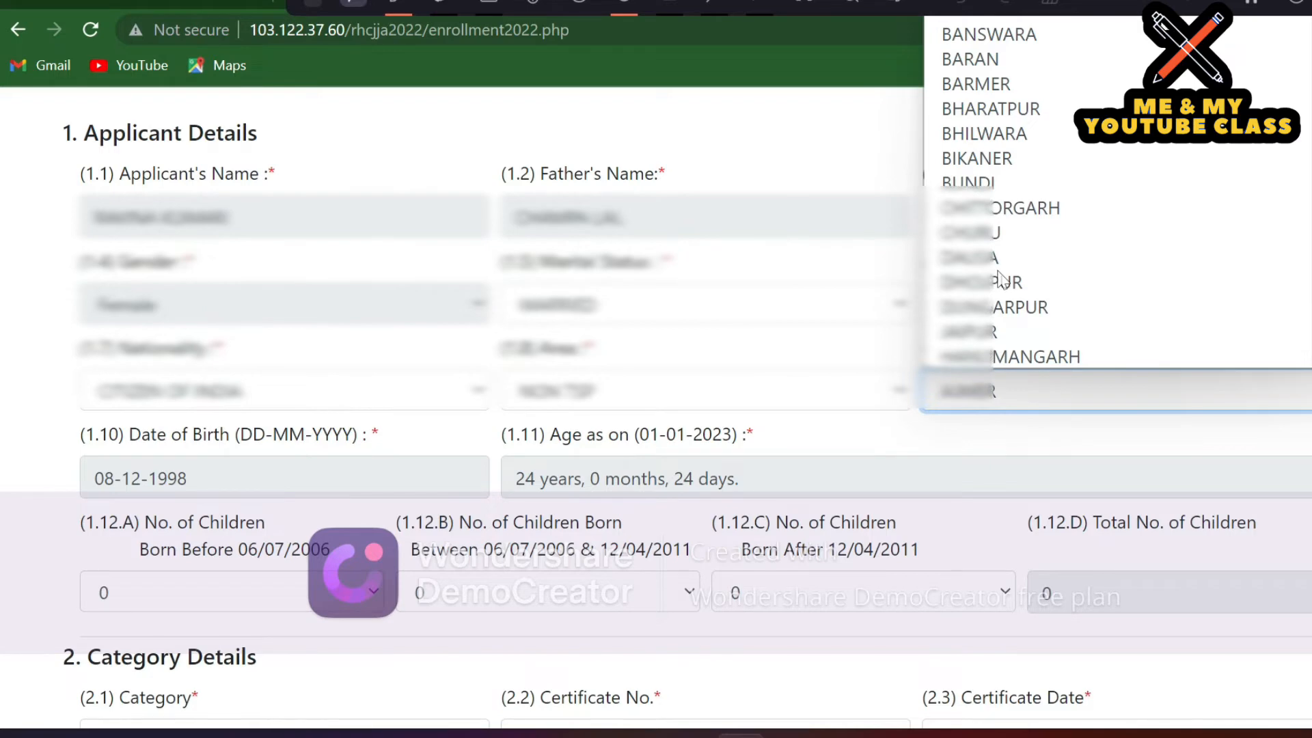
key(j)
key(j)
key(j)
key(Return)
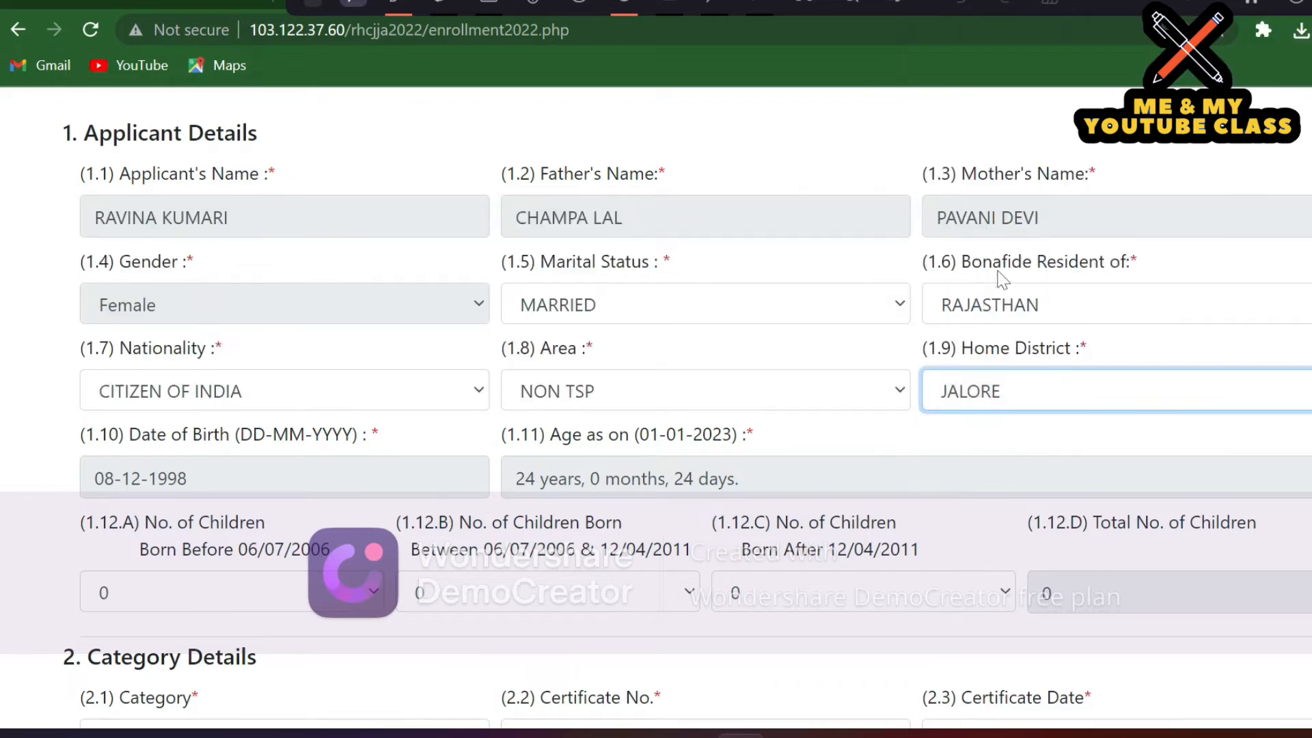
scroll(1001, 279, down, 3)
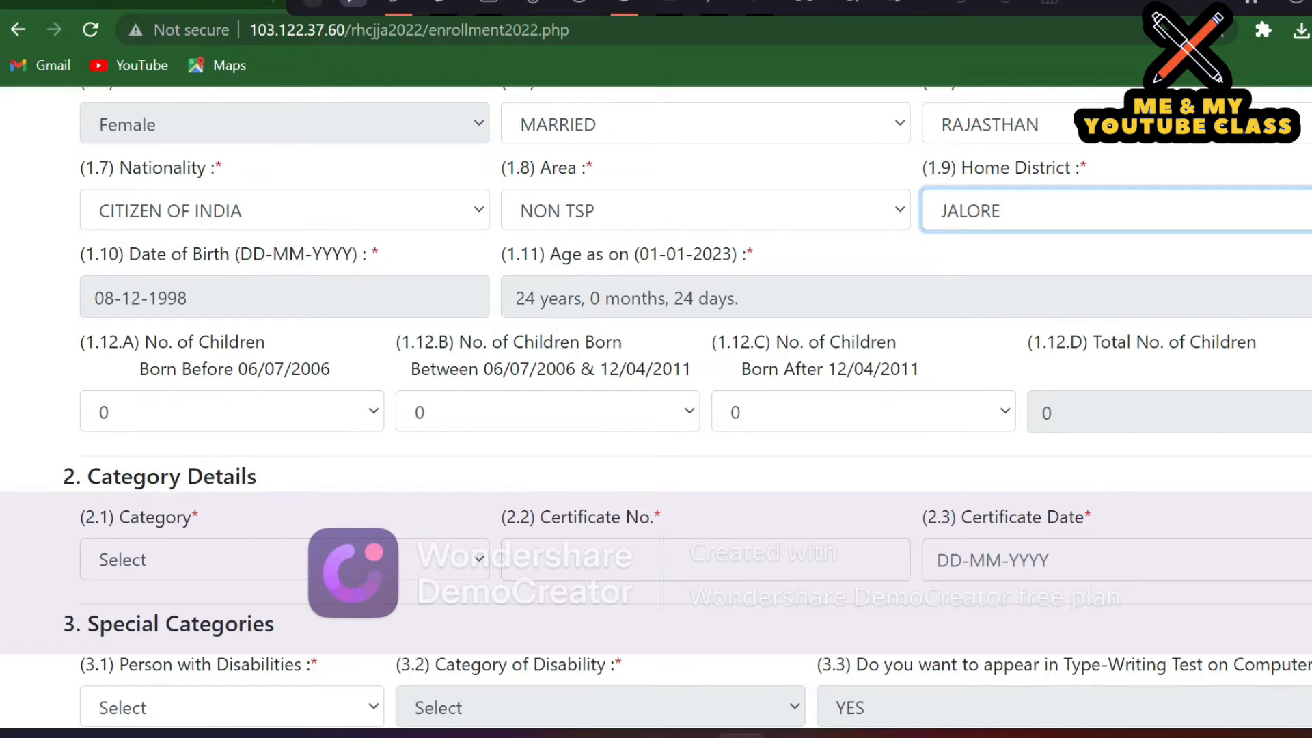
scroll(153, 588, down, 2)
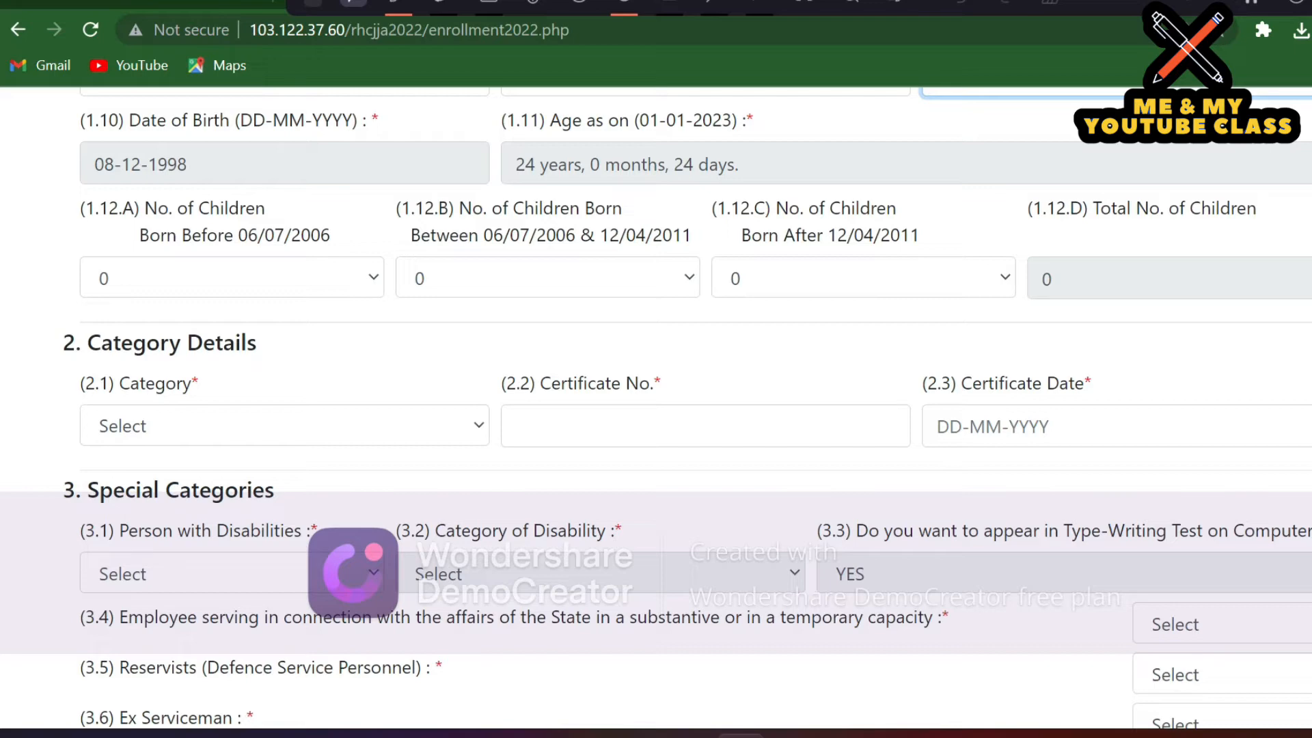
scroll(253, 445, down, 2)
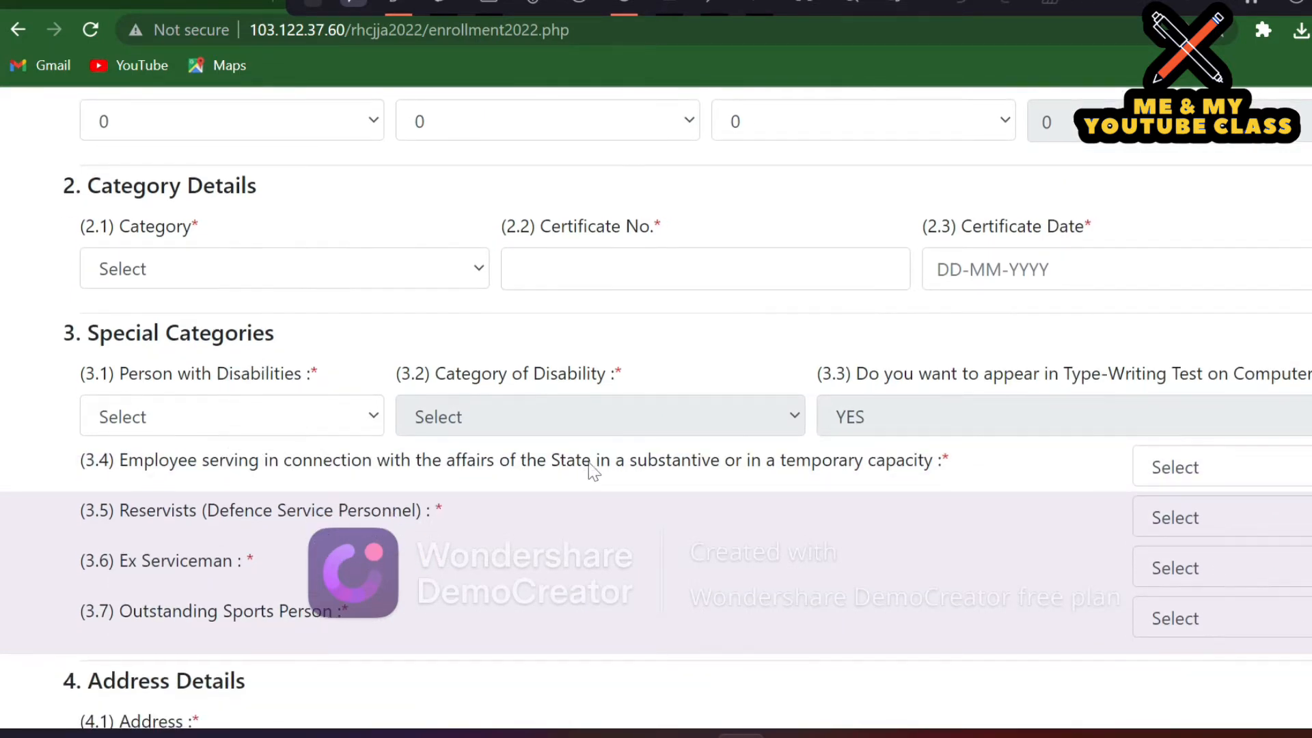
scroll(588, 462, down, 2)
scroll(588, 462, down, 8)
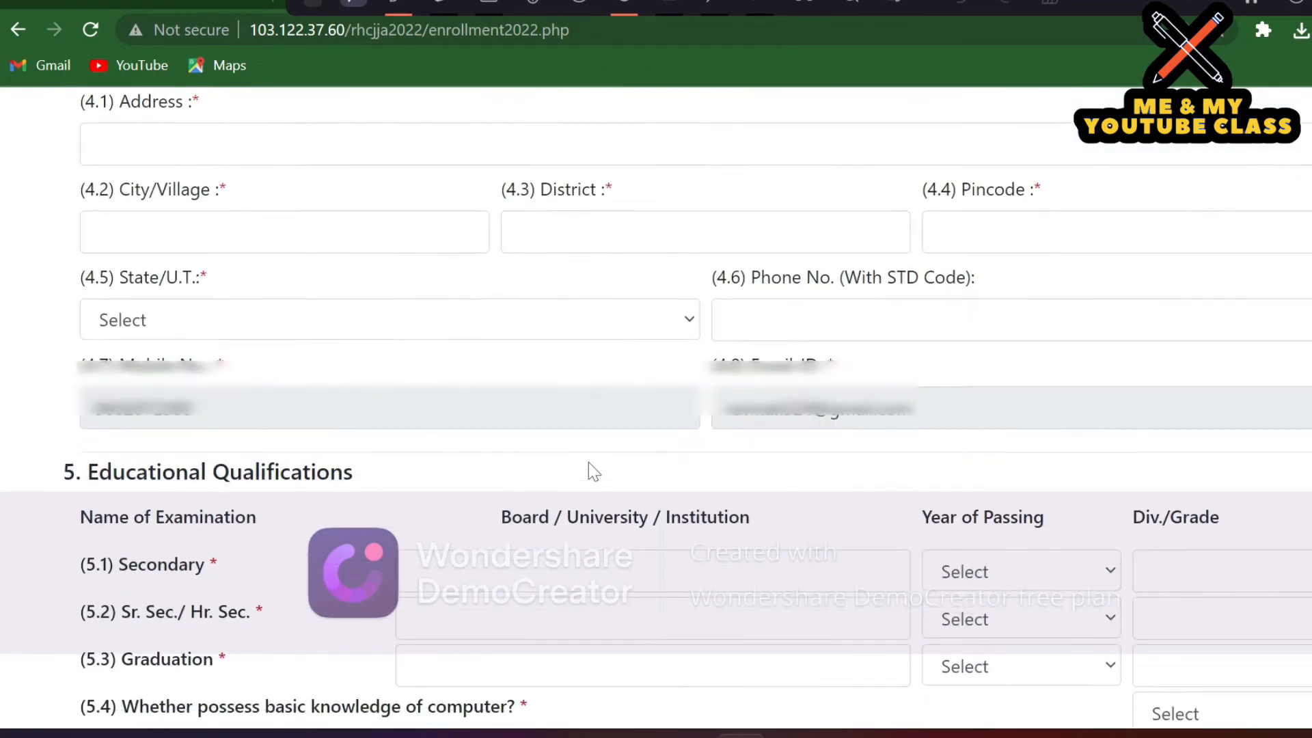
scroll(589, 456, down, 9)
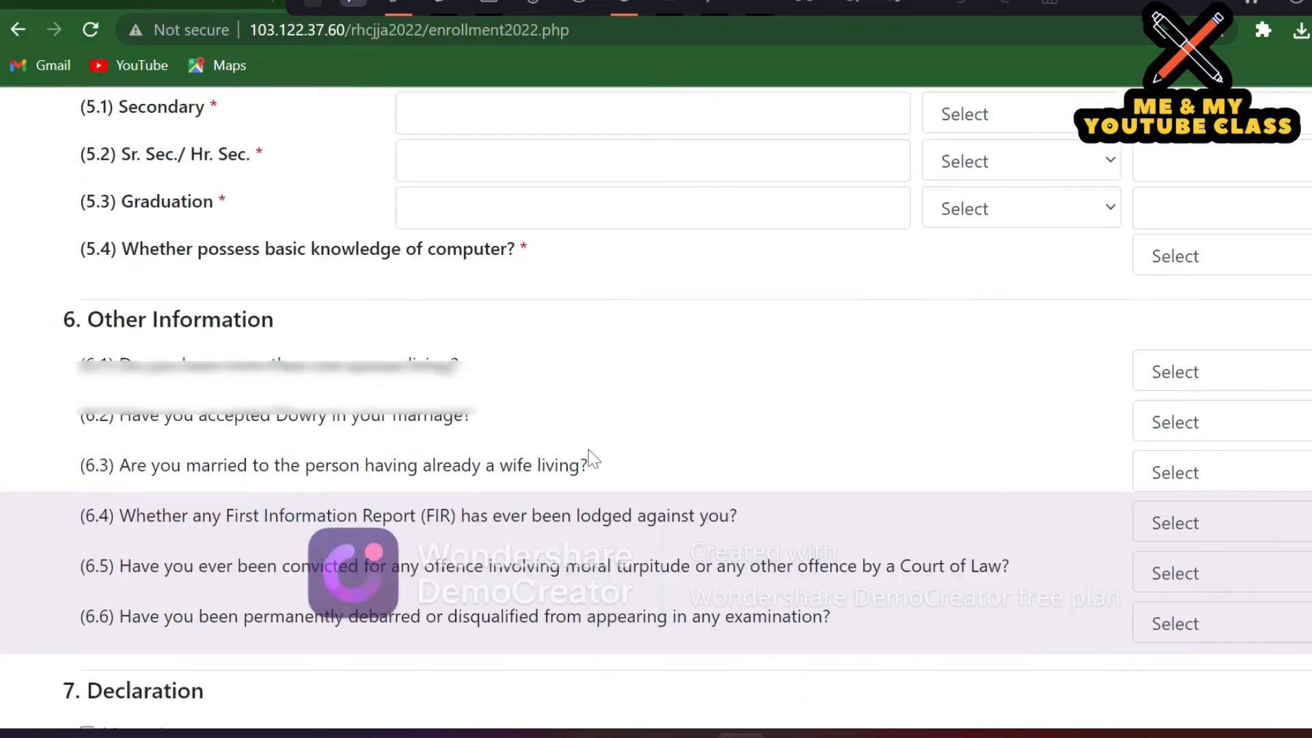
scroll(593, 459, down, 11)
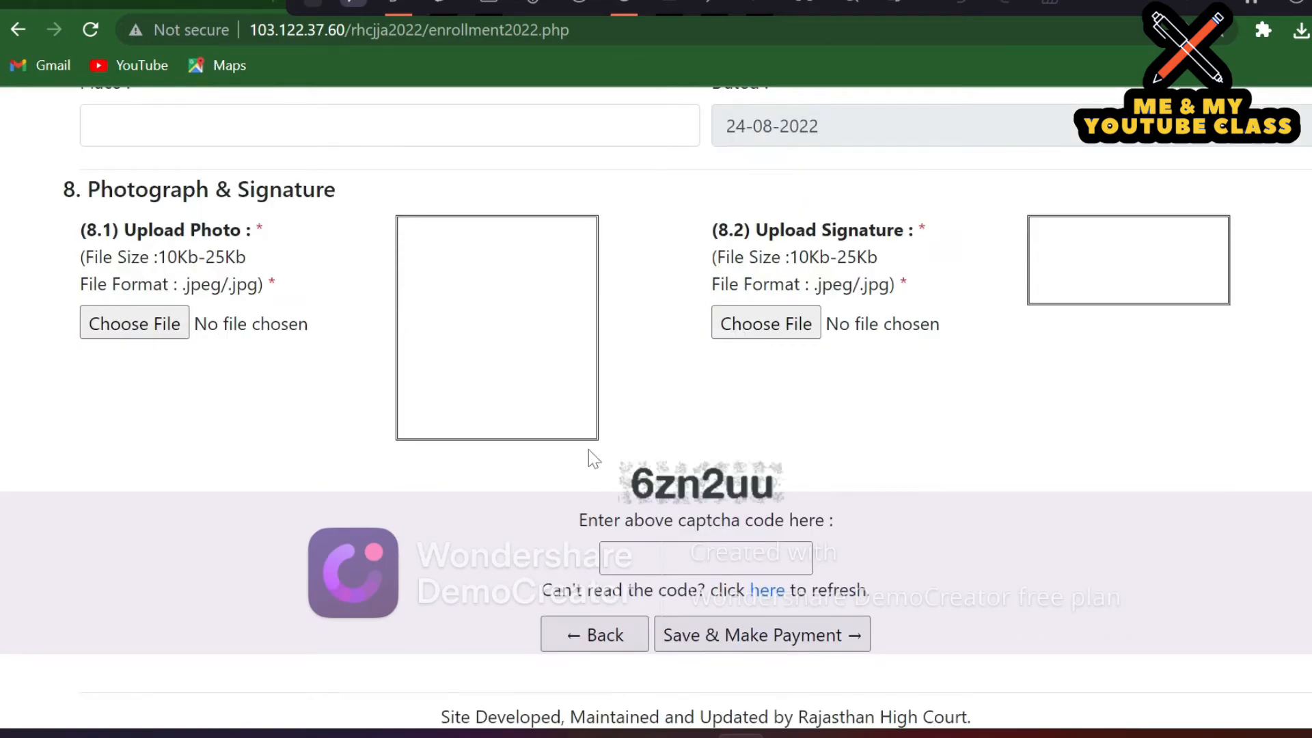
scroll(588, 459, up, 20)
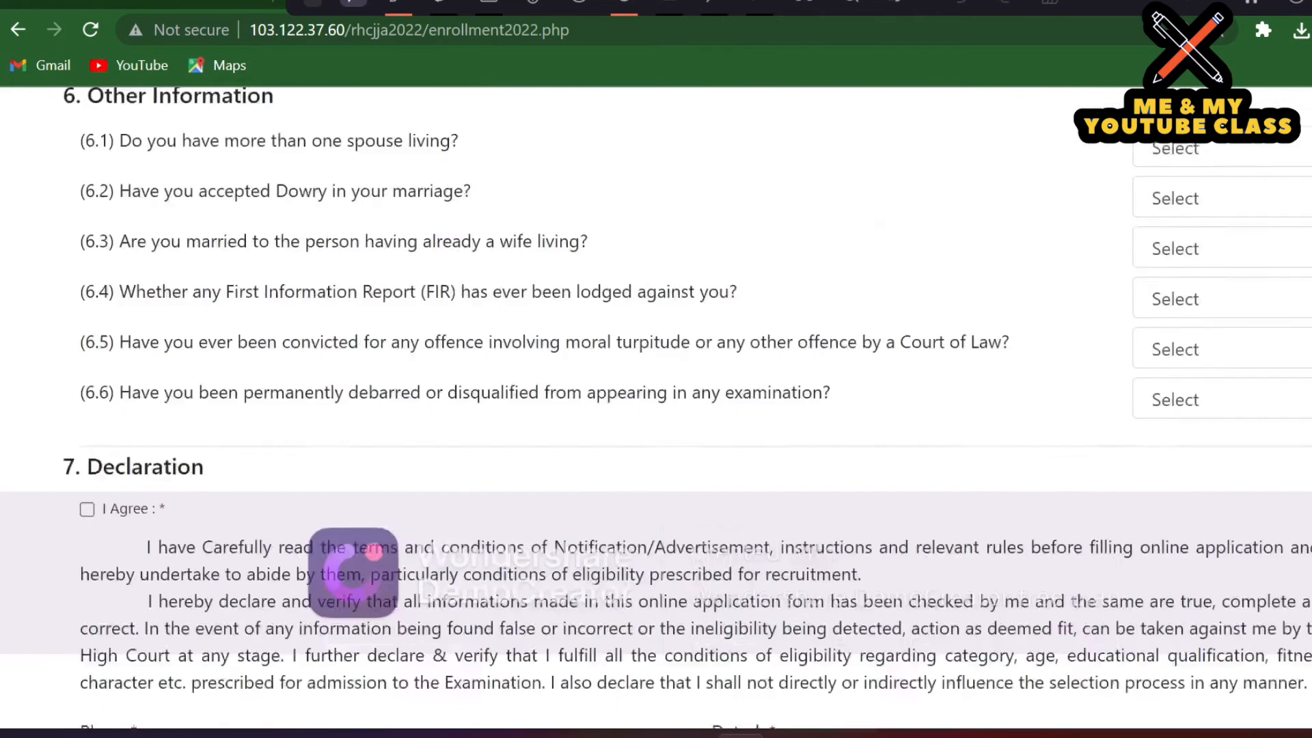
scroll(588, 449, up, 12)
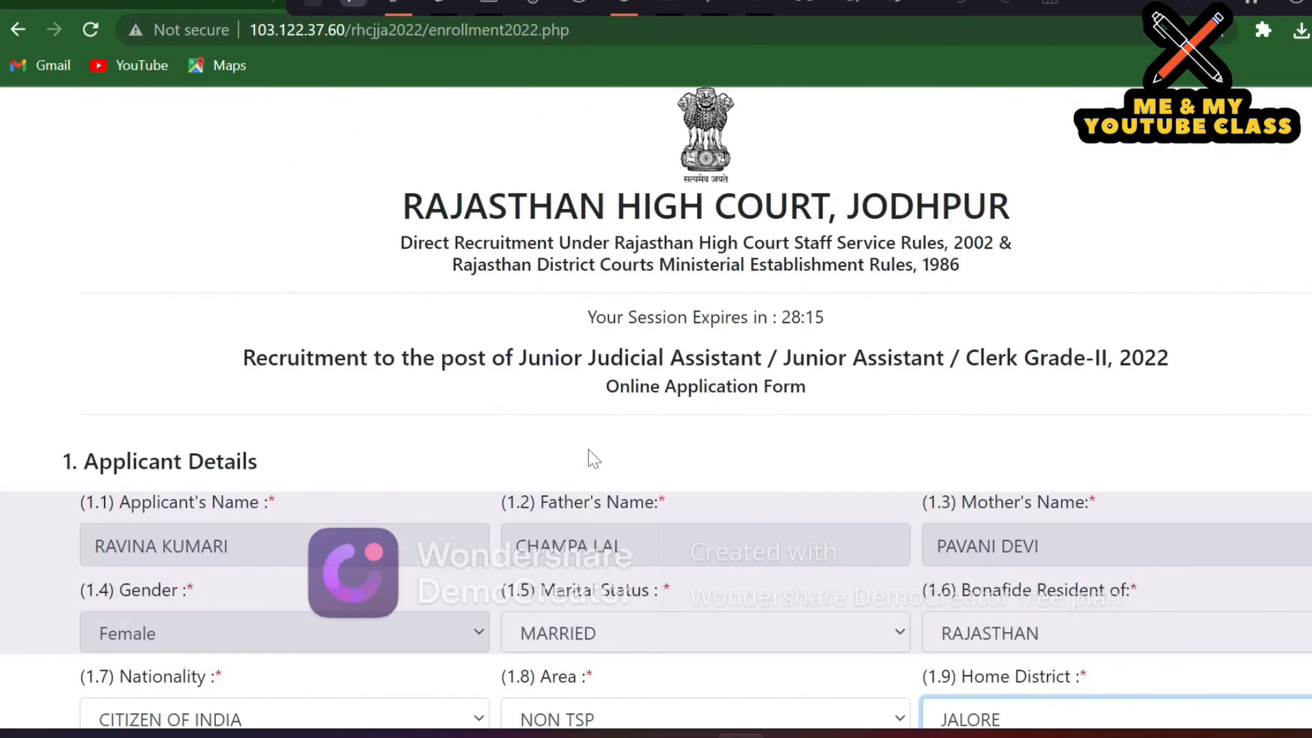
scroll(588, 449, down, 9)
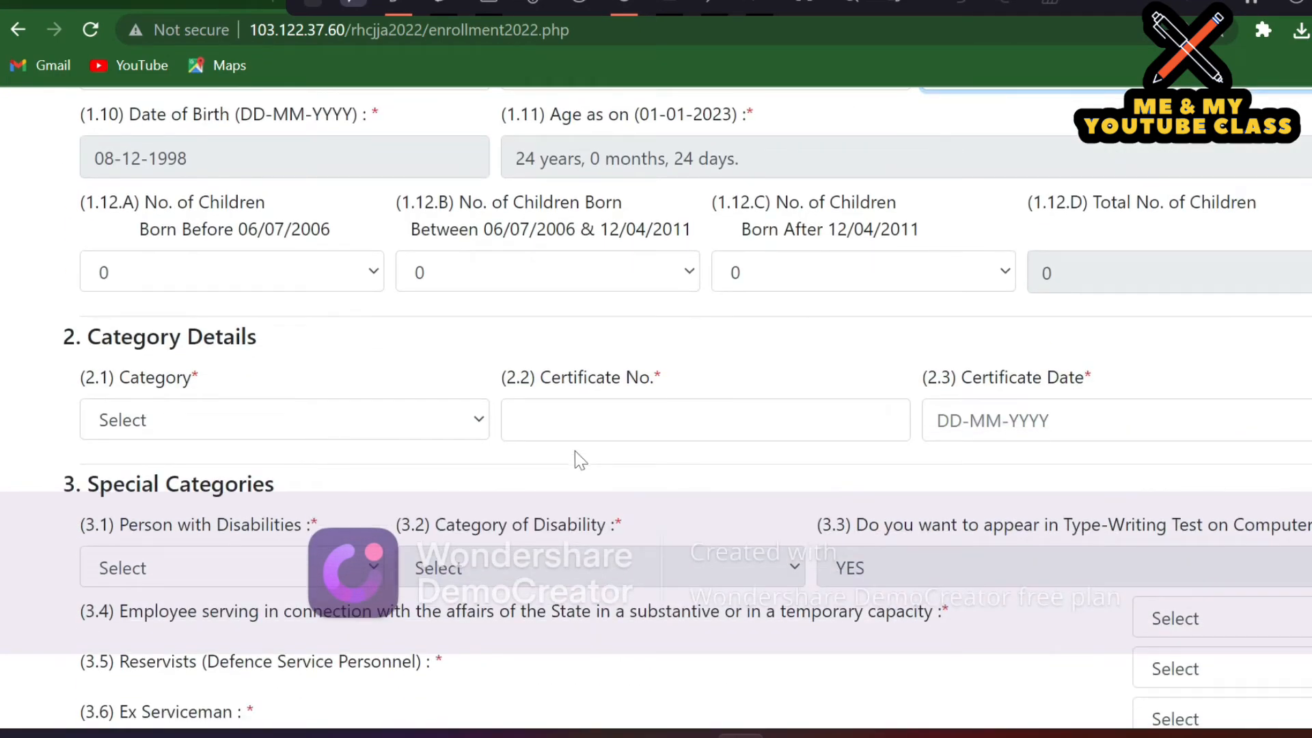
scroll(337, 457, down, 2)
Step: Set category to Other Backward Class-Non Creamy Layer, leaving certificate number and date empty
click(136, 294)
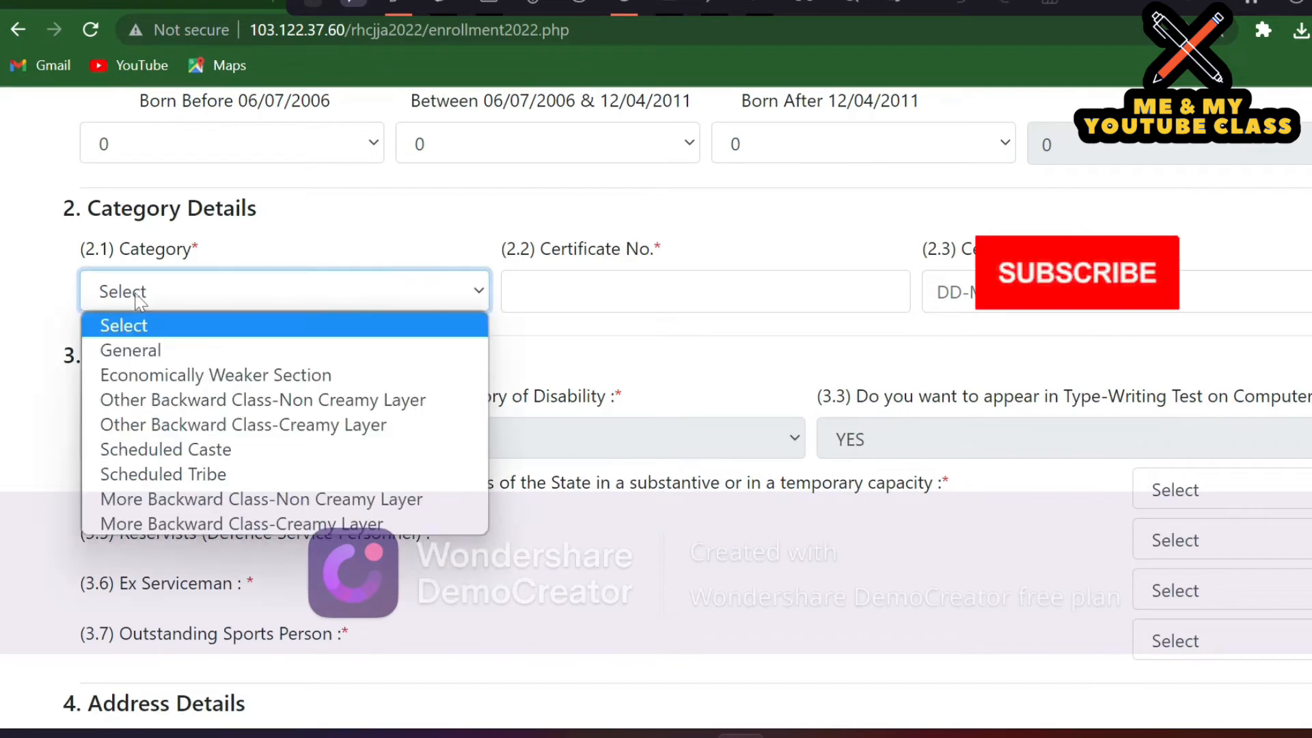
click(172, 434)
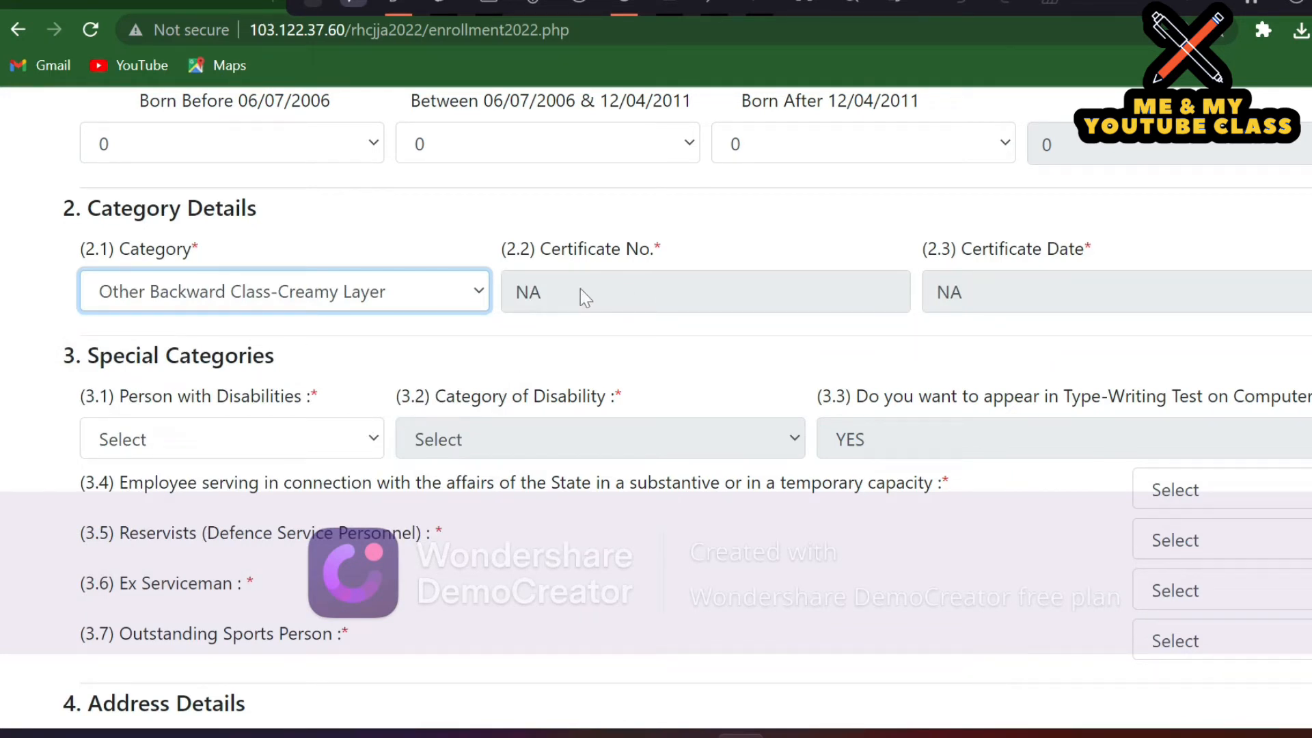
click(284, 297)
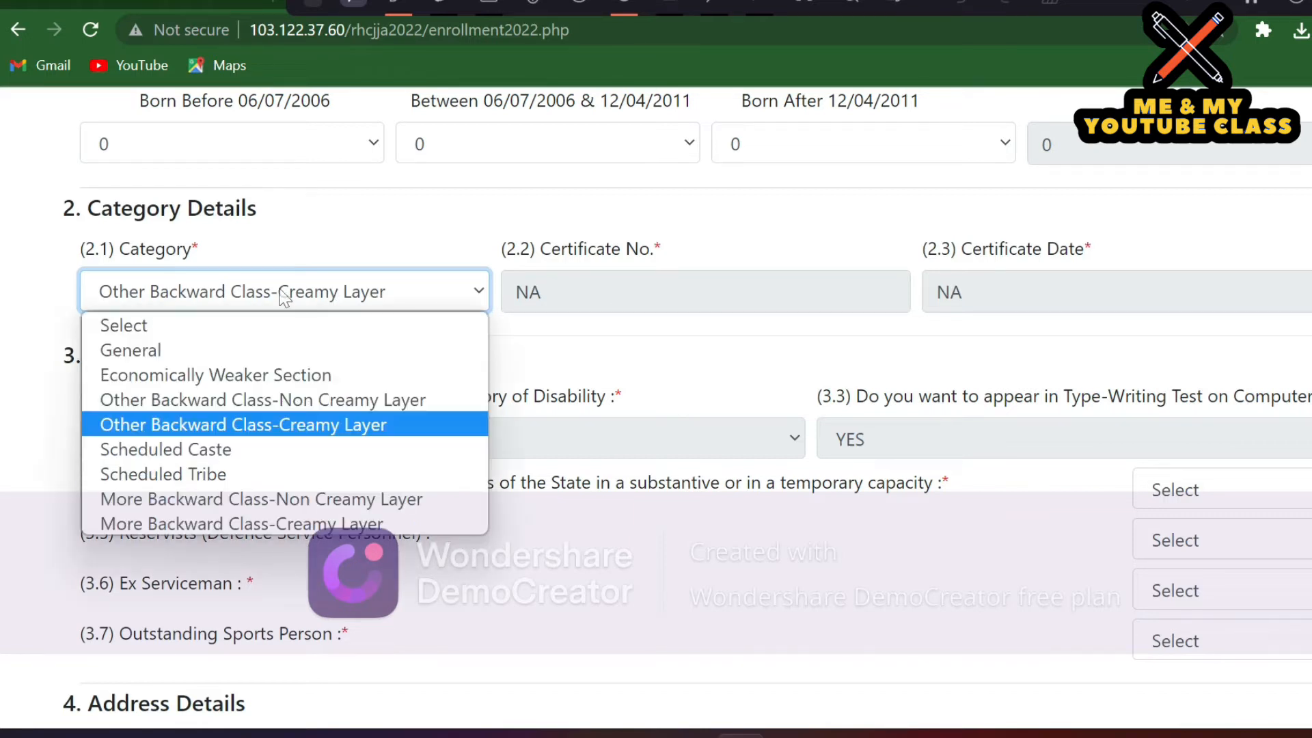
click(233, 401)
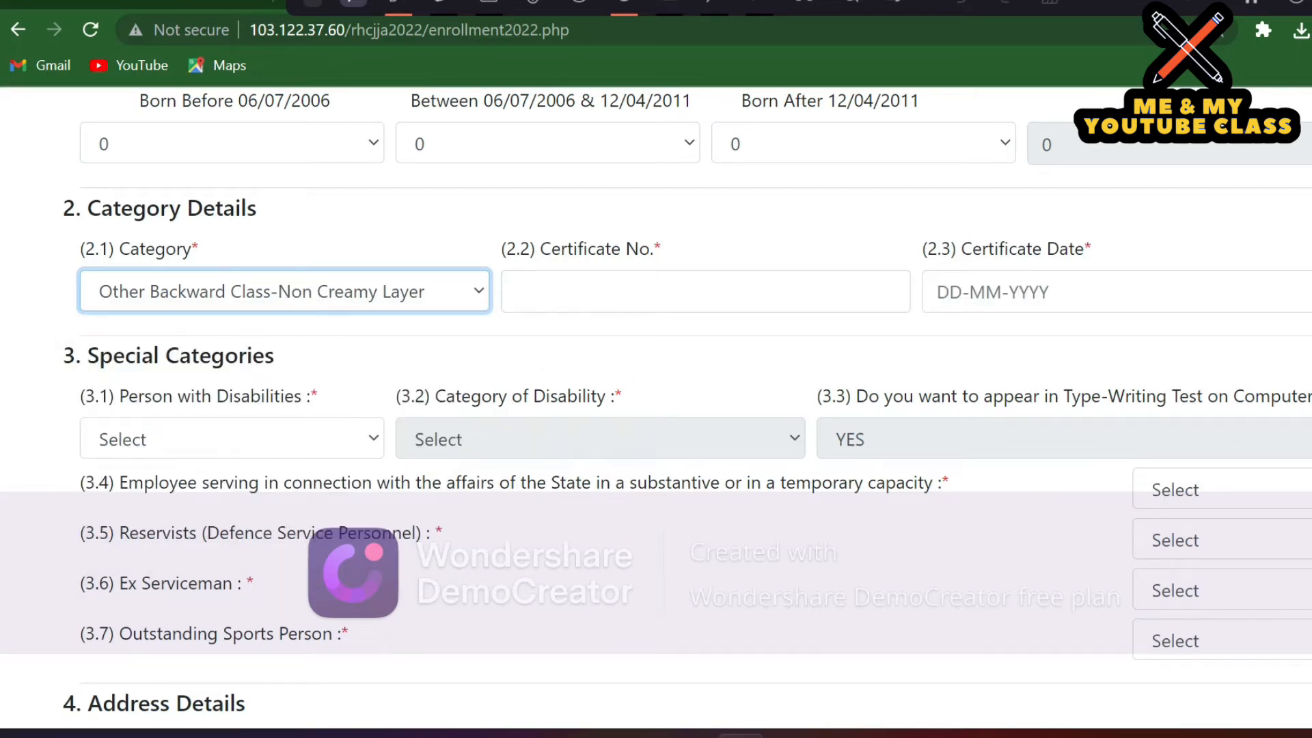
click(613, 305)
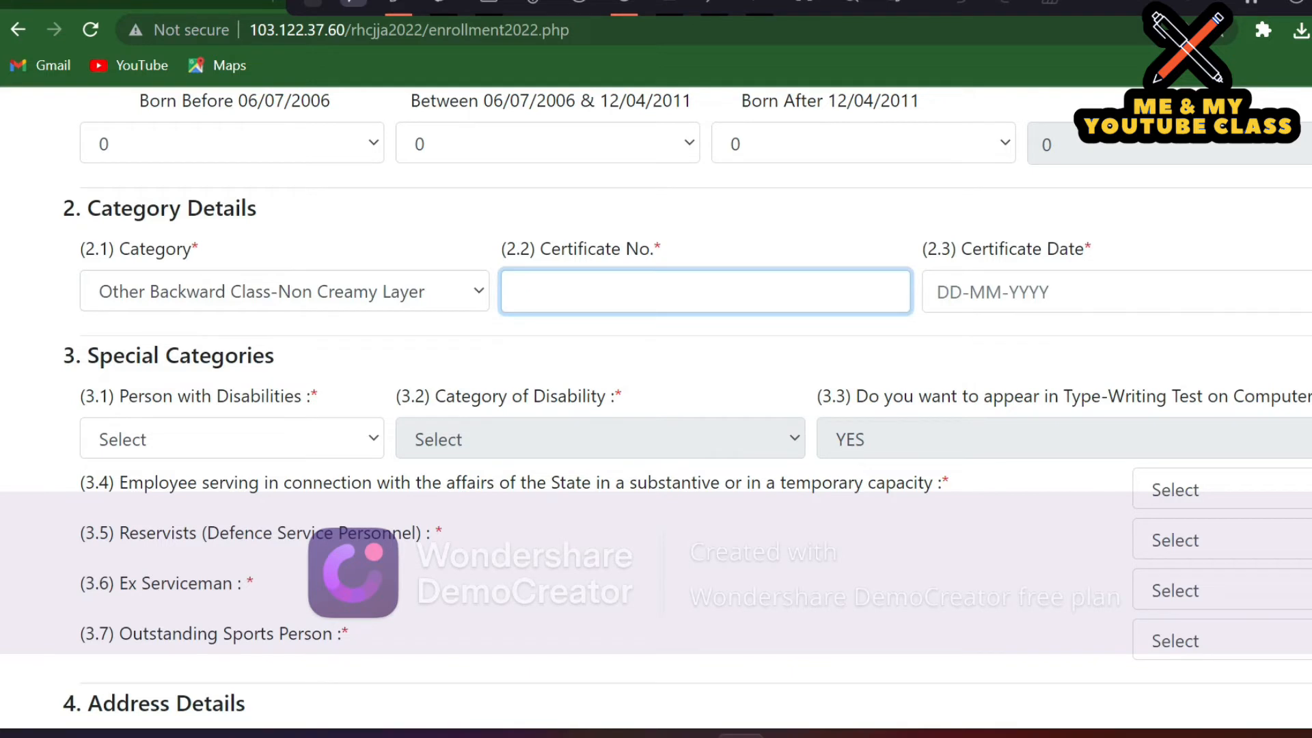
click(1039, 292)
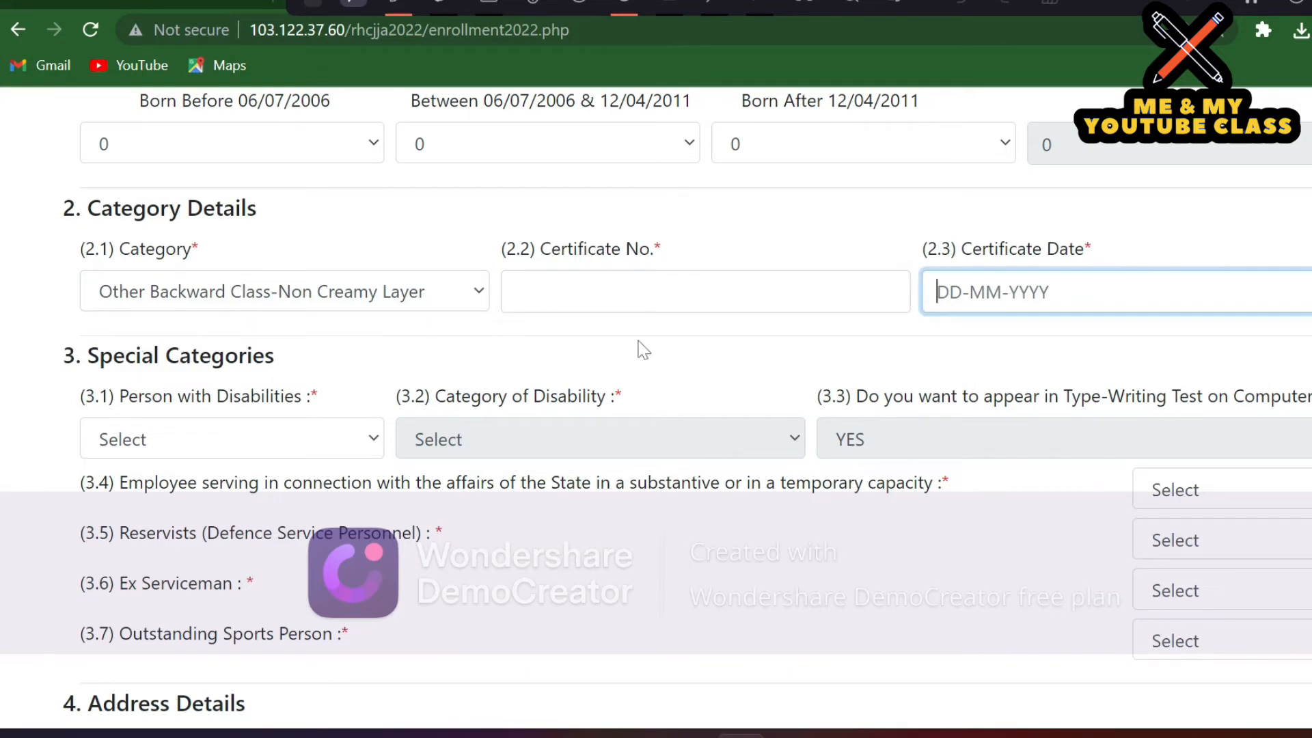
click(221, 443)
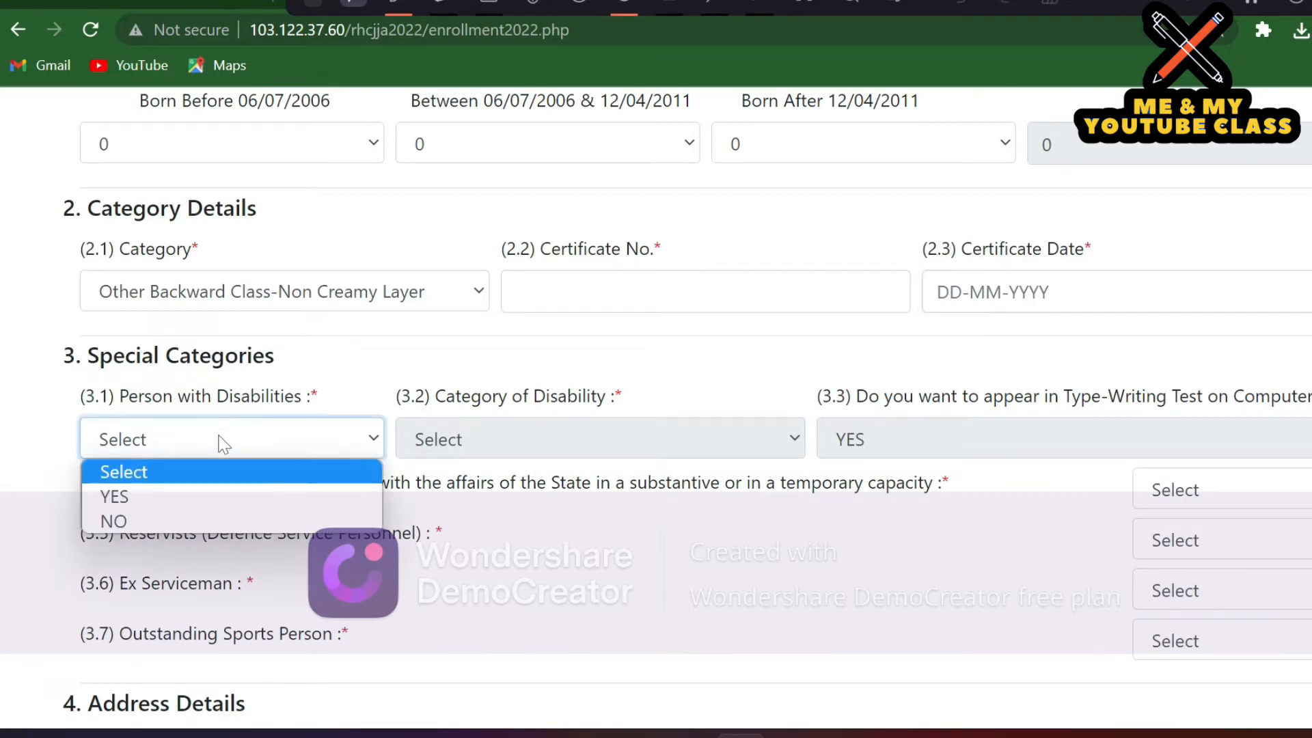
Step: Answer NO for disability, state employee, reservist, ex-serviceman and outstanding sports person
click(196, 524)
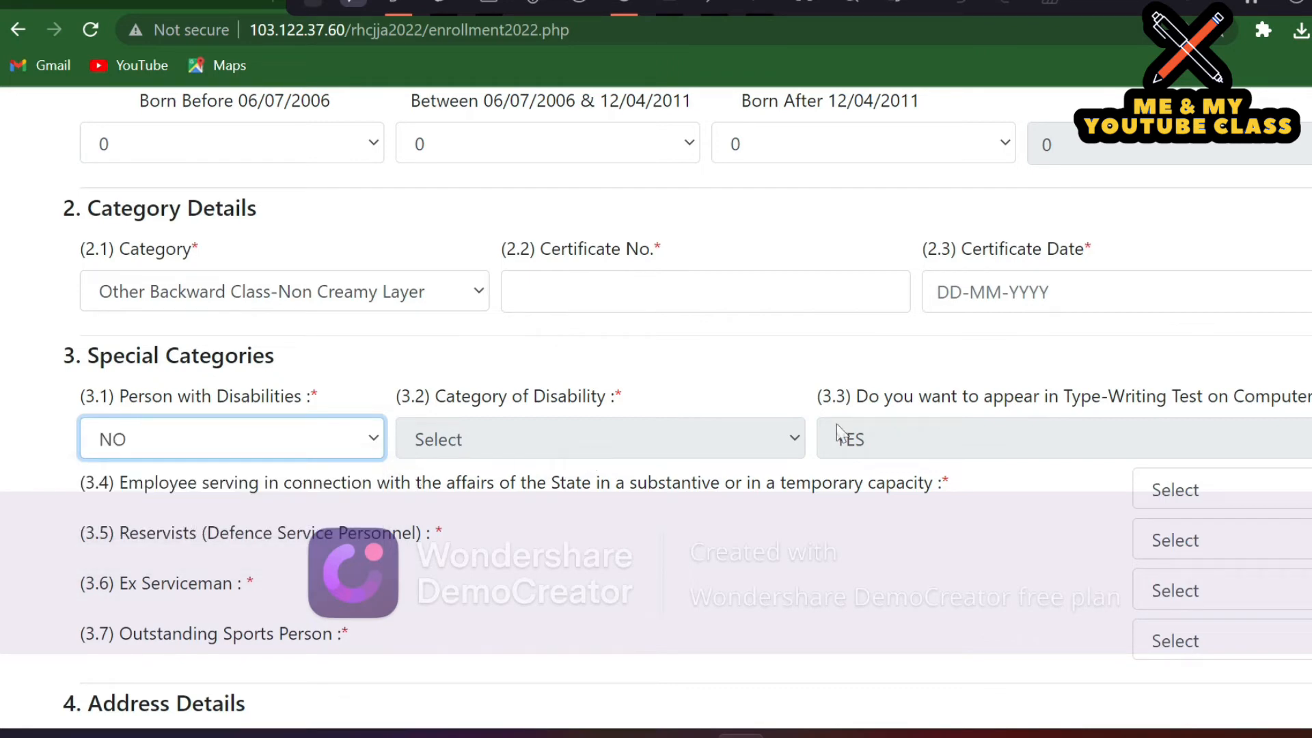
scroll(553, 488, down, 2)
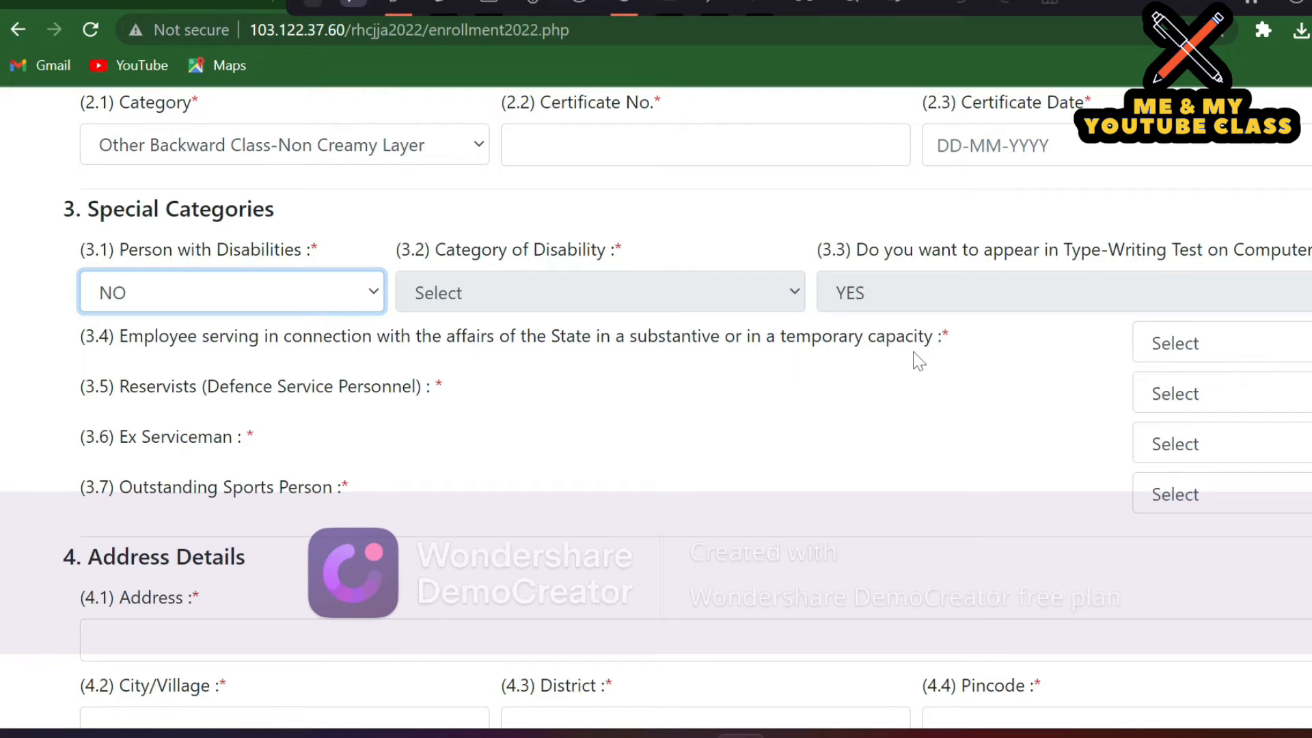
click(1167, 354)
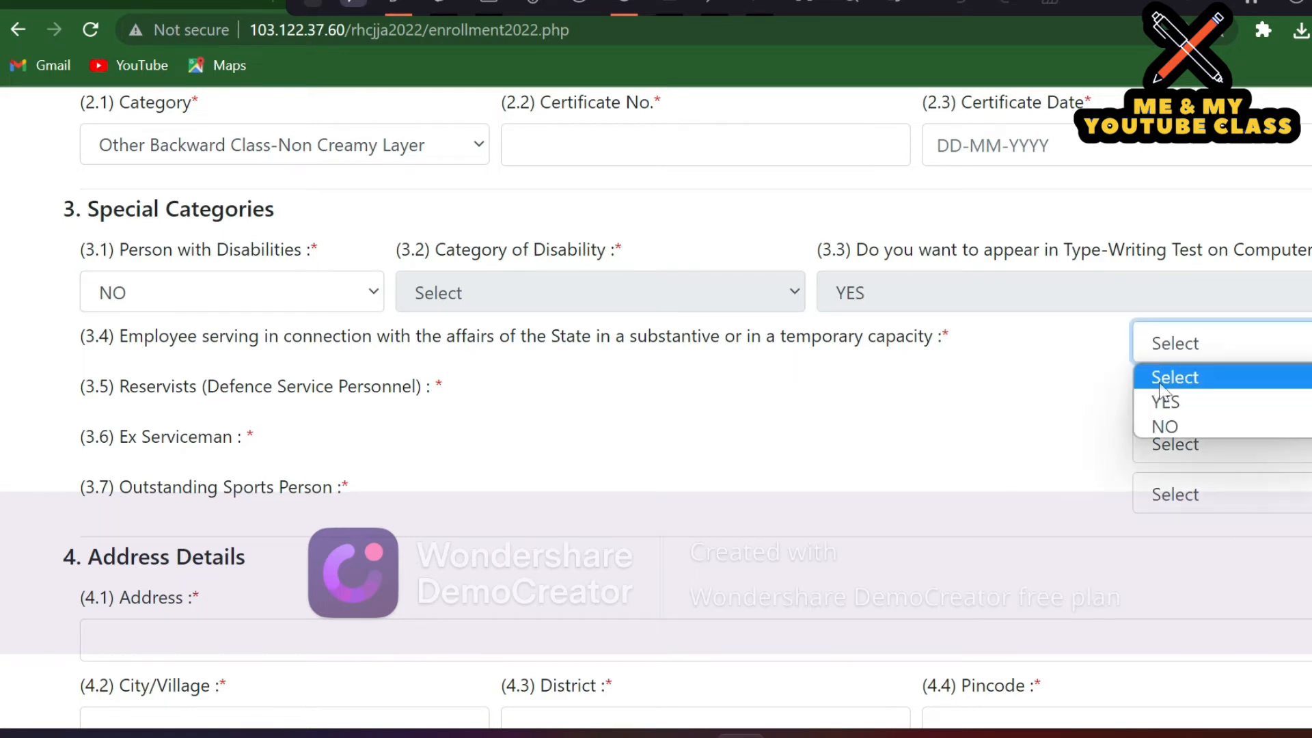
click(1166, 426)
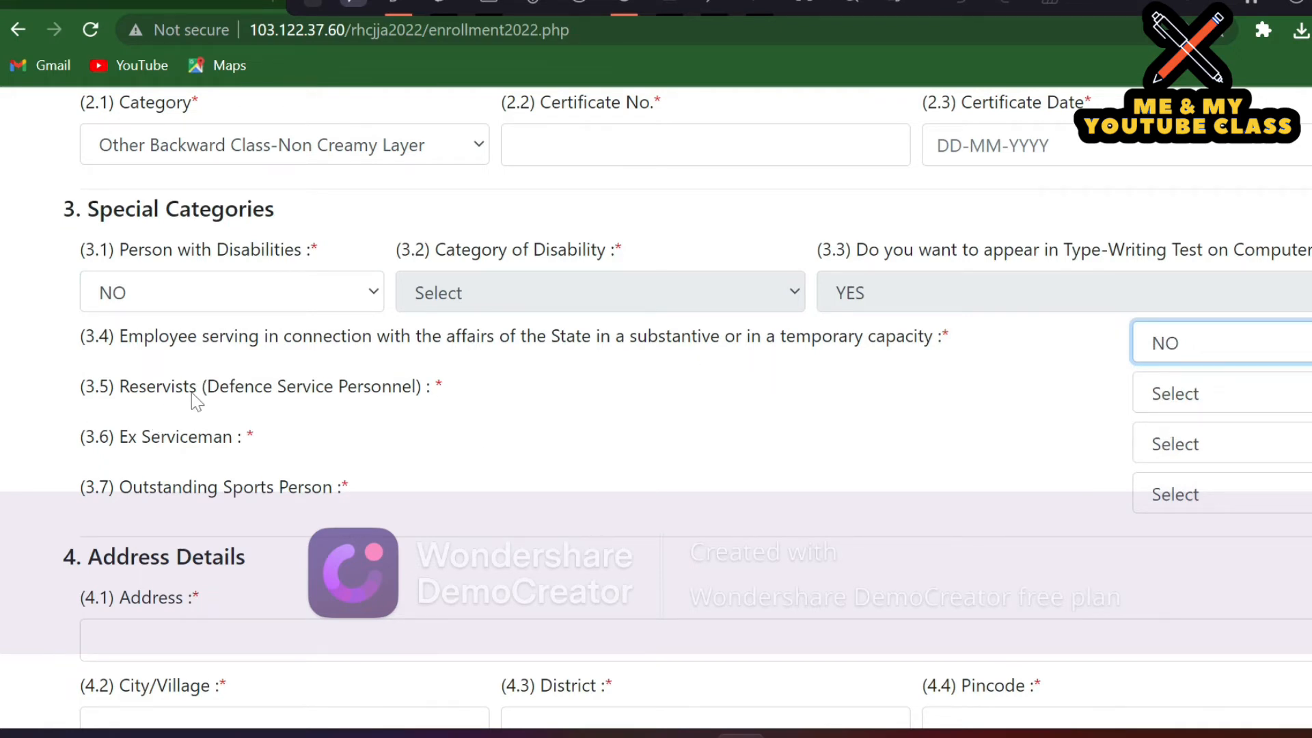
click(1202, 402)
click(1176, 476)
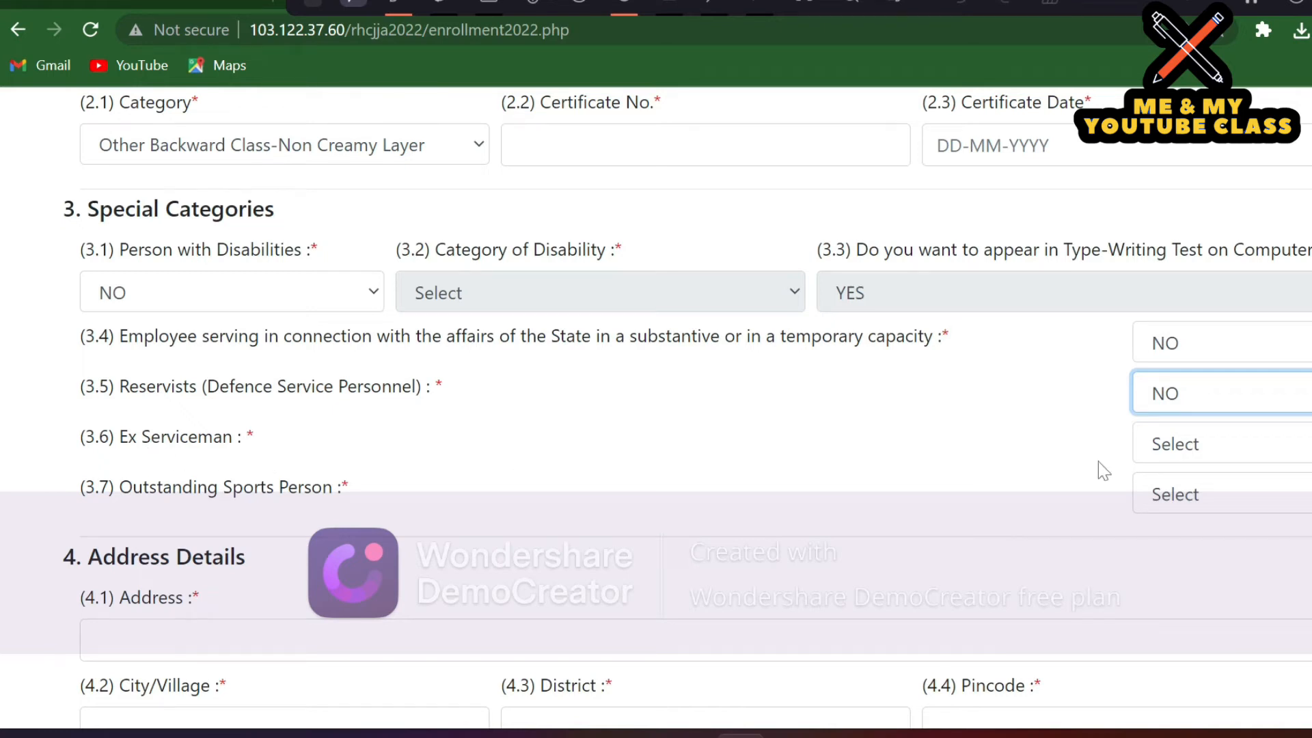
click(1181, 461)
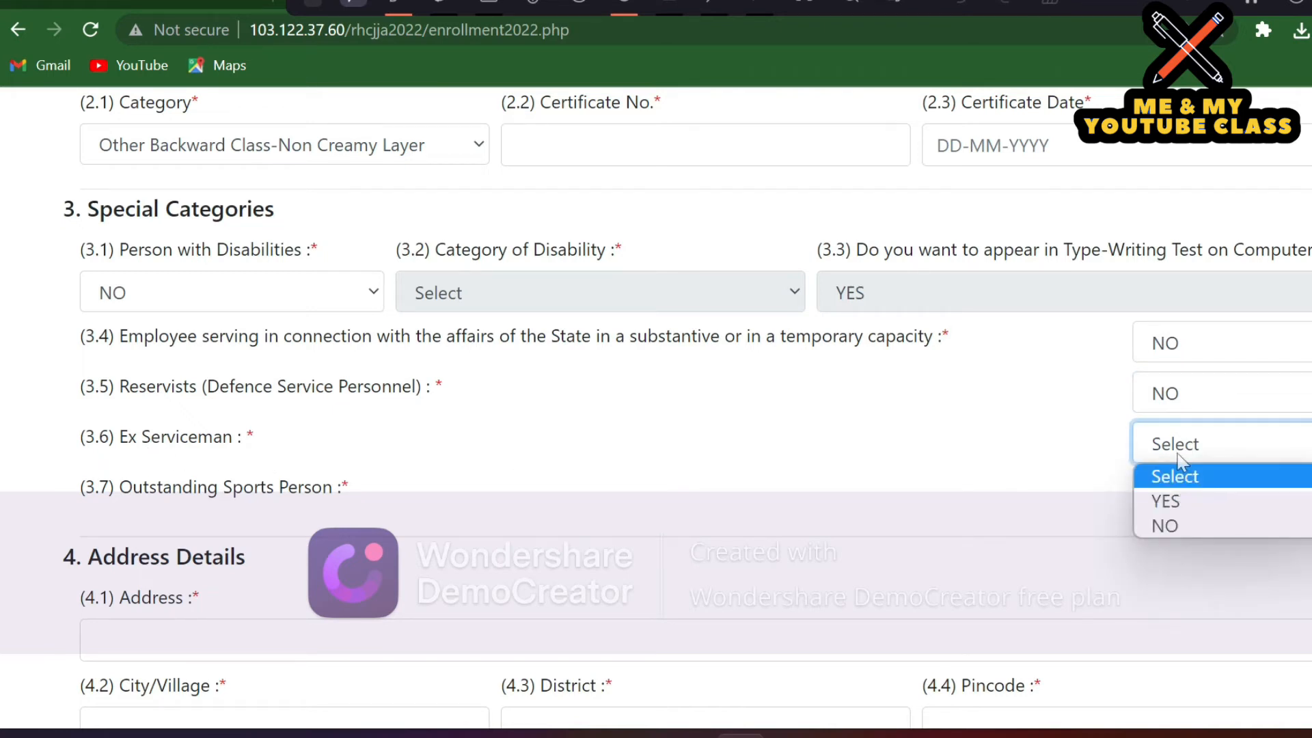
click(1166, 524)
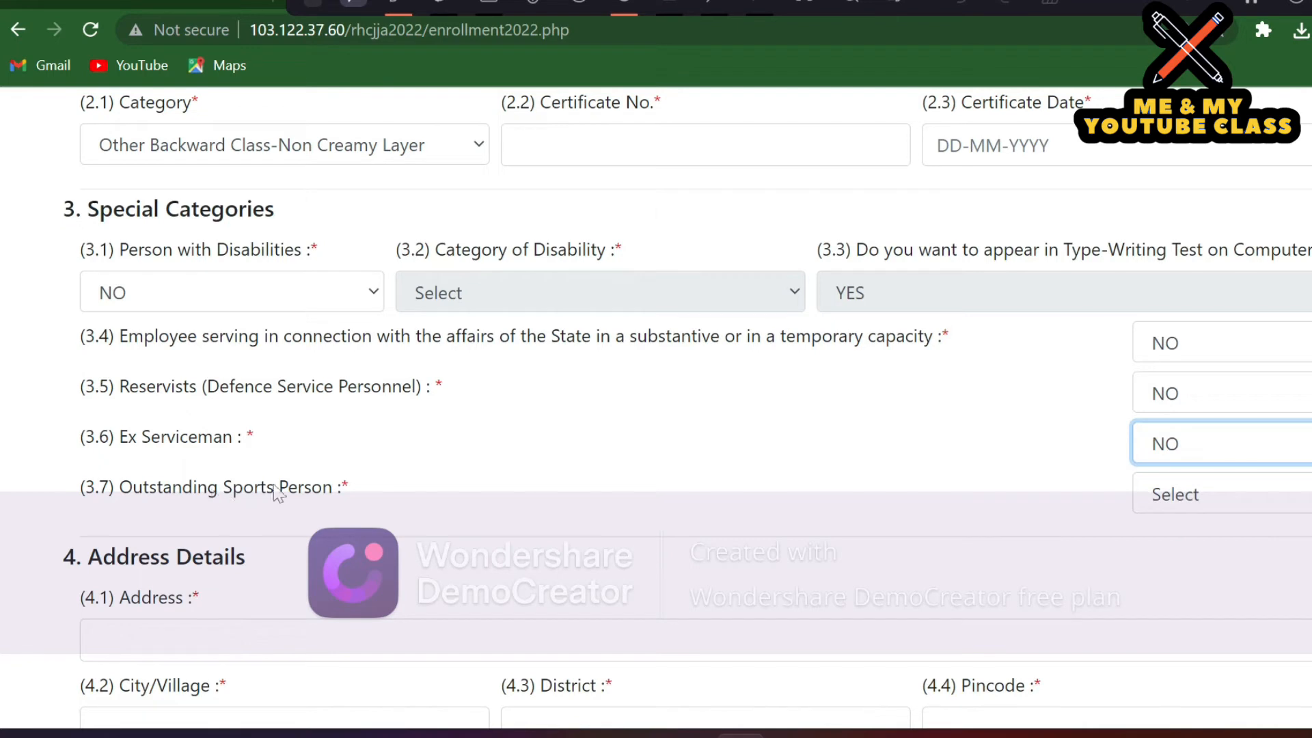
click(1178, 498)
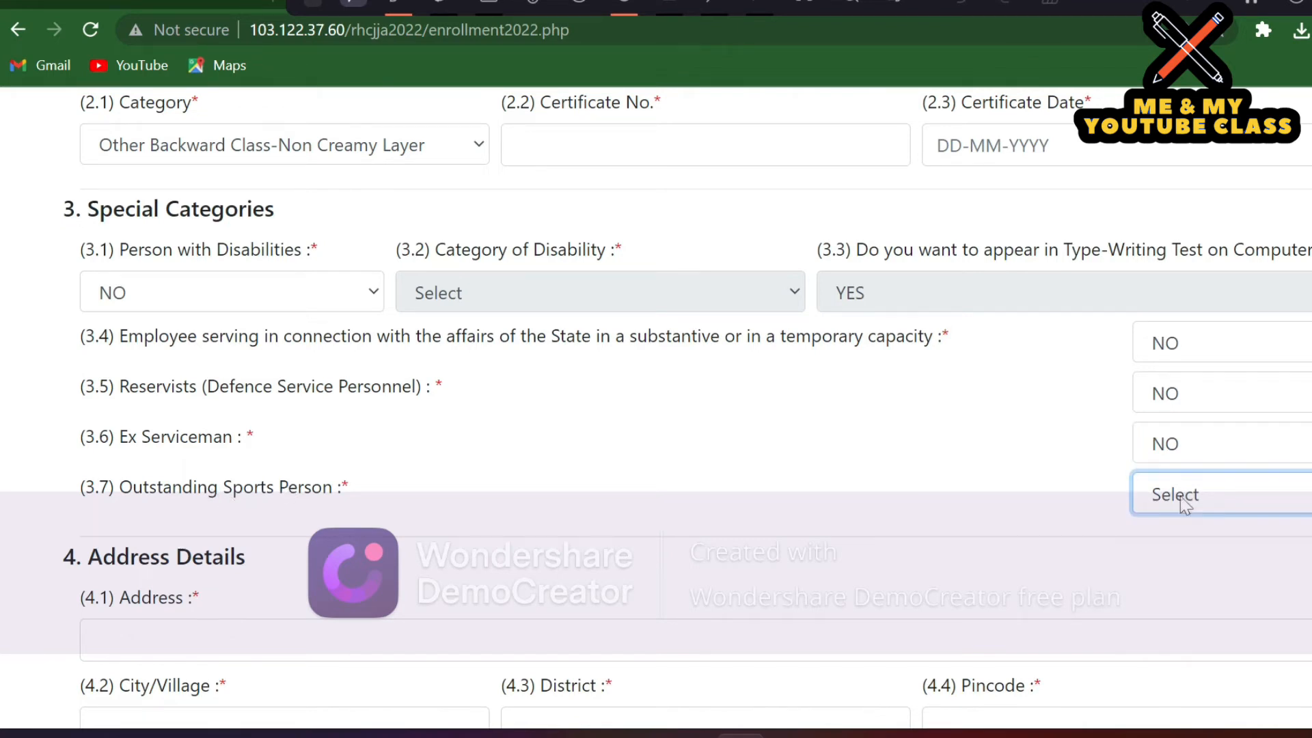
click(1183, 503)
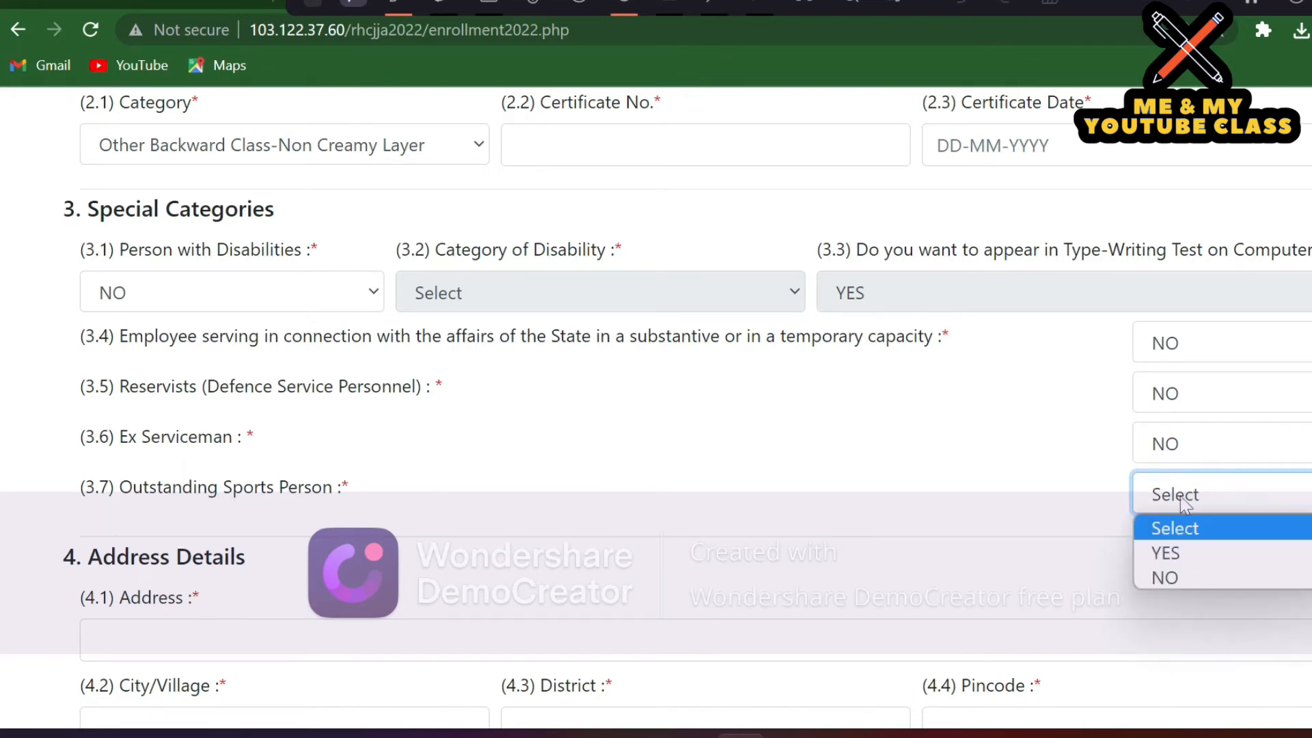
click(1175, 578)
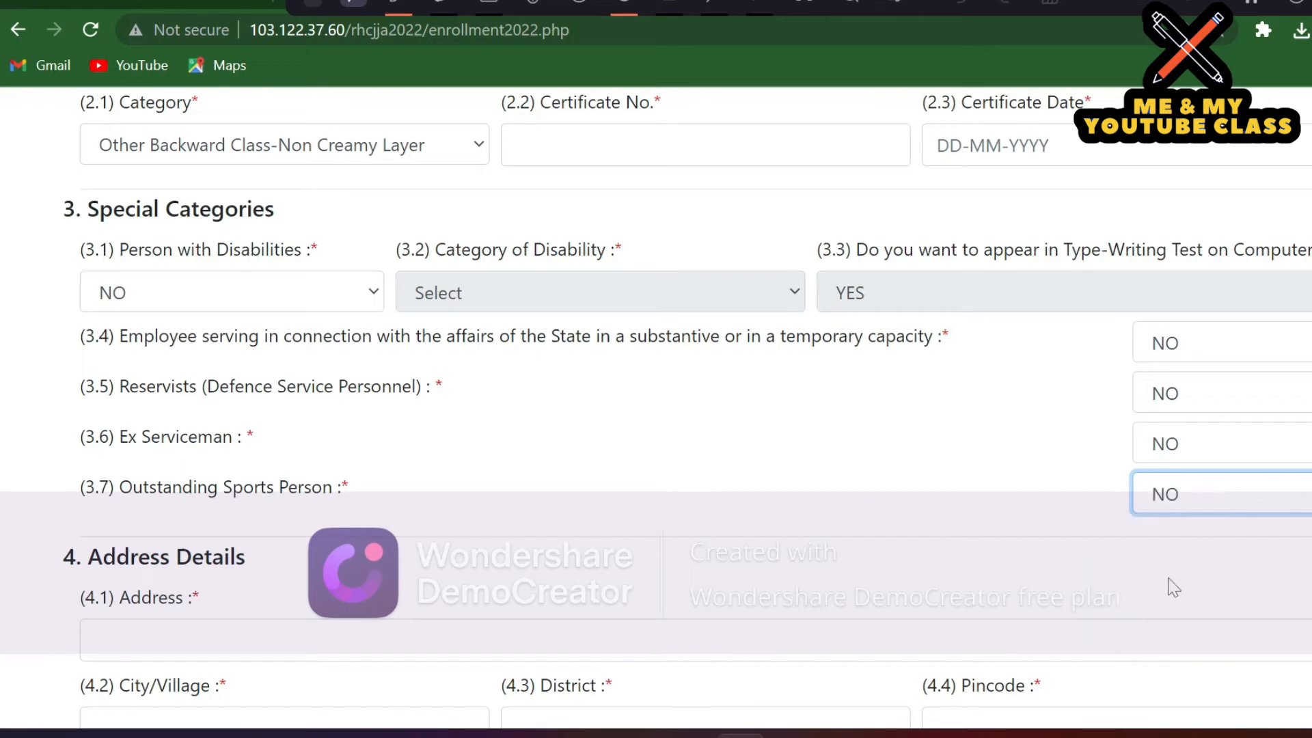
scroll(784, 480, down, 2)
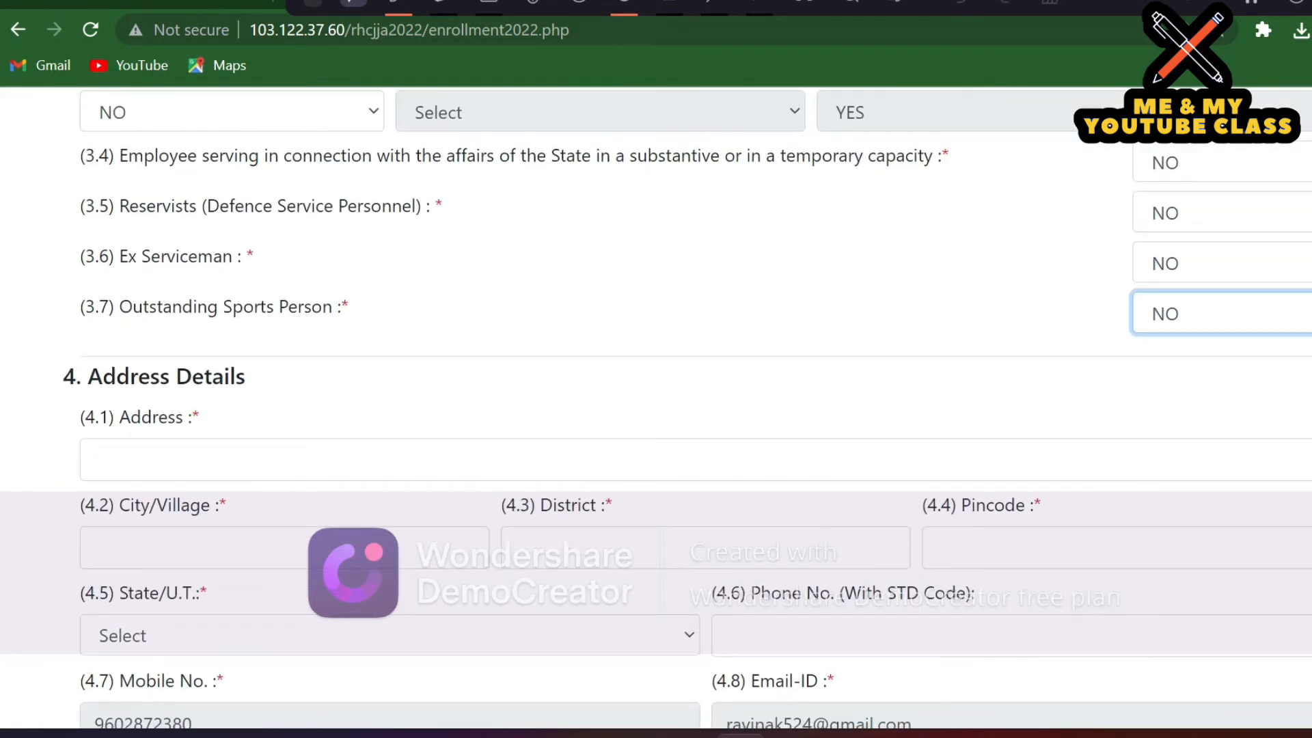
Step: Go through the Address, City/Village, District and Pincode fields
click(95, 459)
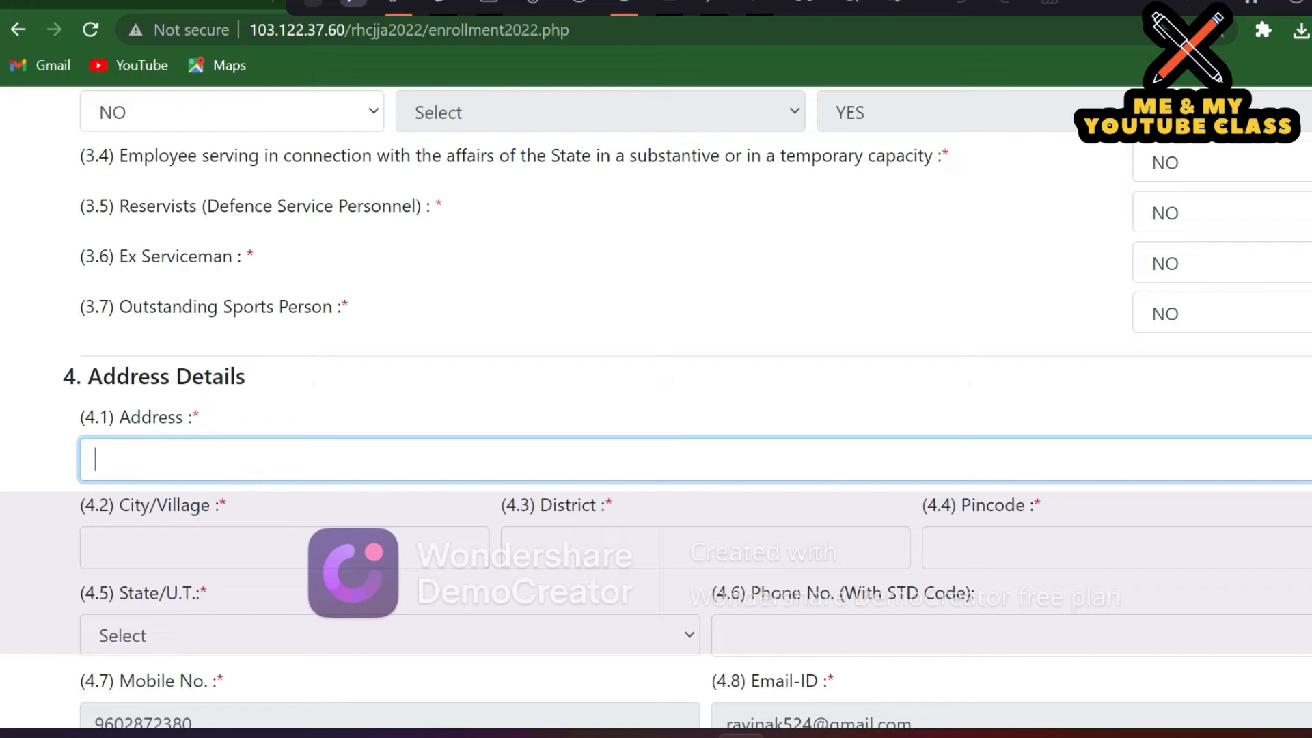
click(227, 549)
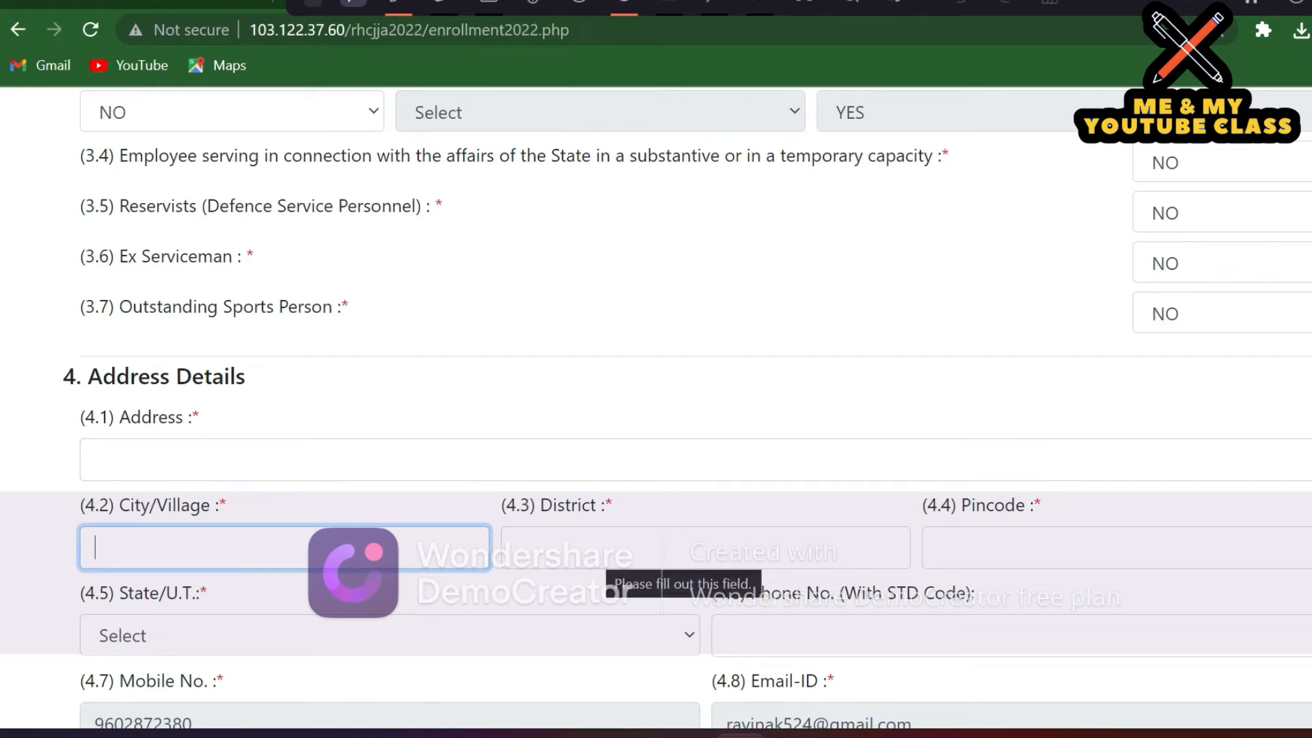
click(598, 550)
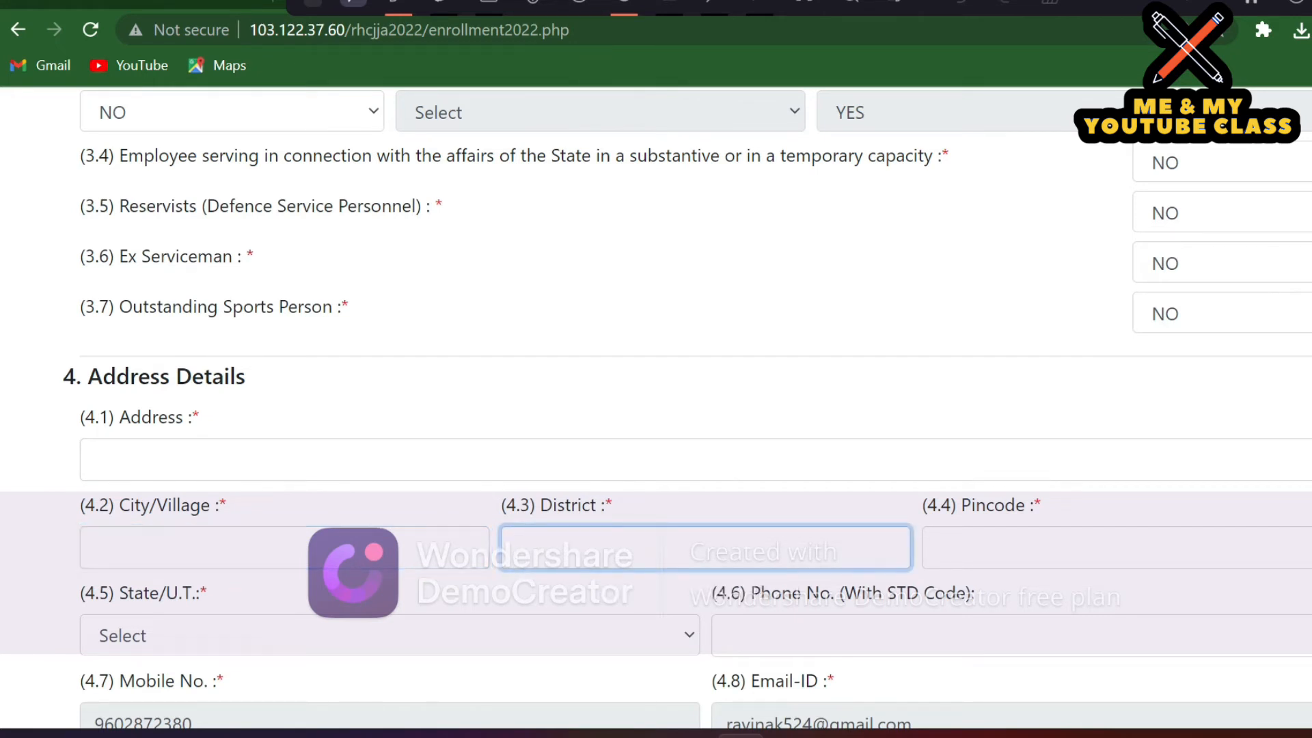
click(1011, 548)
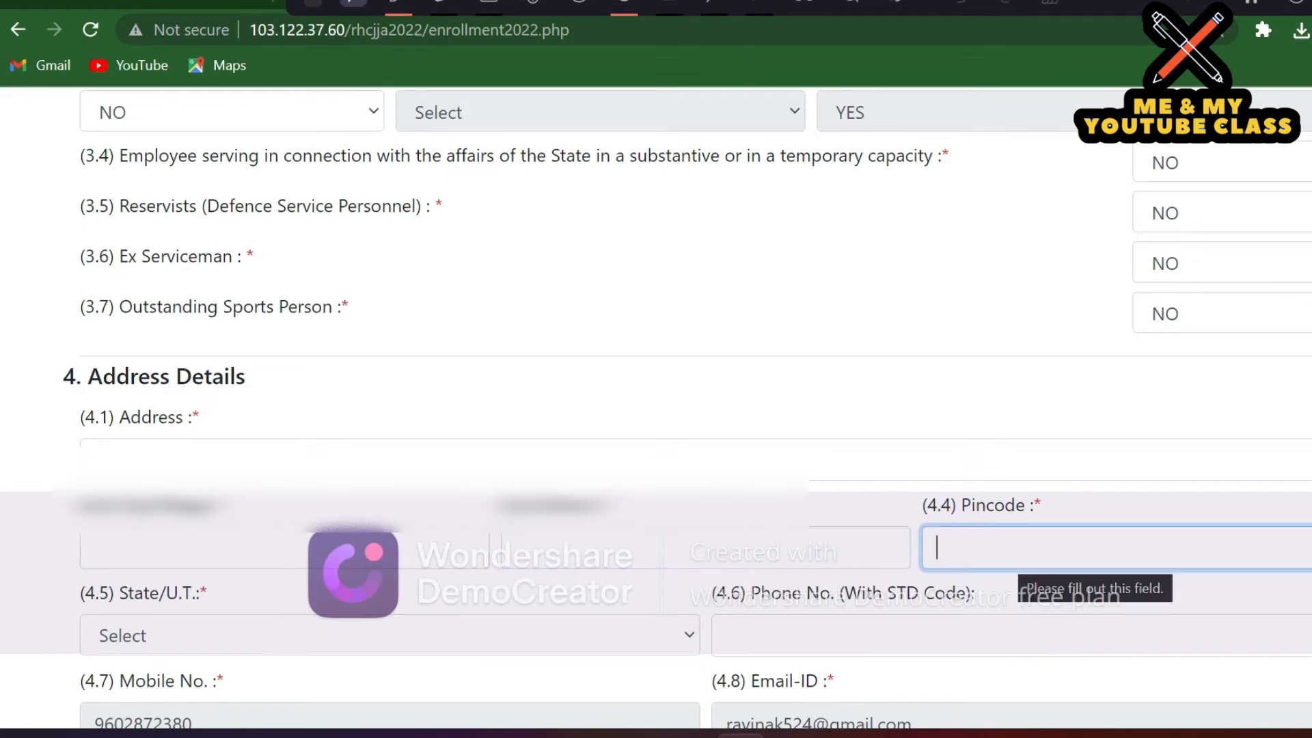
scroll(1011, 548, down, 3)
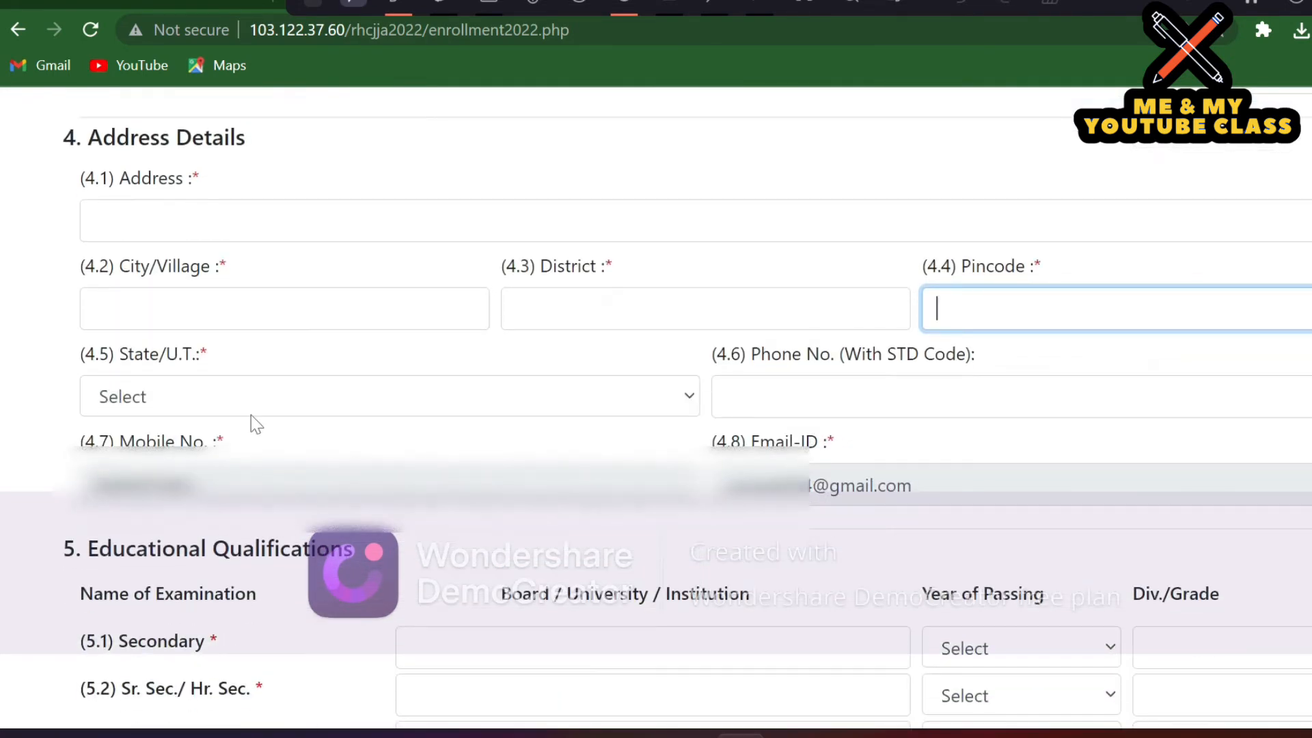
Step: Choose RAJASTHAN as the address State/U.T., moving on to the phone number
click(183, 397)
click(183, 398)
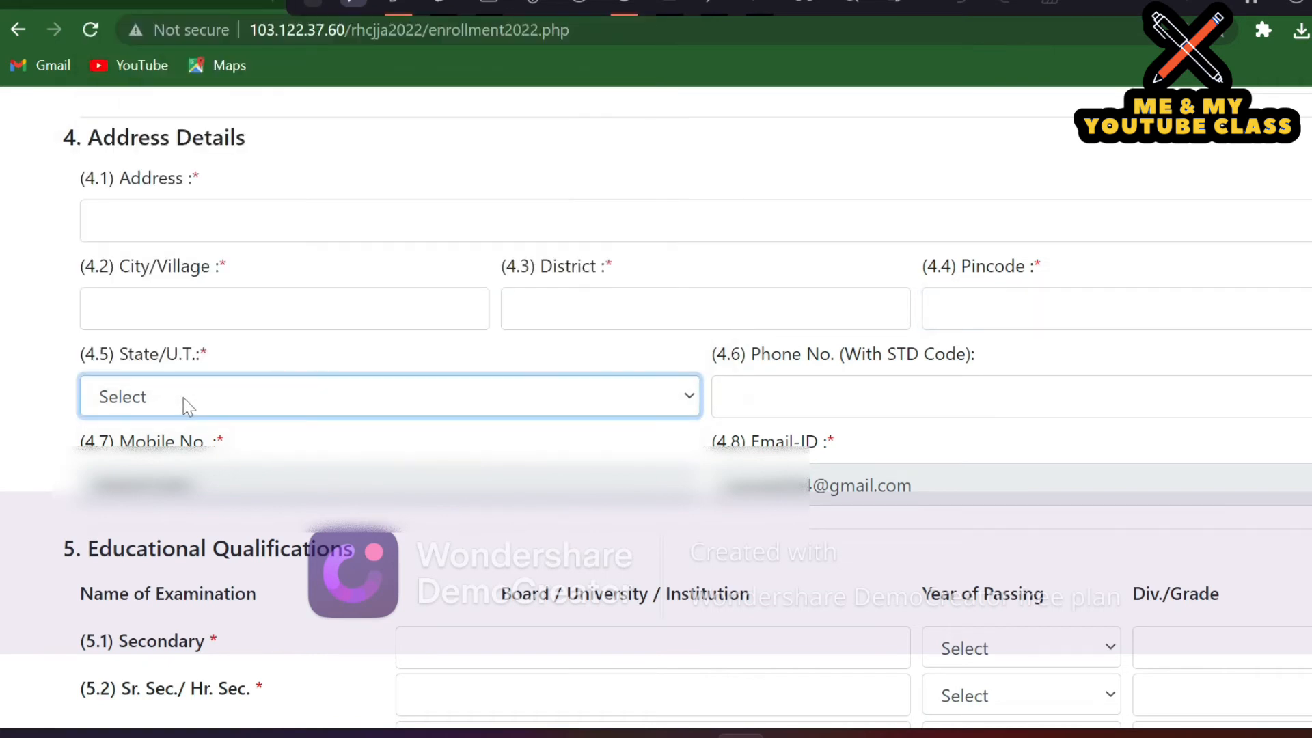
key(r)
key(Tab)
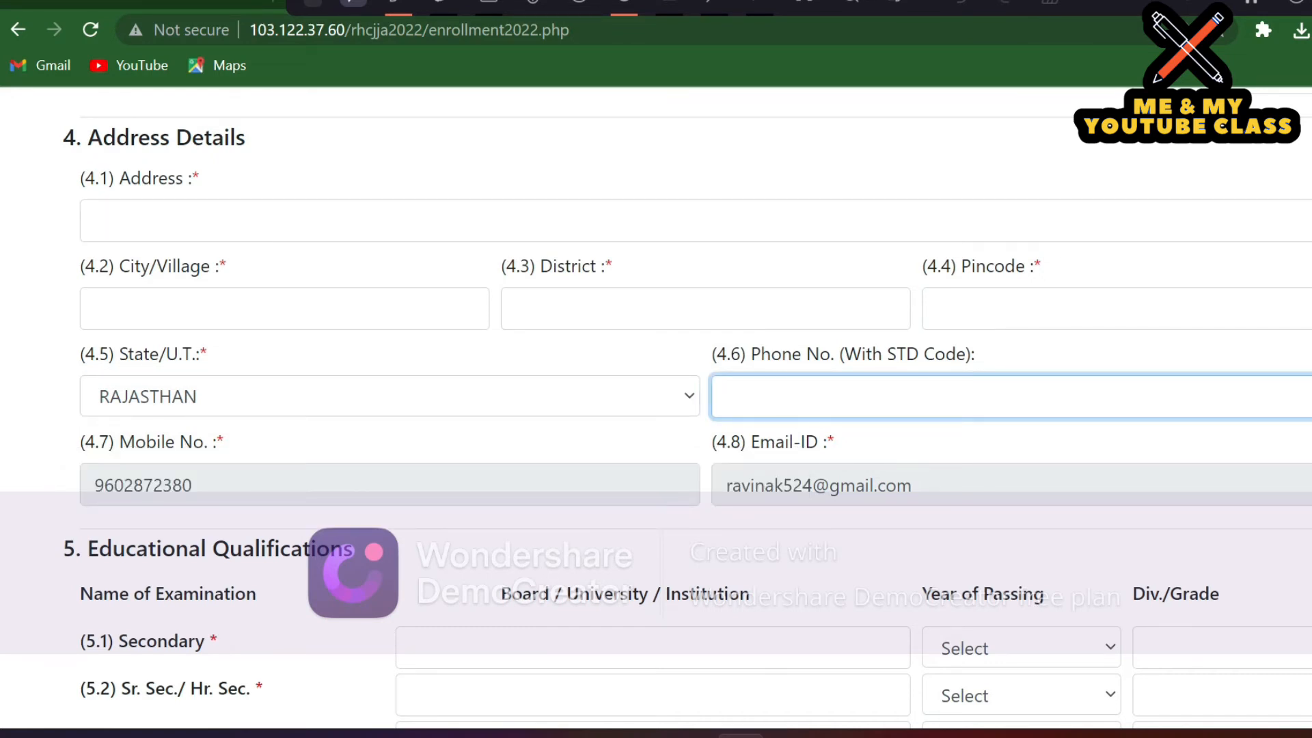
scroll(765, 416, down, 1)
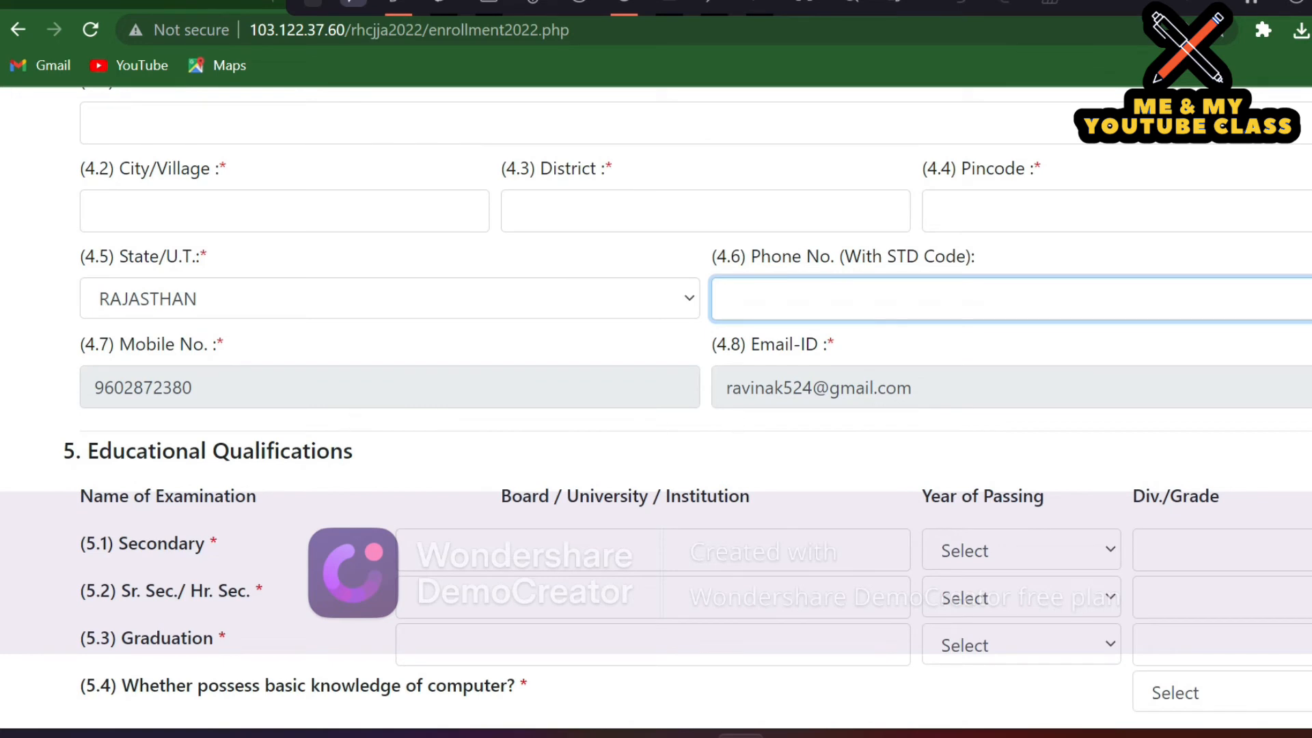
Step: Record Secondary as BSER AJMER, passed 2009, second division
scroll(825, 444, down, 2)
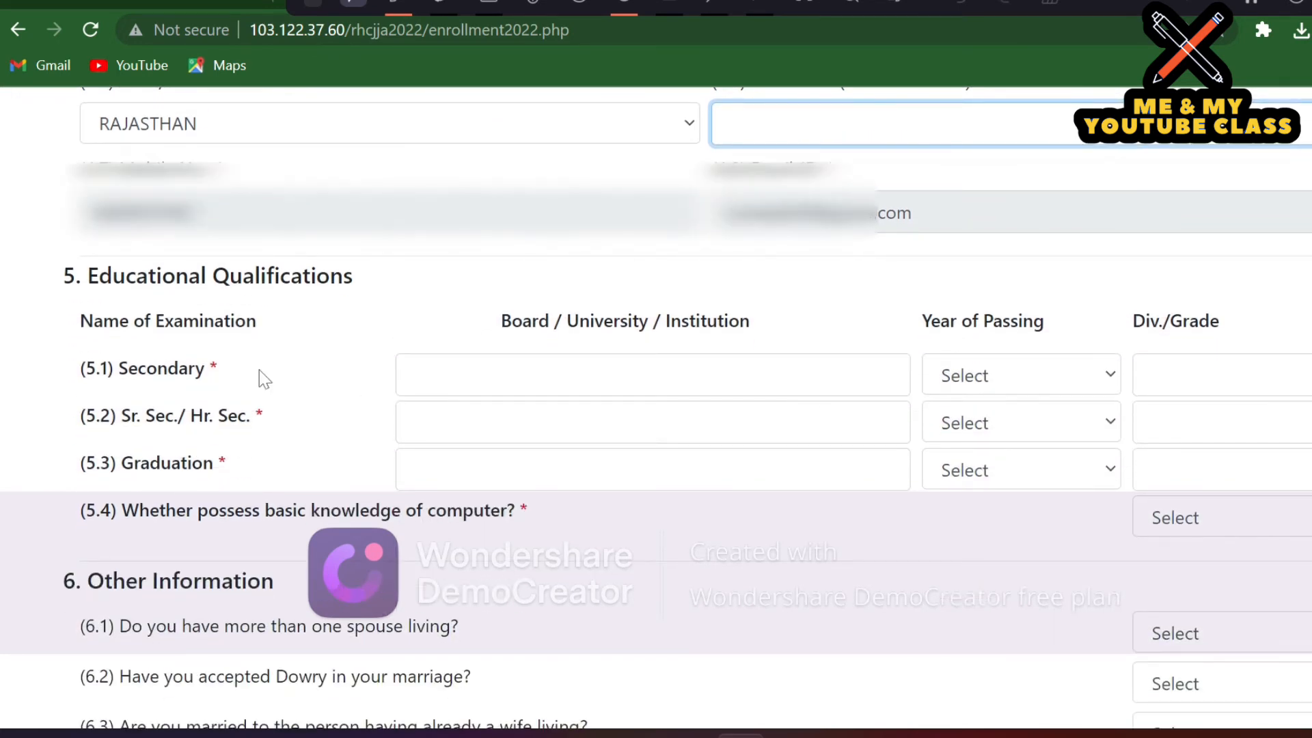
click(486, 384)
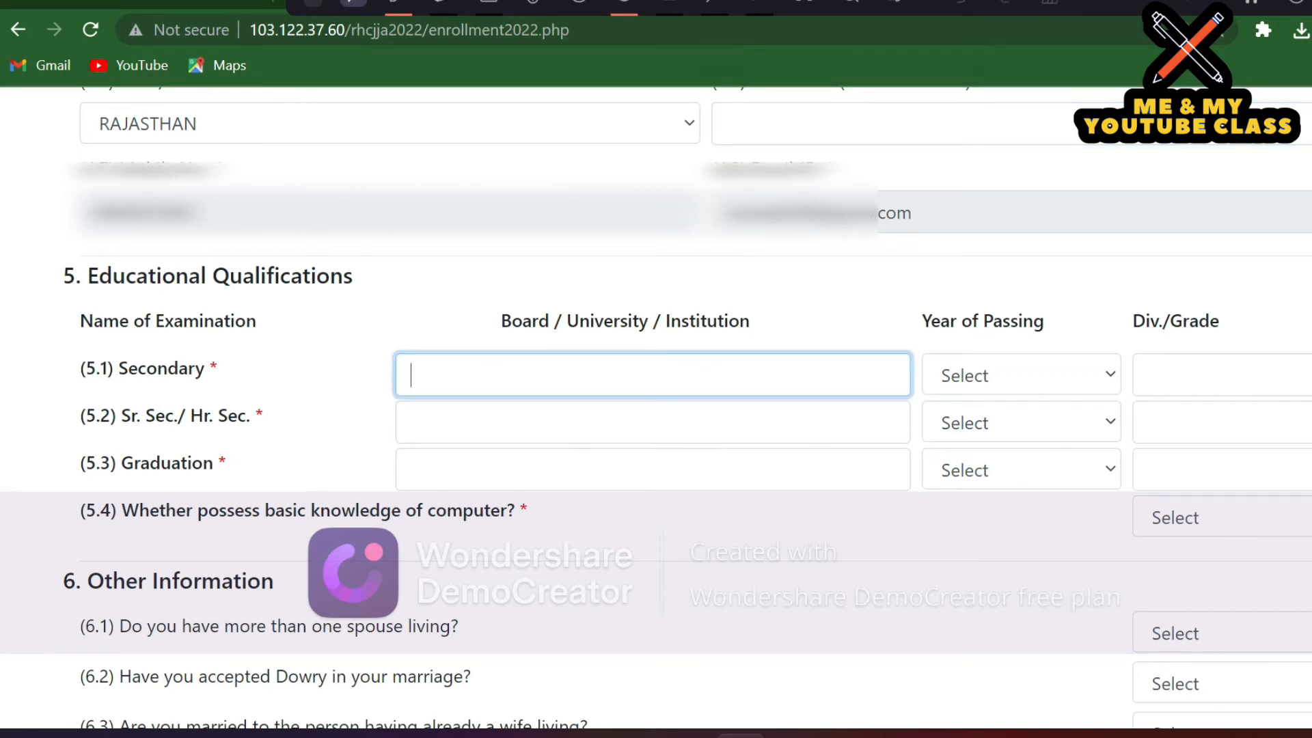
text(BSER)
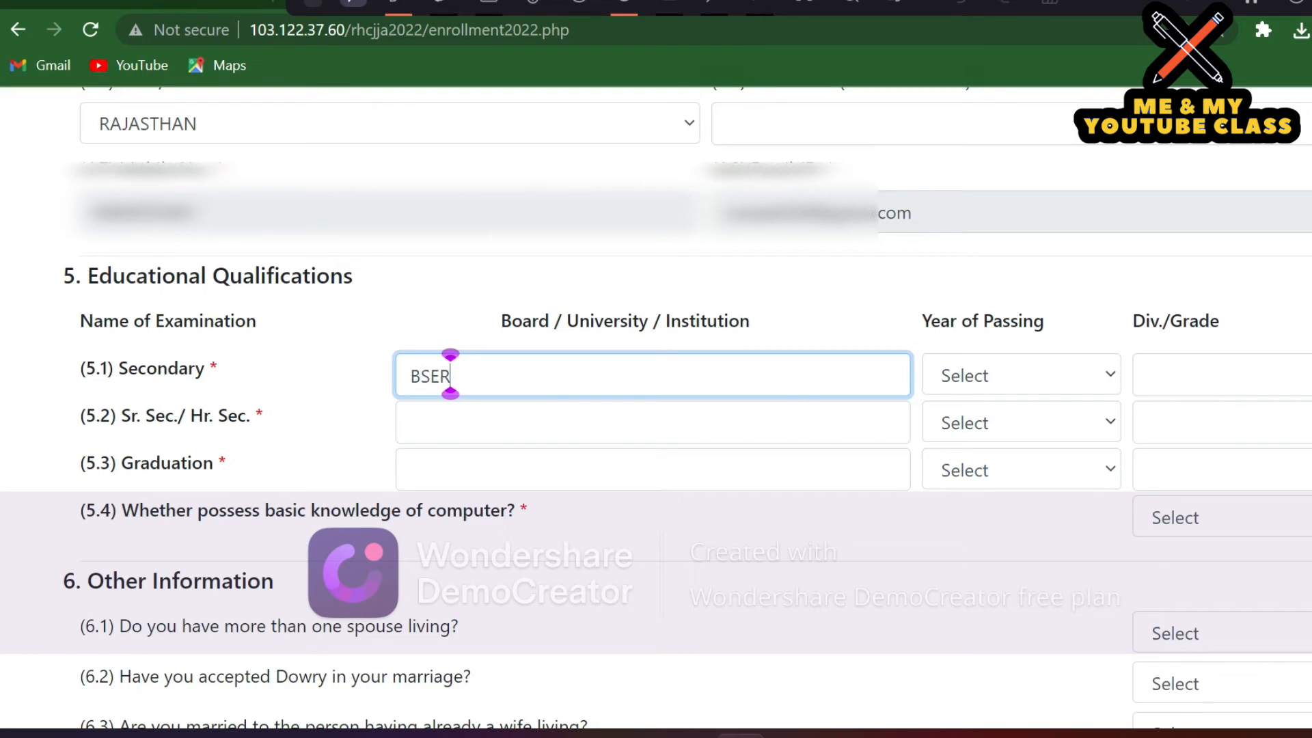
text( AJMER)
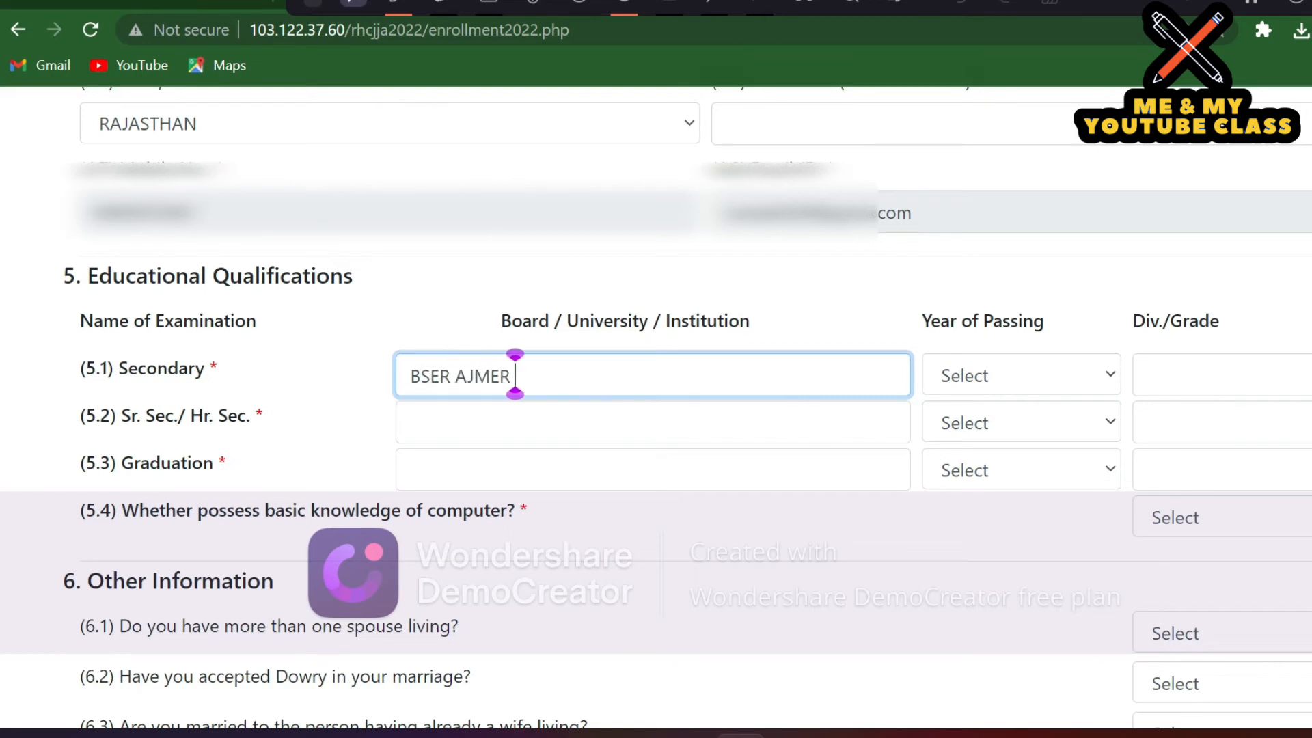
click(969, 383)
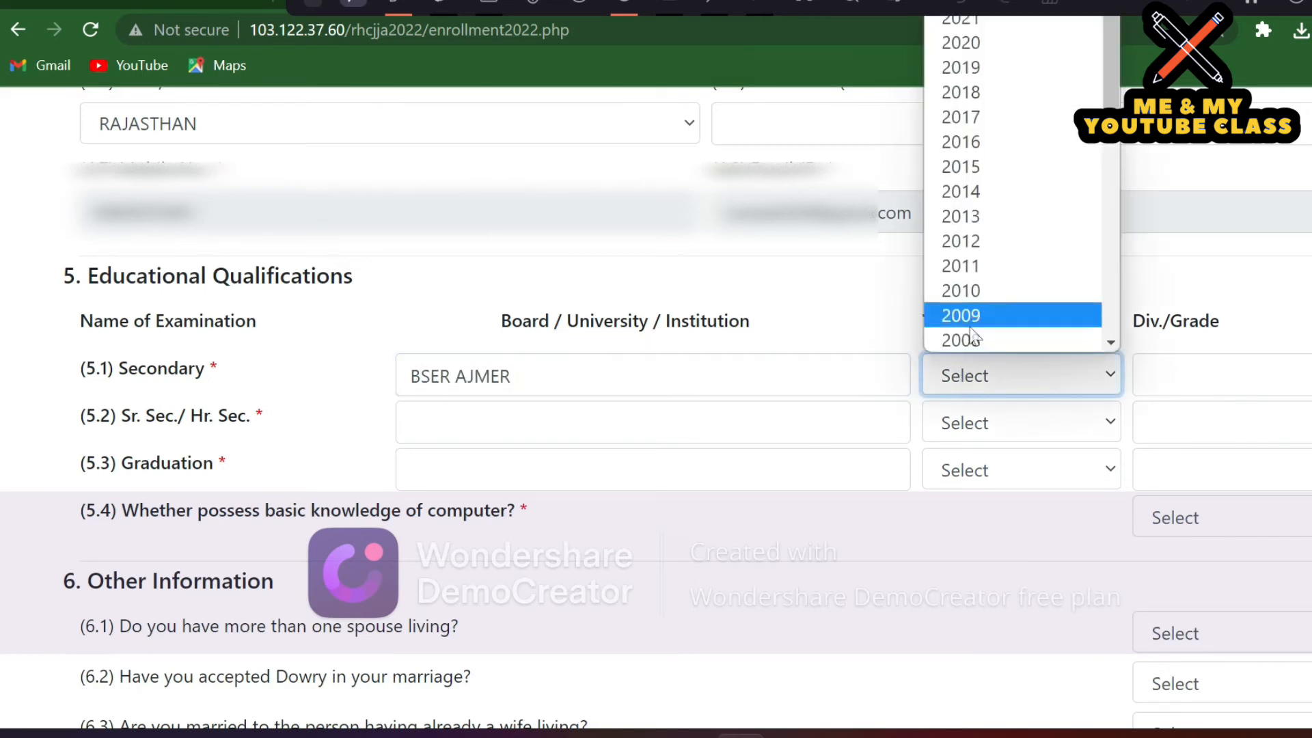
scroll(973, 328, down, 1)
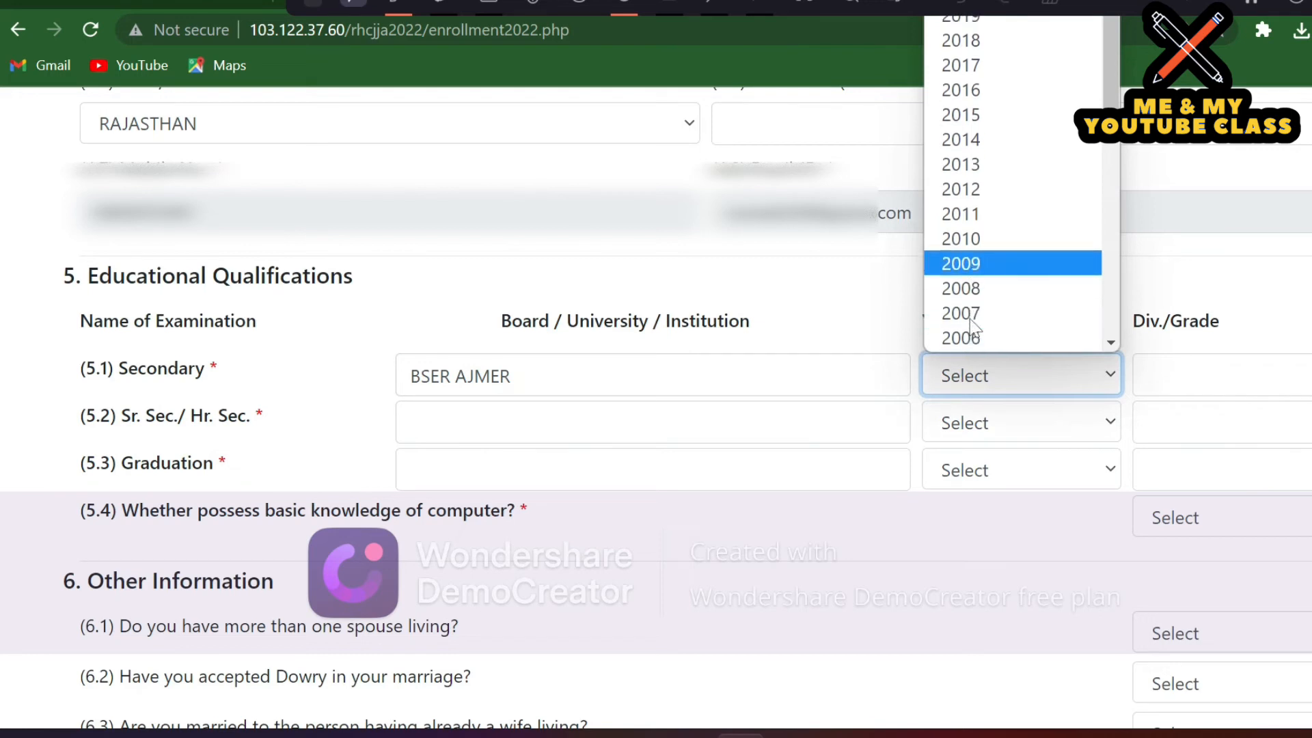
scroll(973, 328, up, 1)
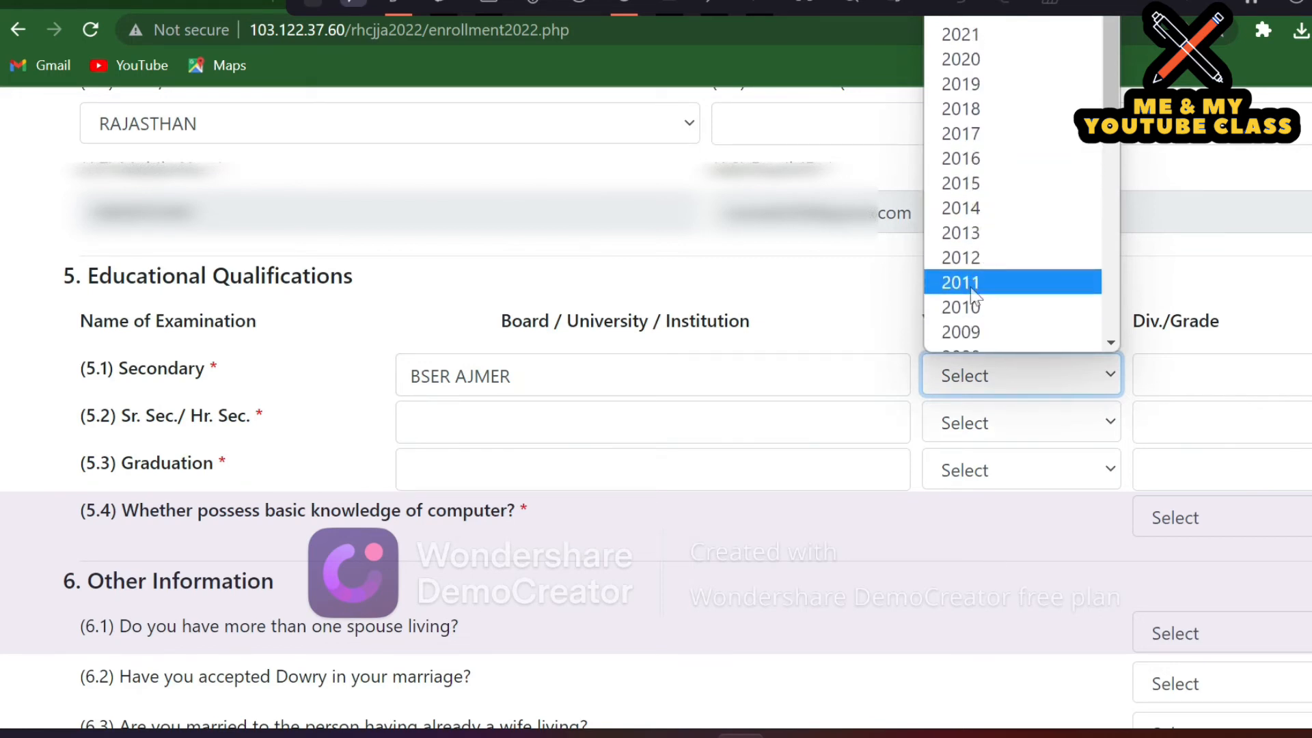
click(975, 333)
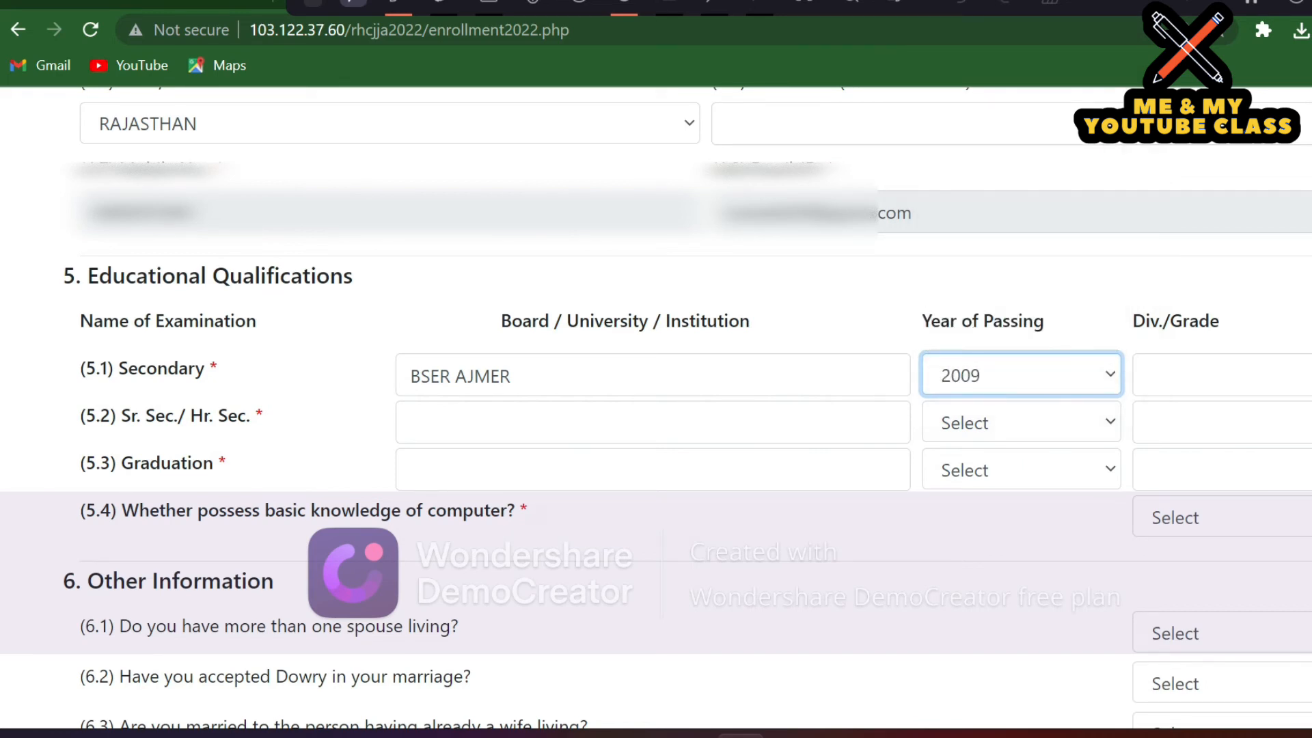
click(1222, 375)
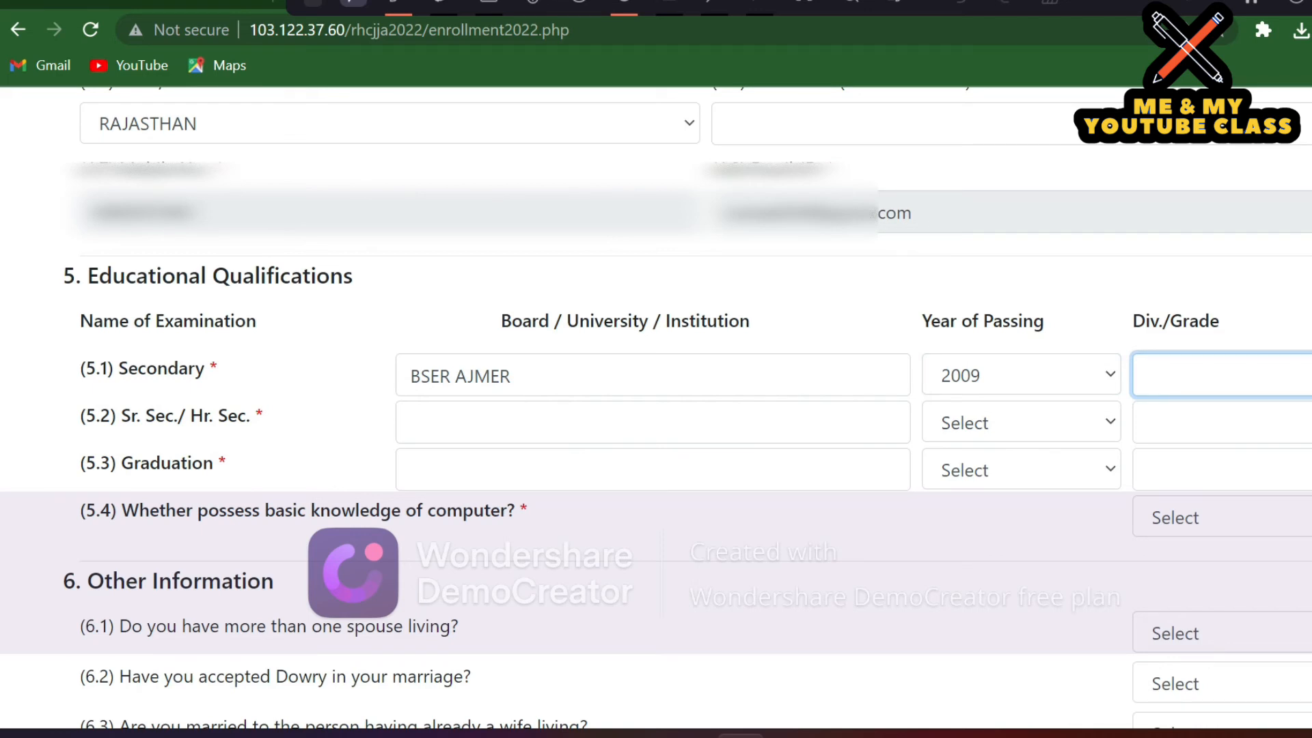
text(second)
Step: Record Sr. Sec. as BSER AJMER, passed 2011, first division
click(477, 419)
text(B)
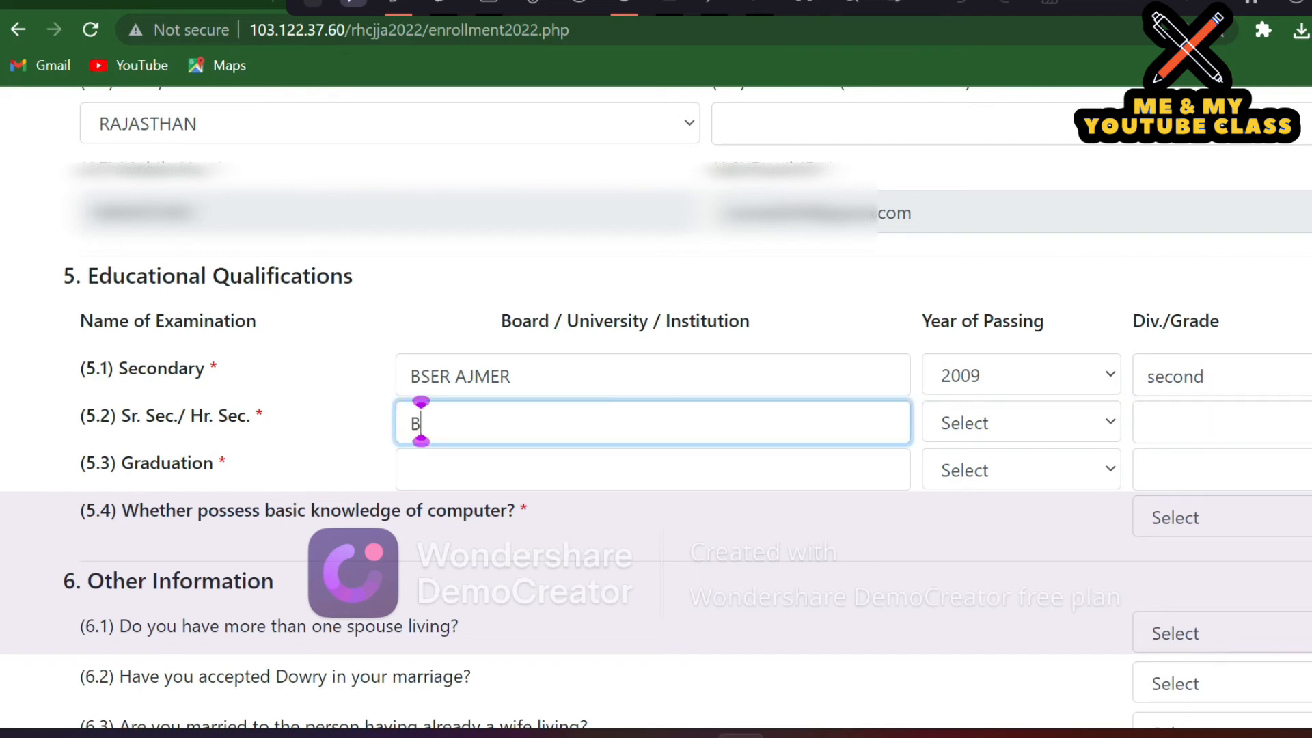
text(SER AJ)
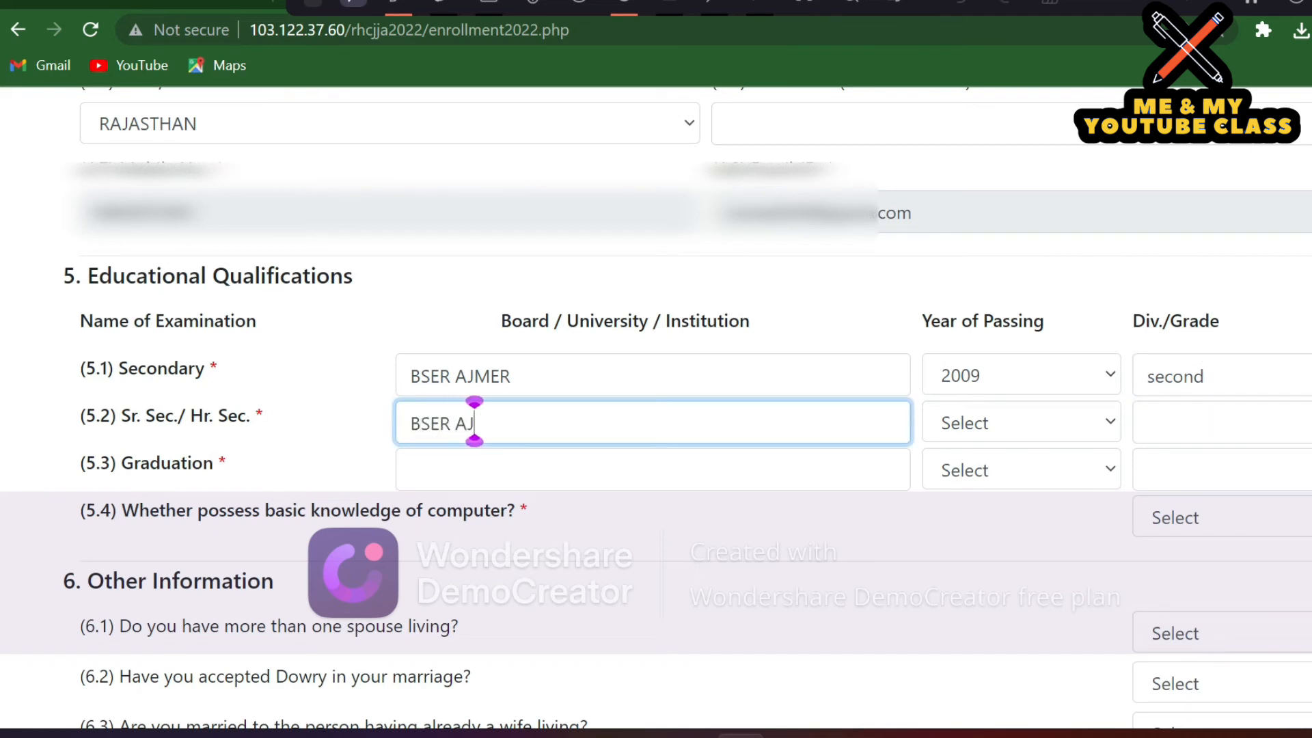
text(MER)
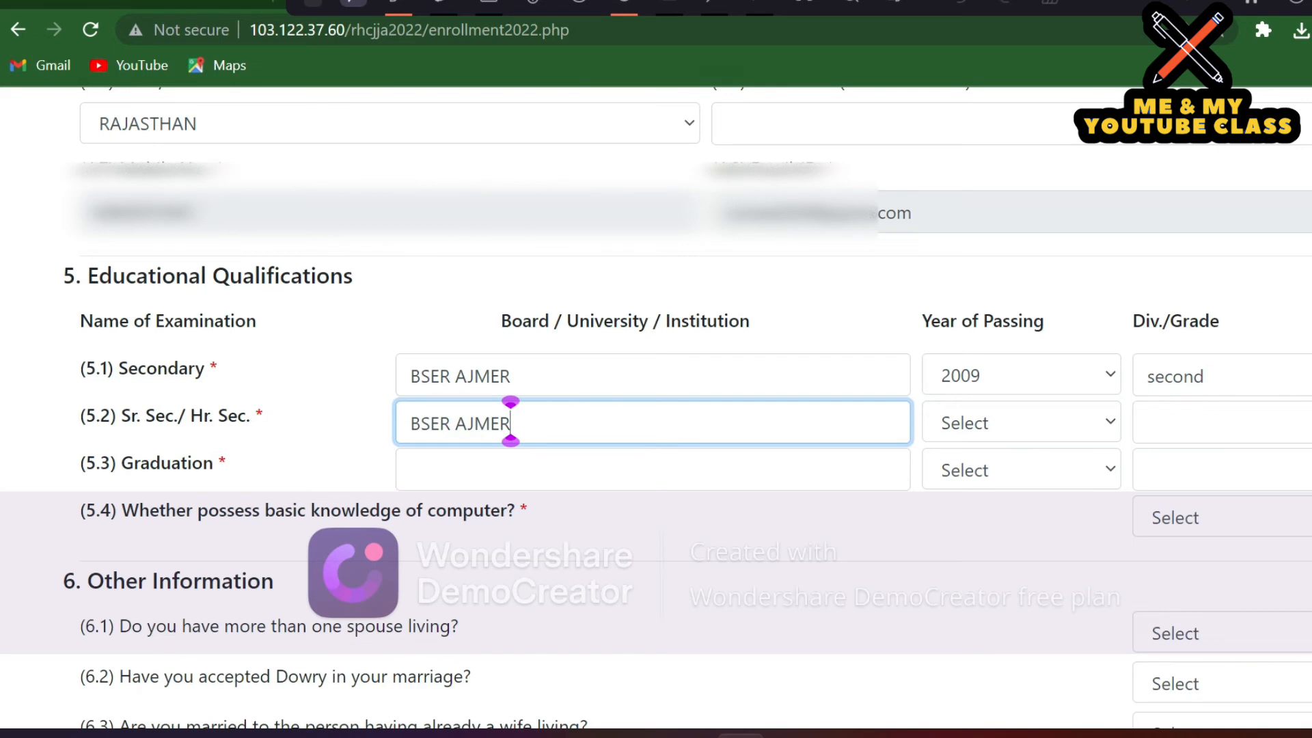
click(987, 425)
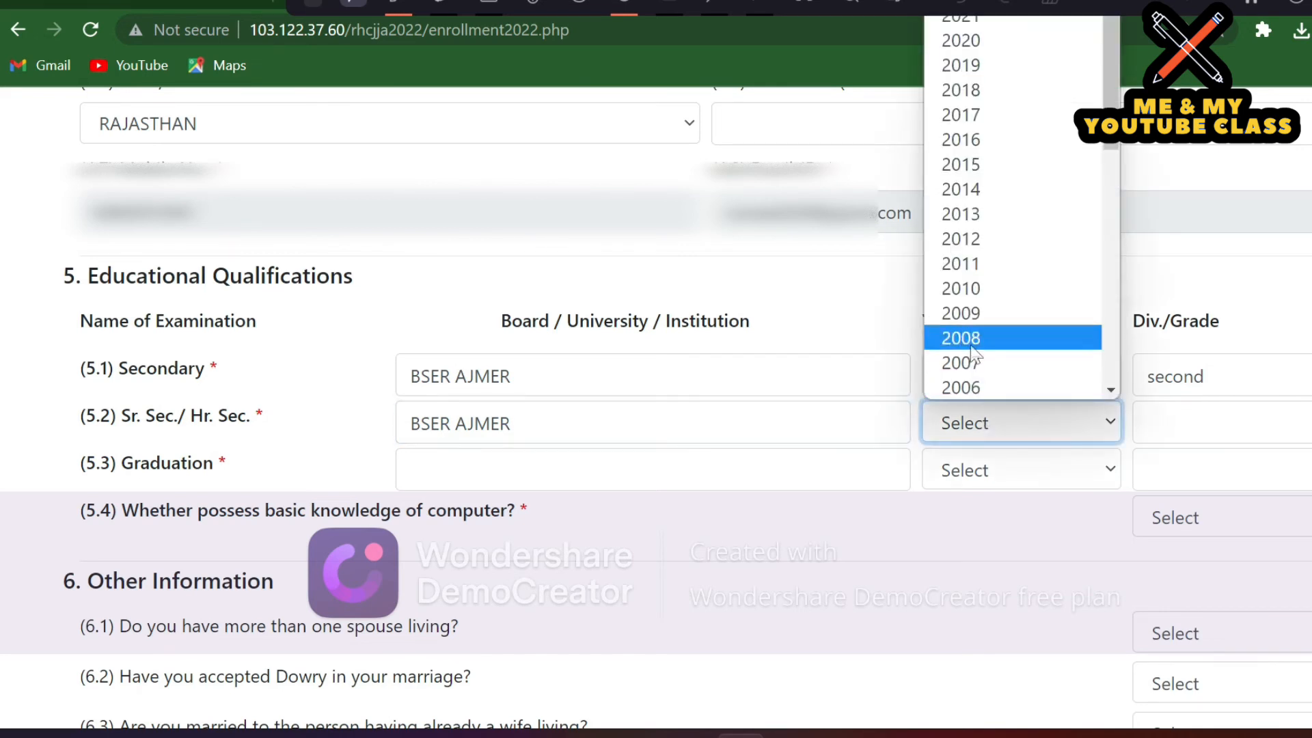
click(974, 266)
click(1151, 424)
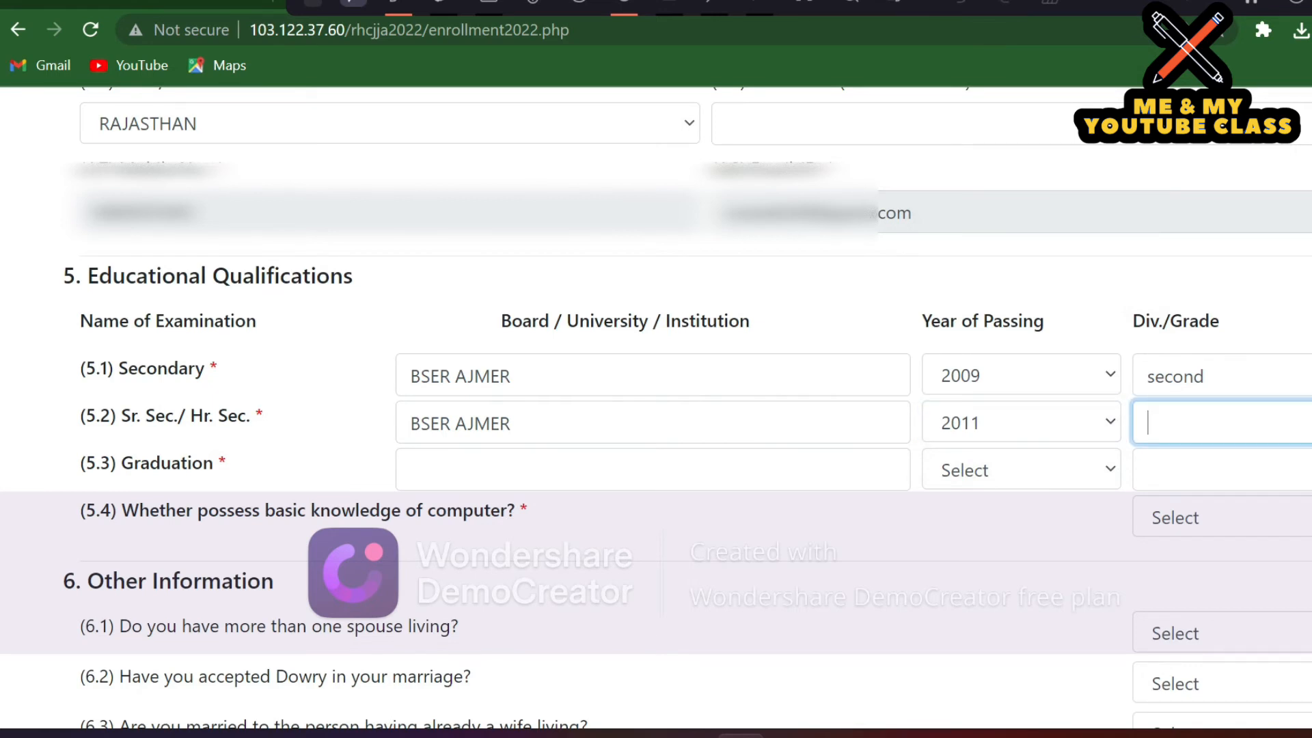
text(first)
Step: Record Graduation as JNVU JODHPUR, passed 2014, second division
click(693, 458)
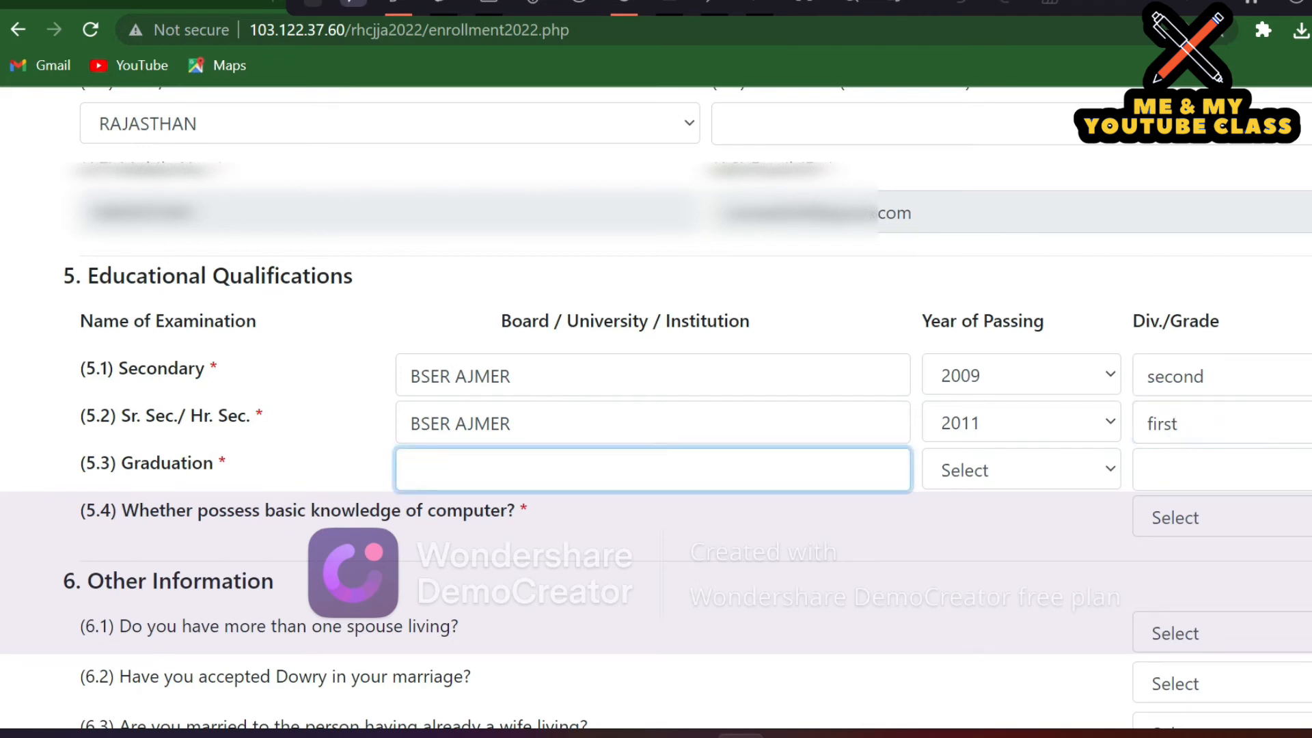
text(JNVU JODHPUR)
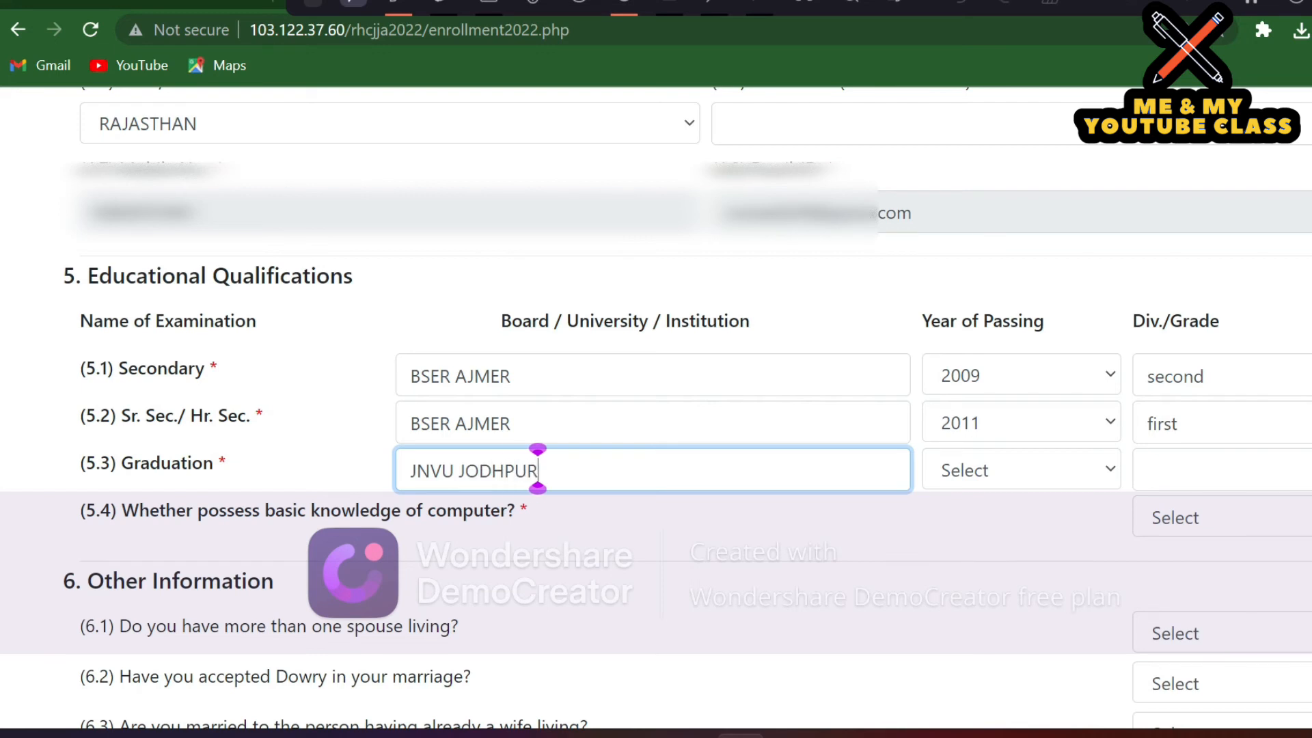
click(932, 474)
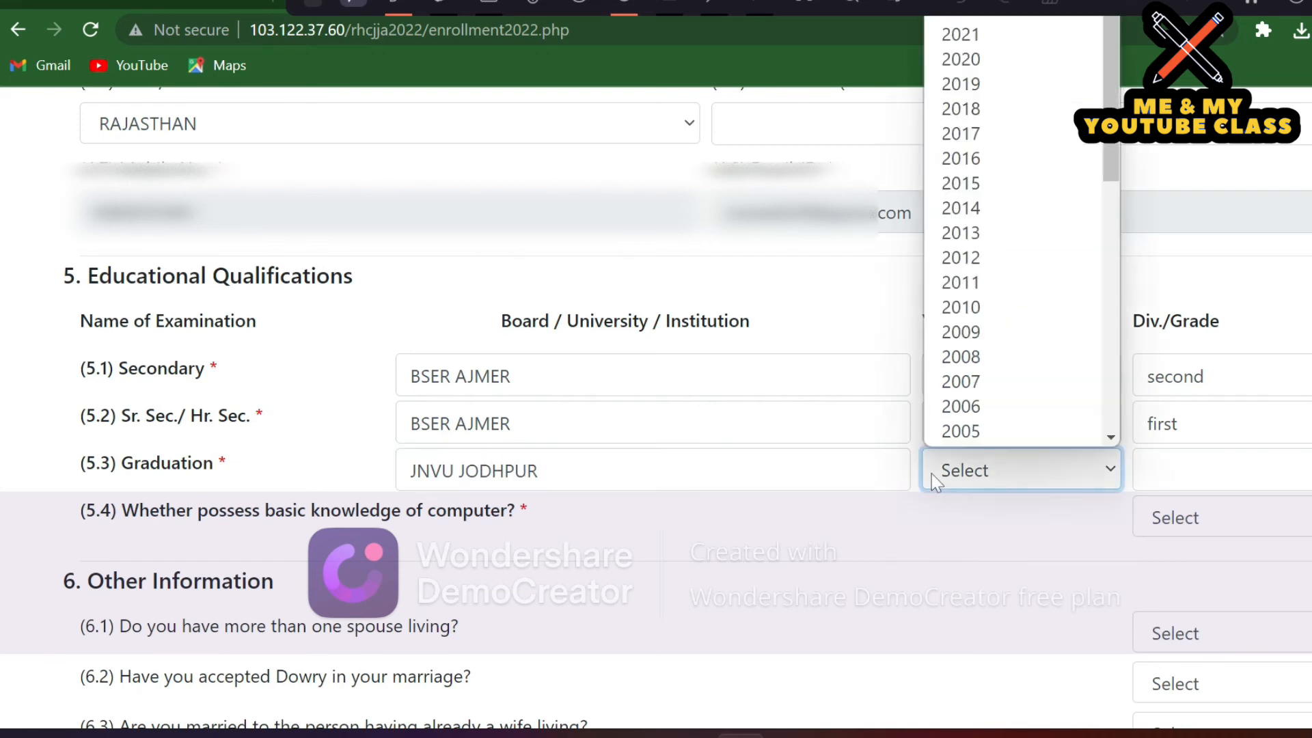
click(969, 210)
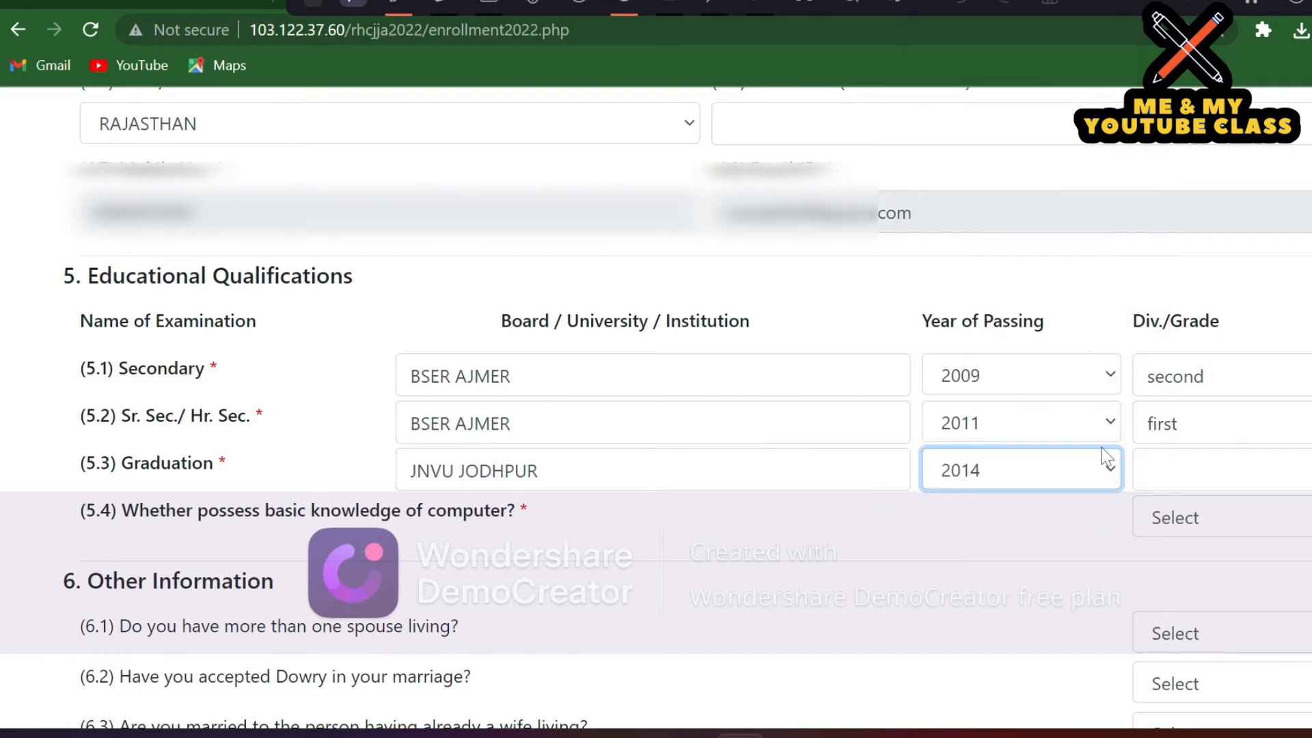
click(1150, 470)
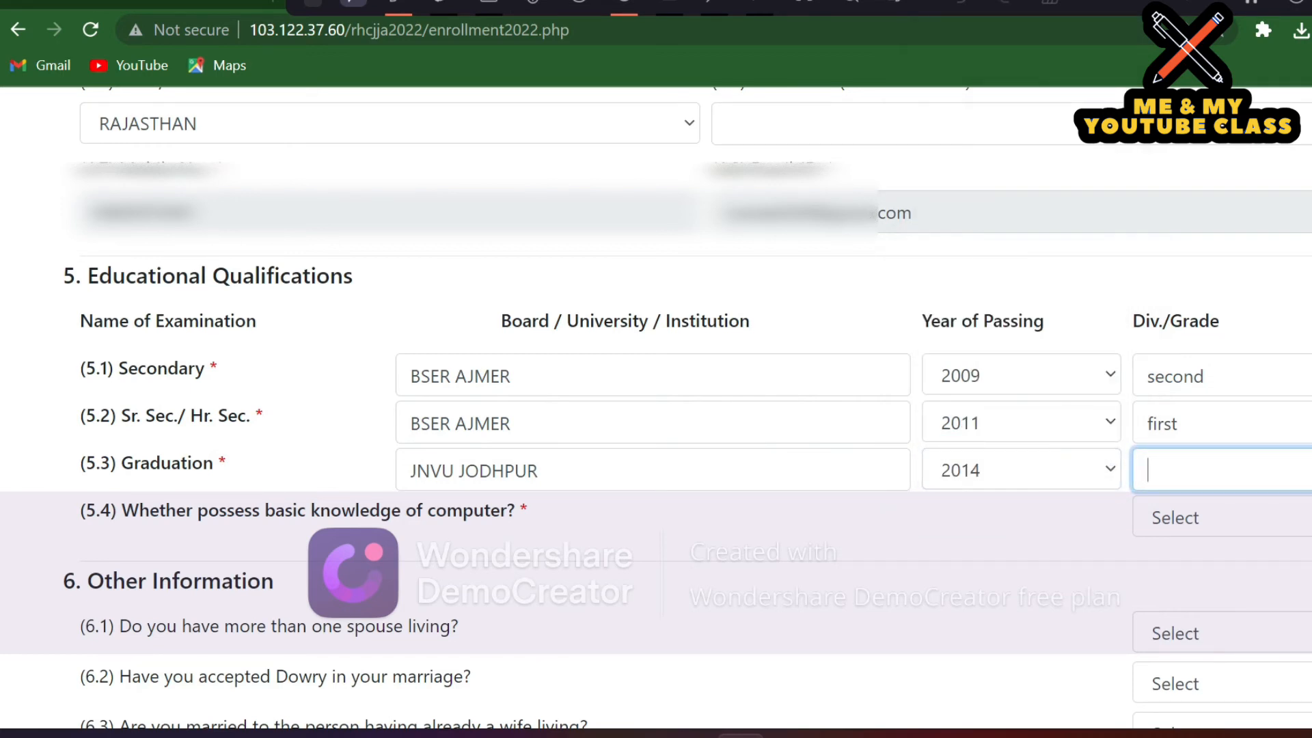
text(secon)
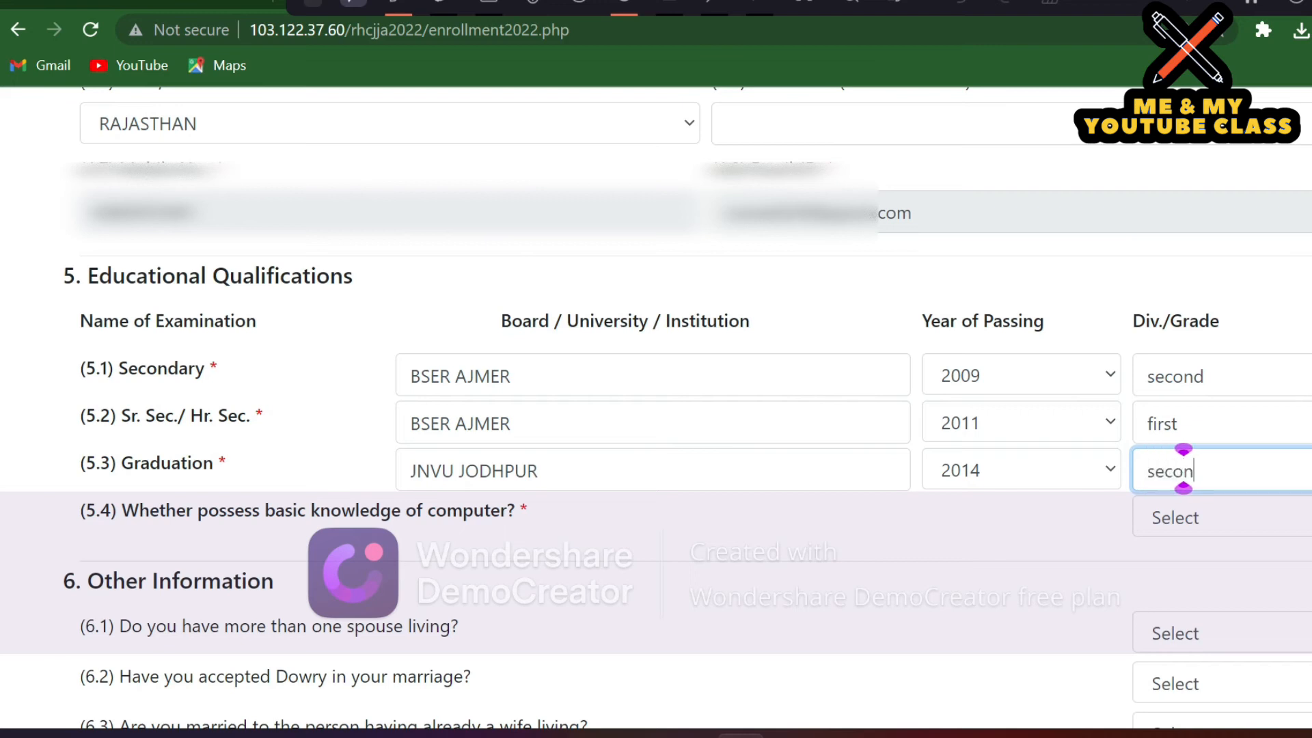
text(d)
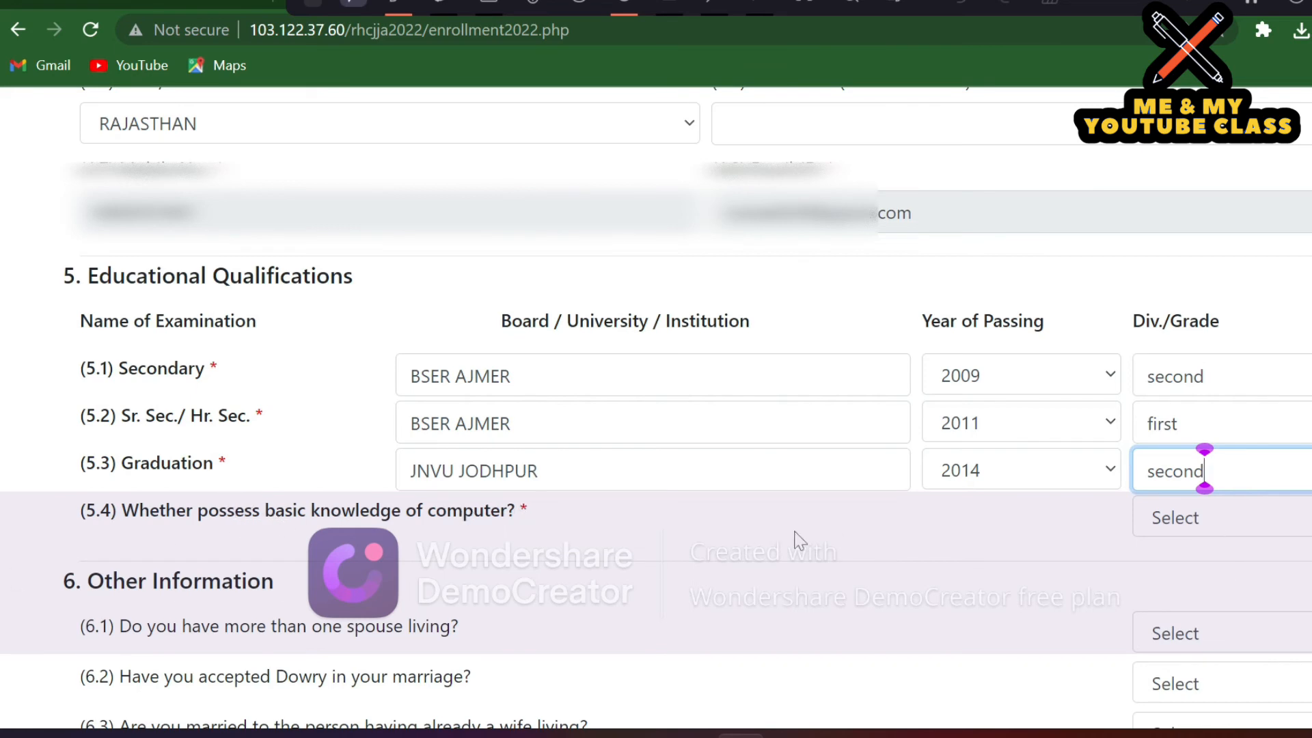
Step: Answer YES to basic computer knowledge and NO to question 6.1 on multiple spouses
click(1181, 523)
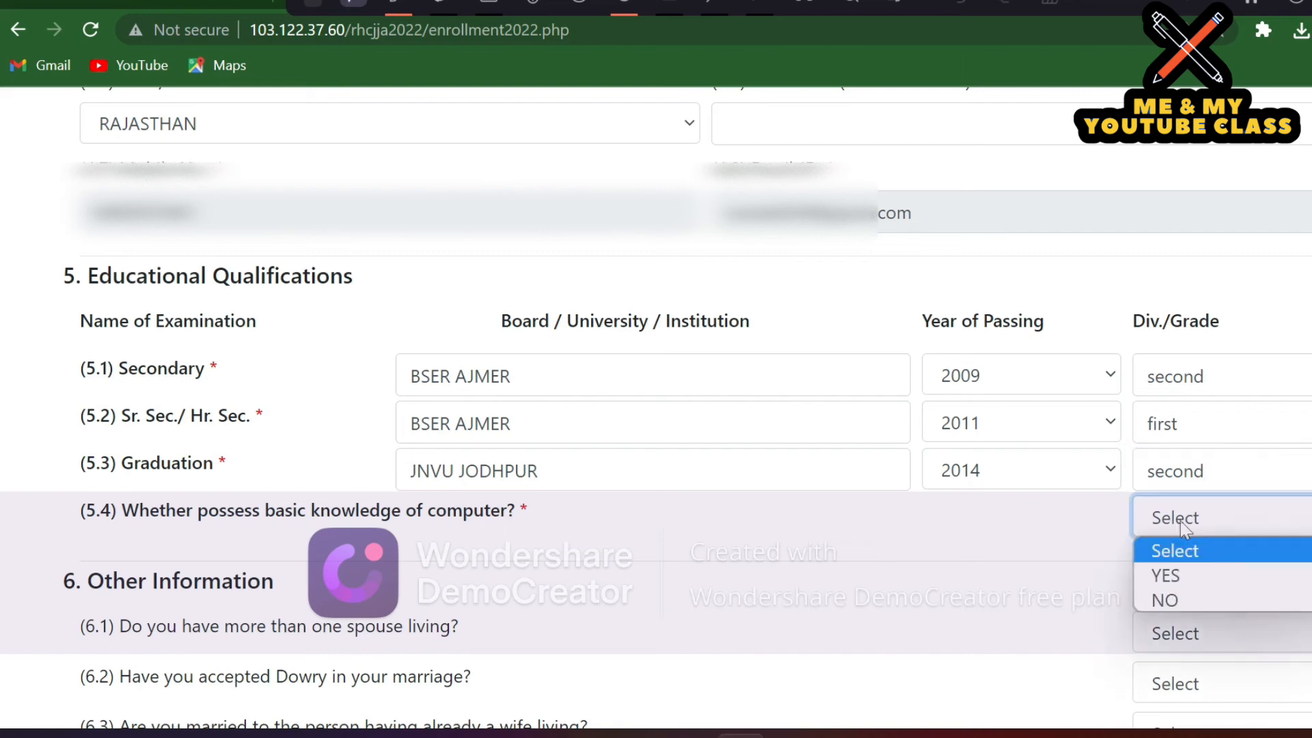
click(1169, 575)
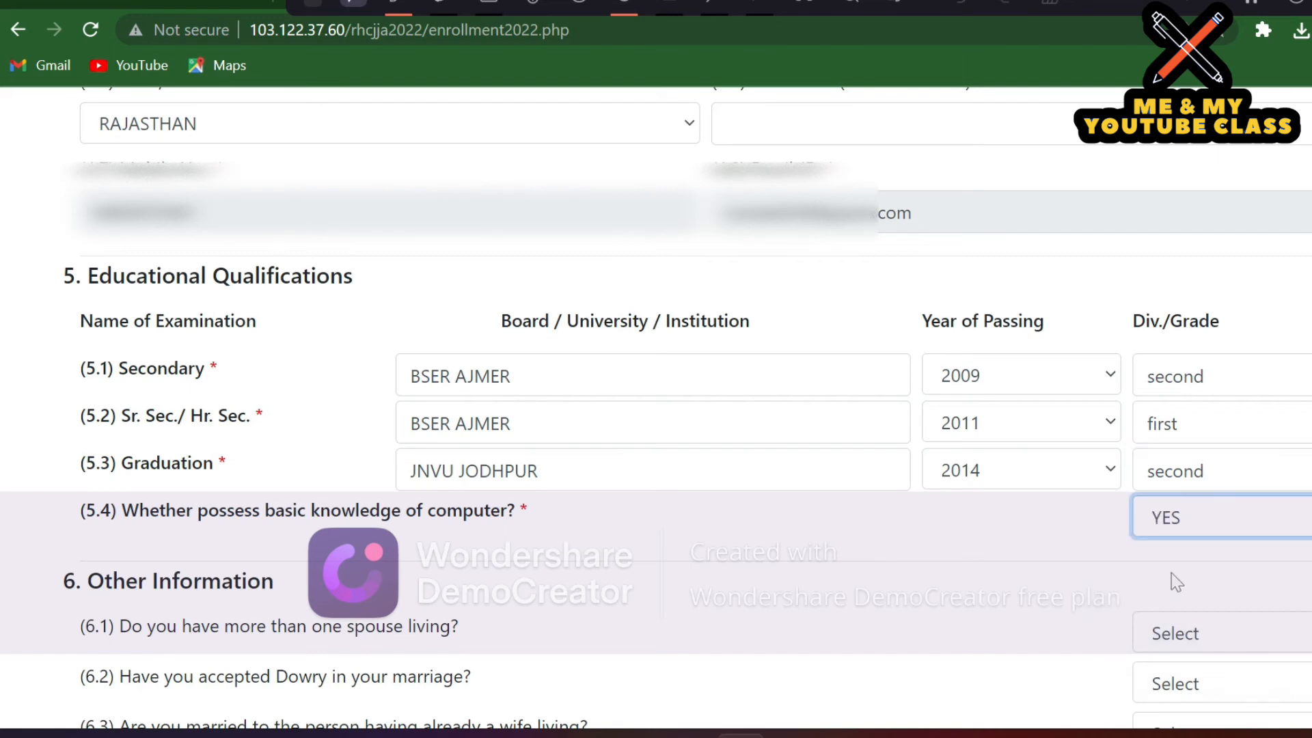
scroll(740, 515, down, 2)
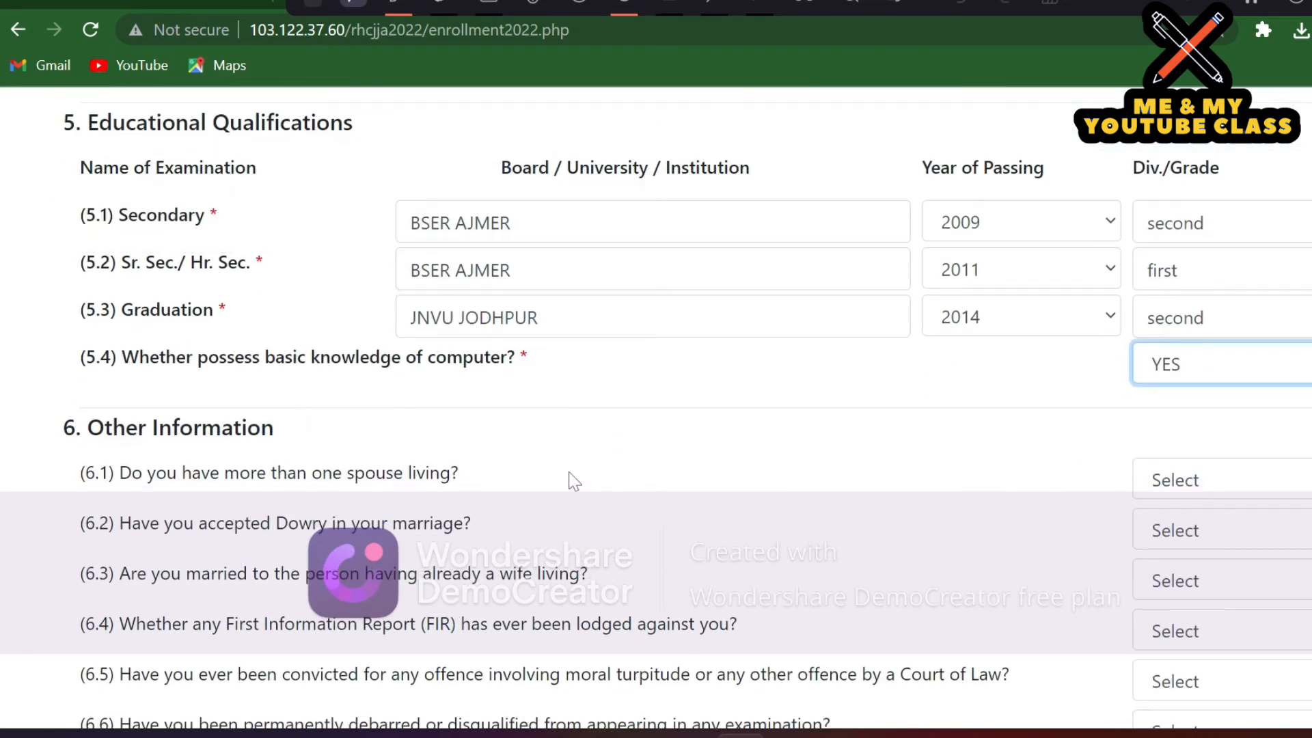
click(1166, 483)
click(1166, 554)
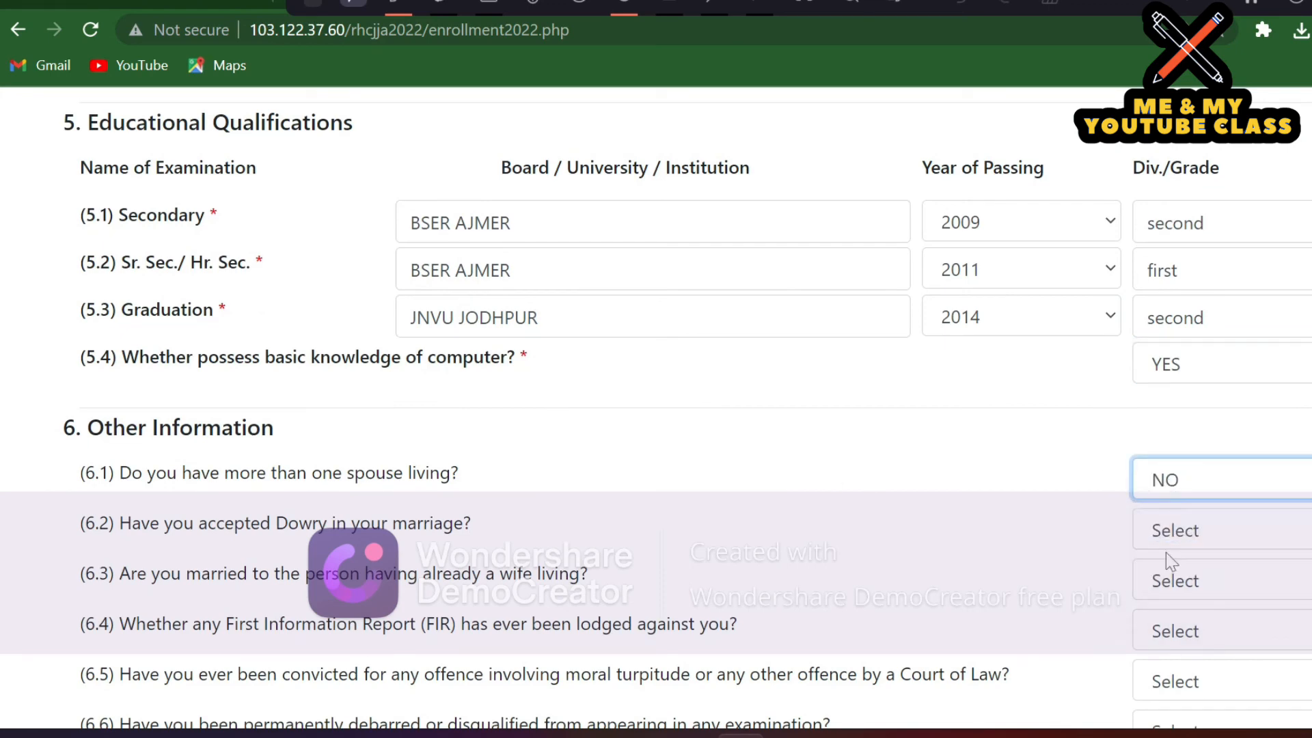
scroll(731, 448, down, 3)
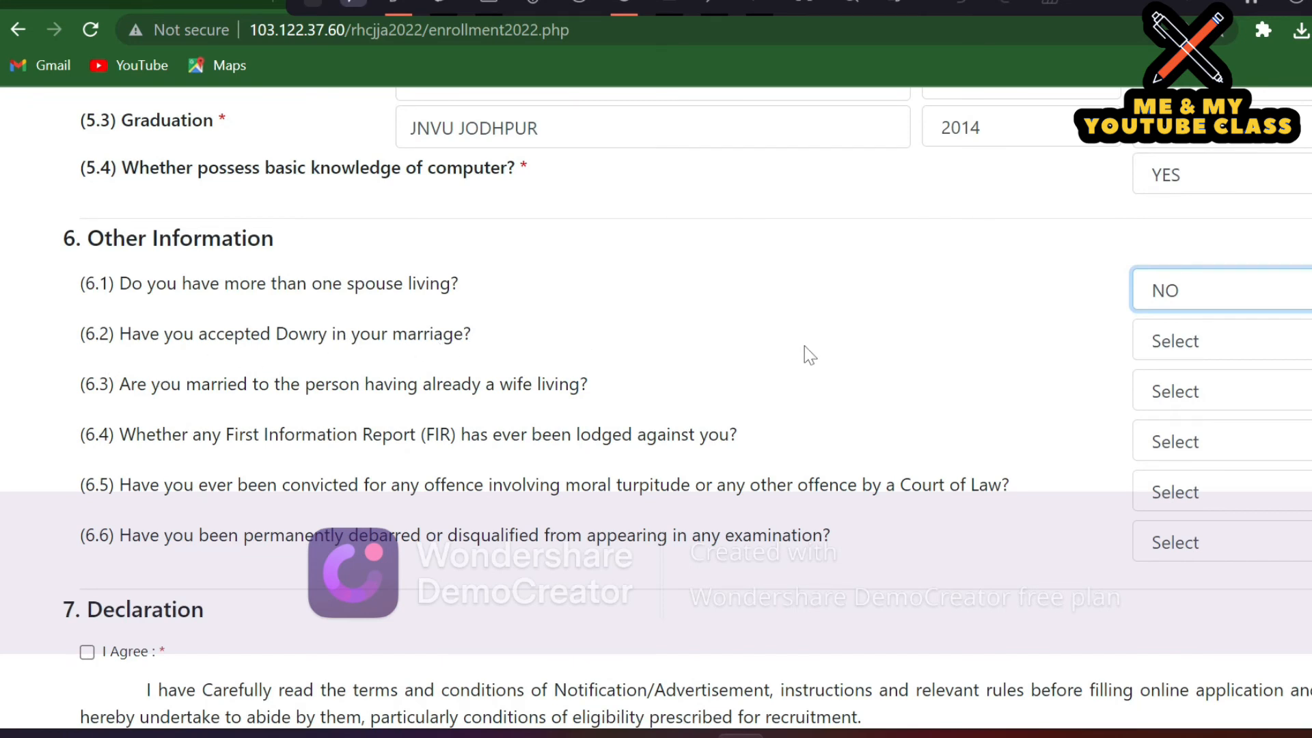
Step: Answer NO to questions 6.2 through 6.6 on dowry, FIR, conviction and debarment
click(1227, 335)
click(1206, 422)
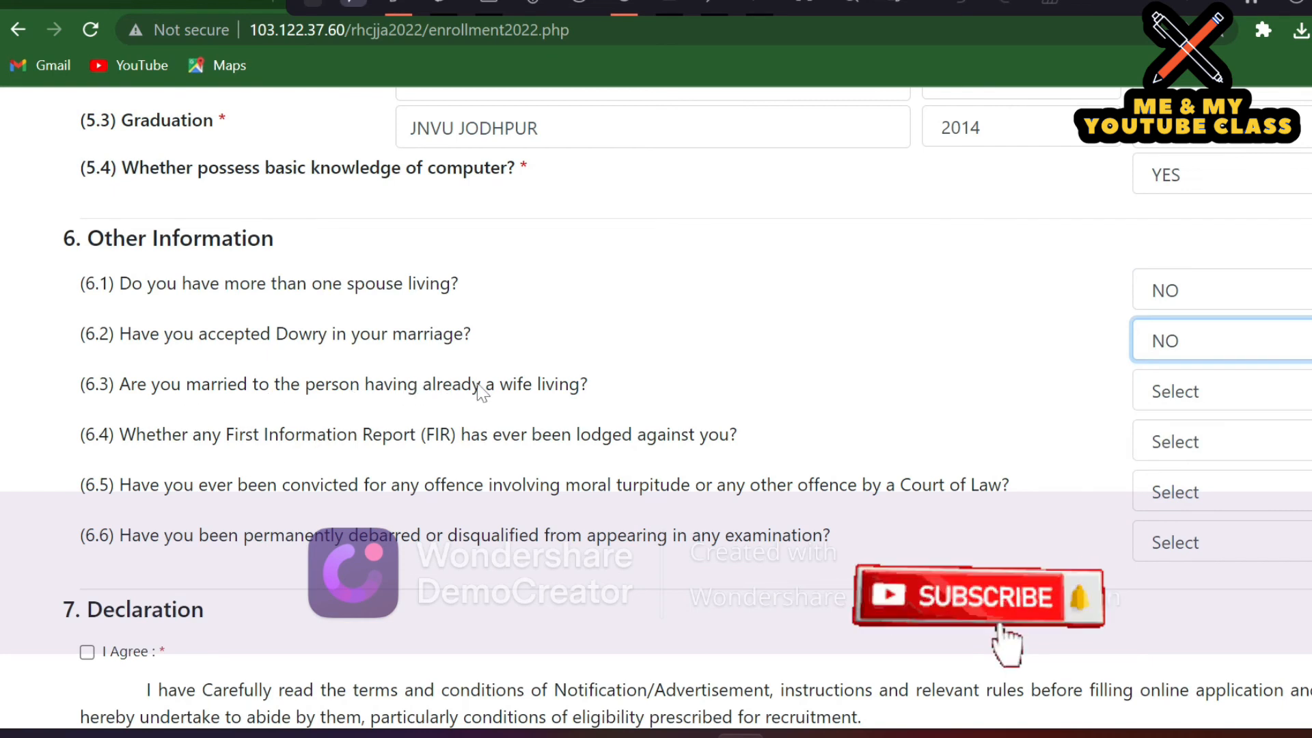
click(1169, 404)
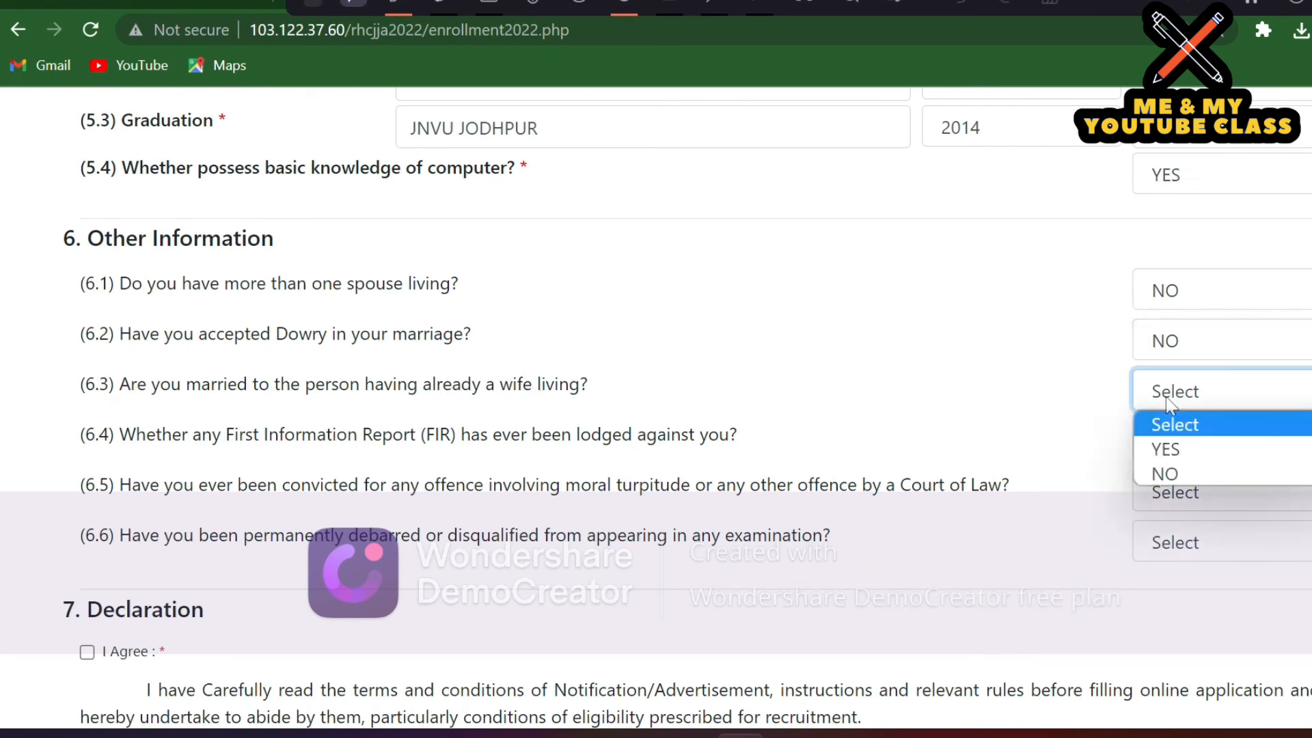
click(1166, 468)
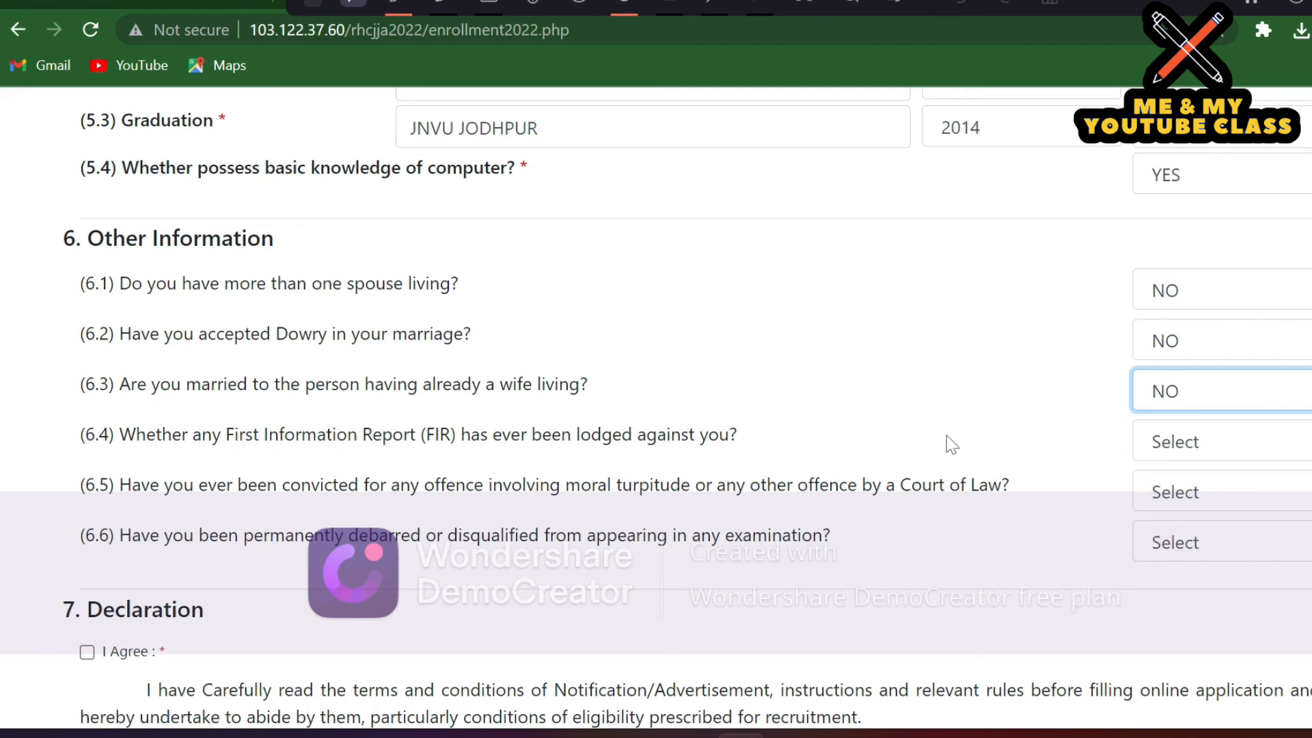
click(1165, 442)
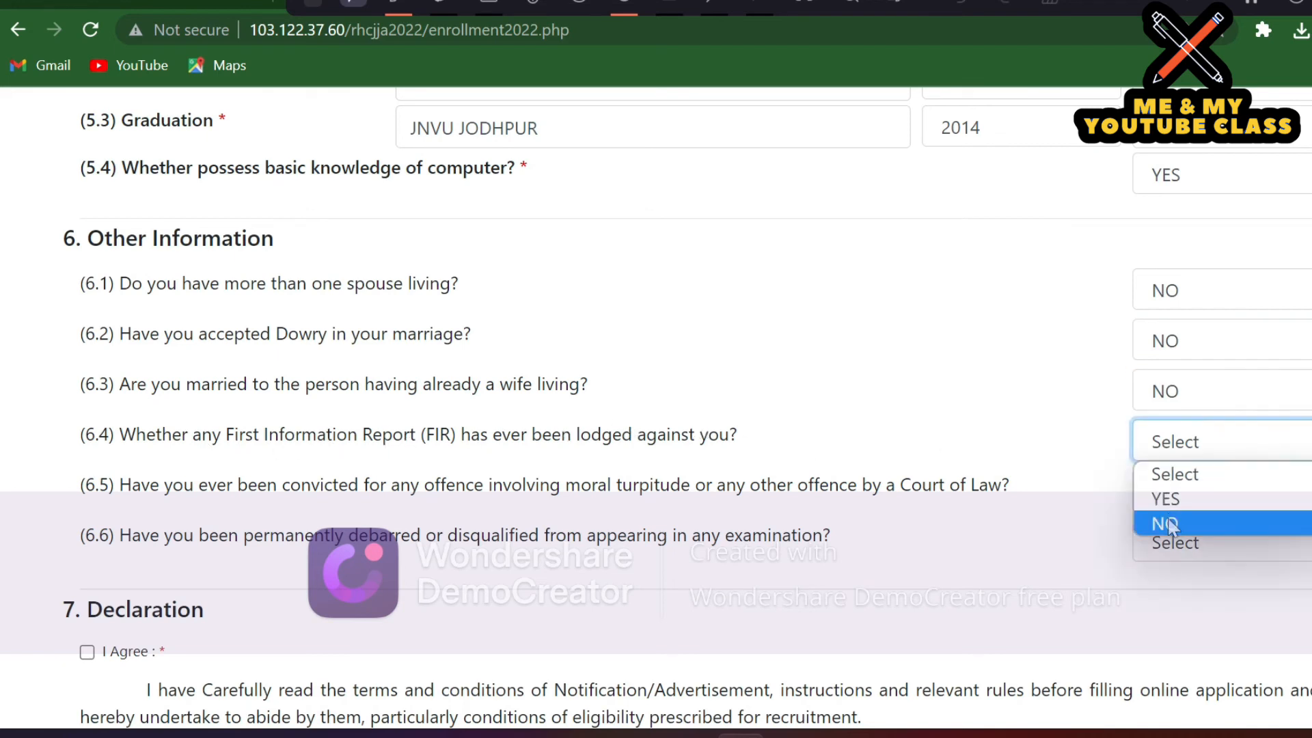
click(1169, 521)
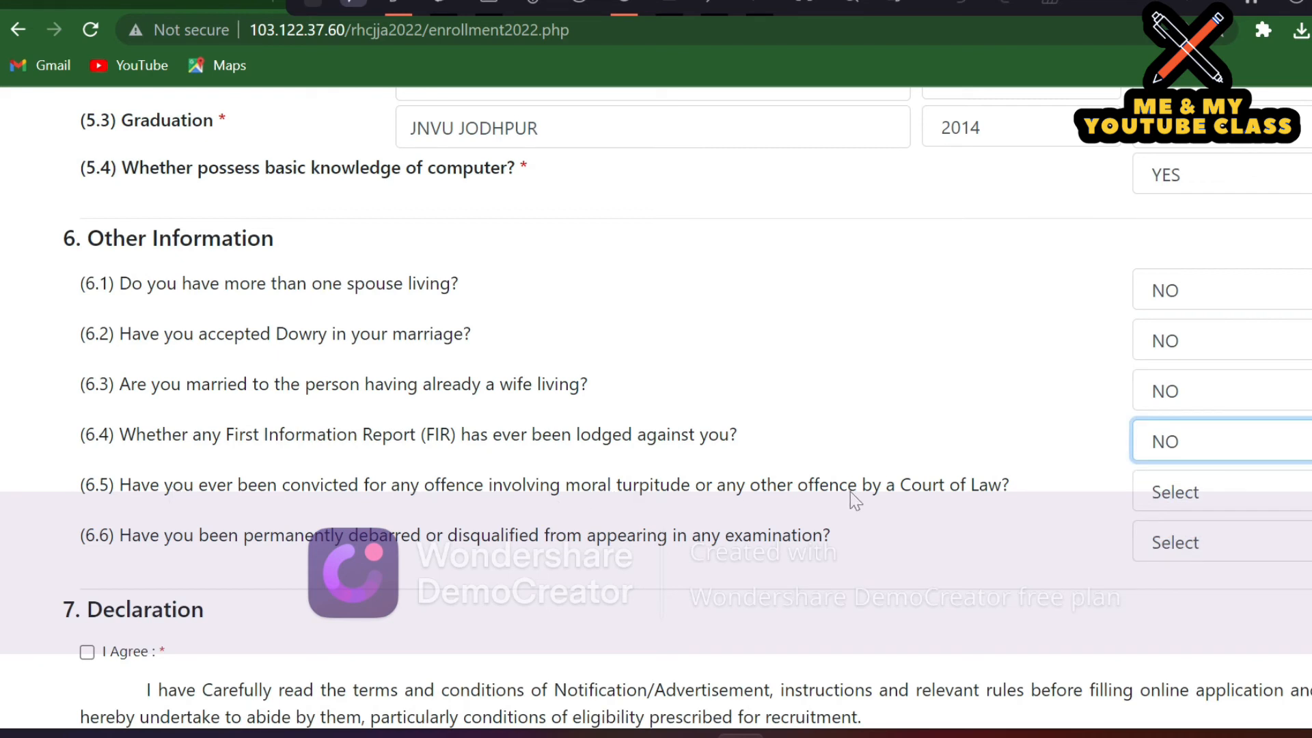
click(1149, 492)
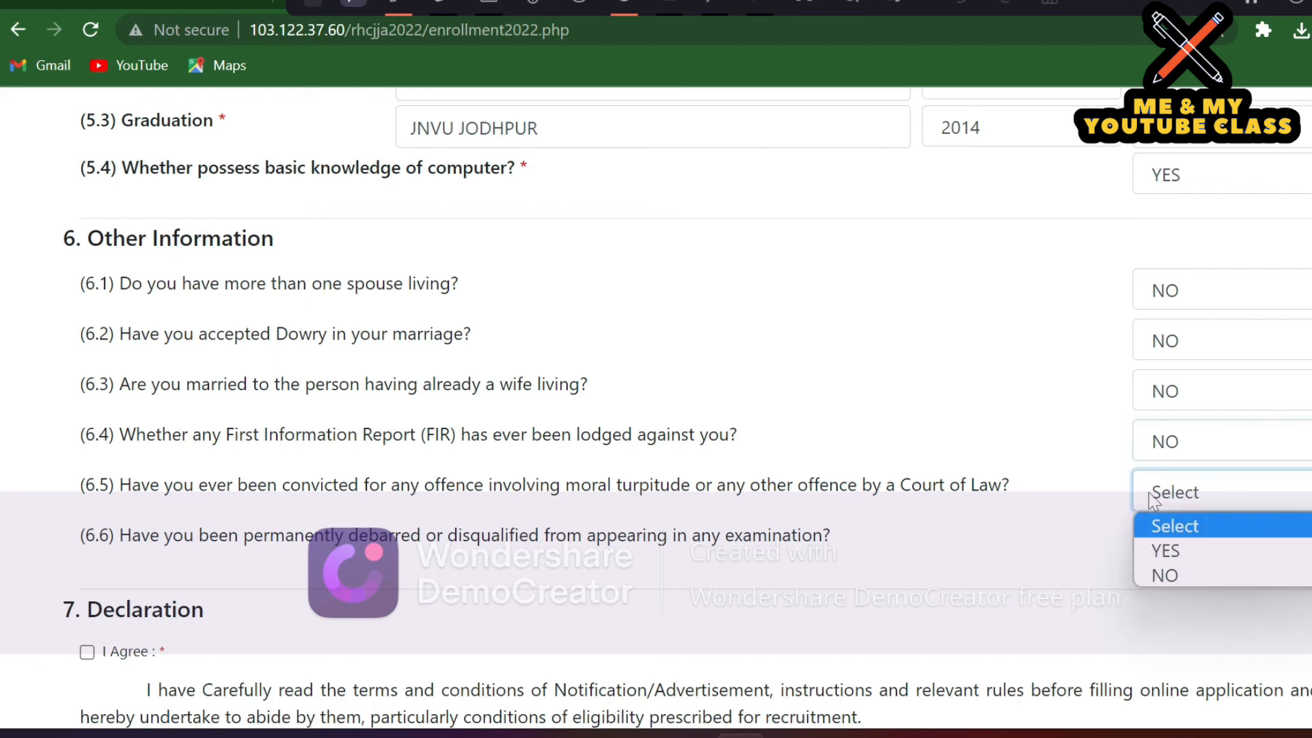
click(1157, 567)
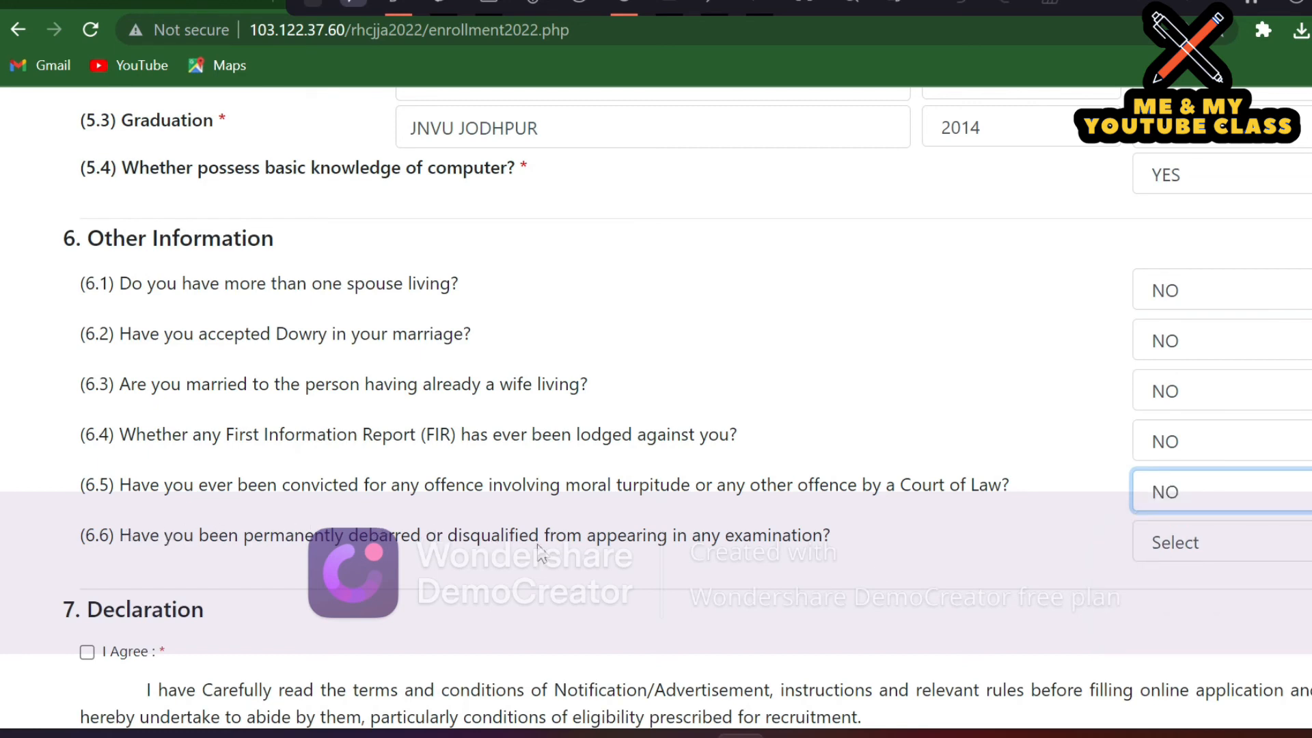
click(1139, 544)
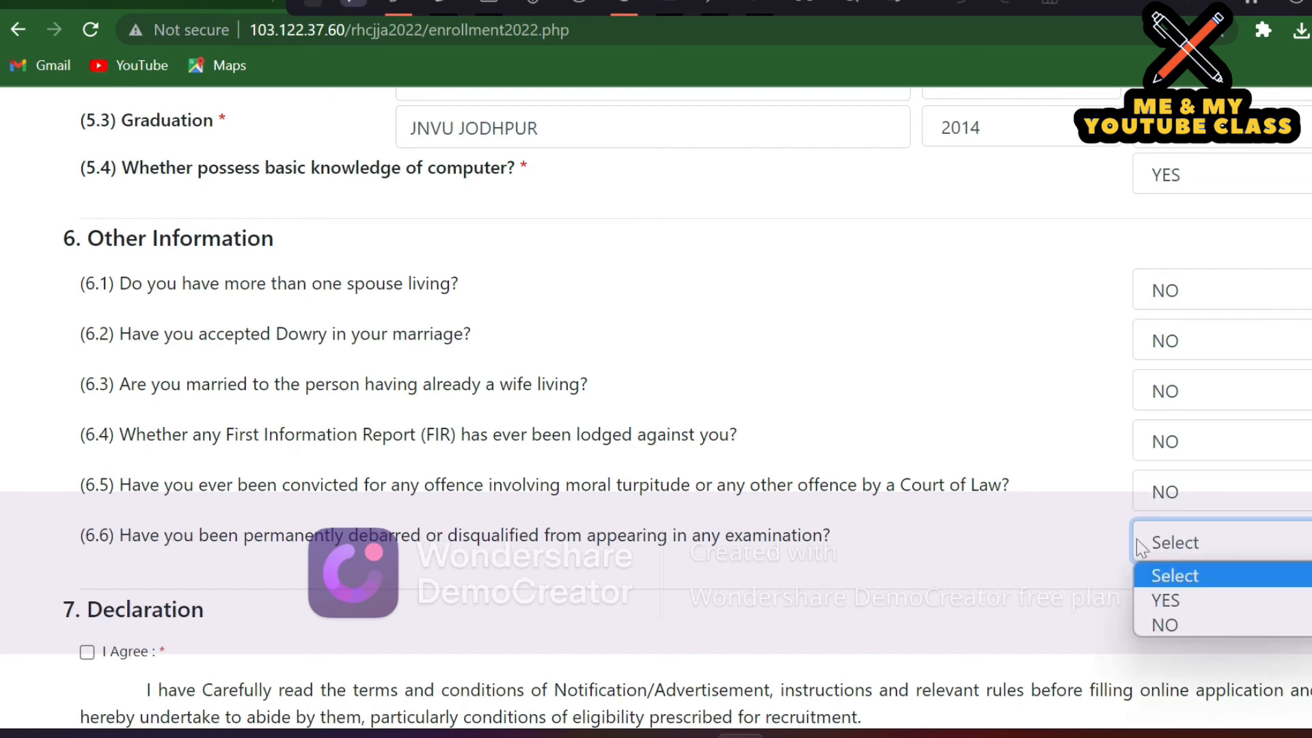
click(1161, 625)
scroll(919, 565, down, 3)
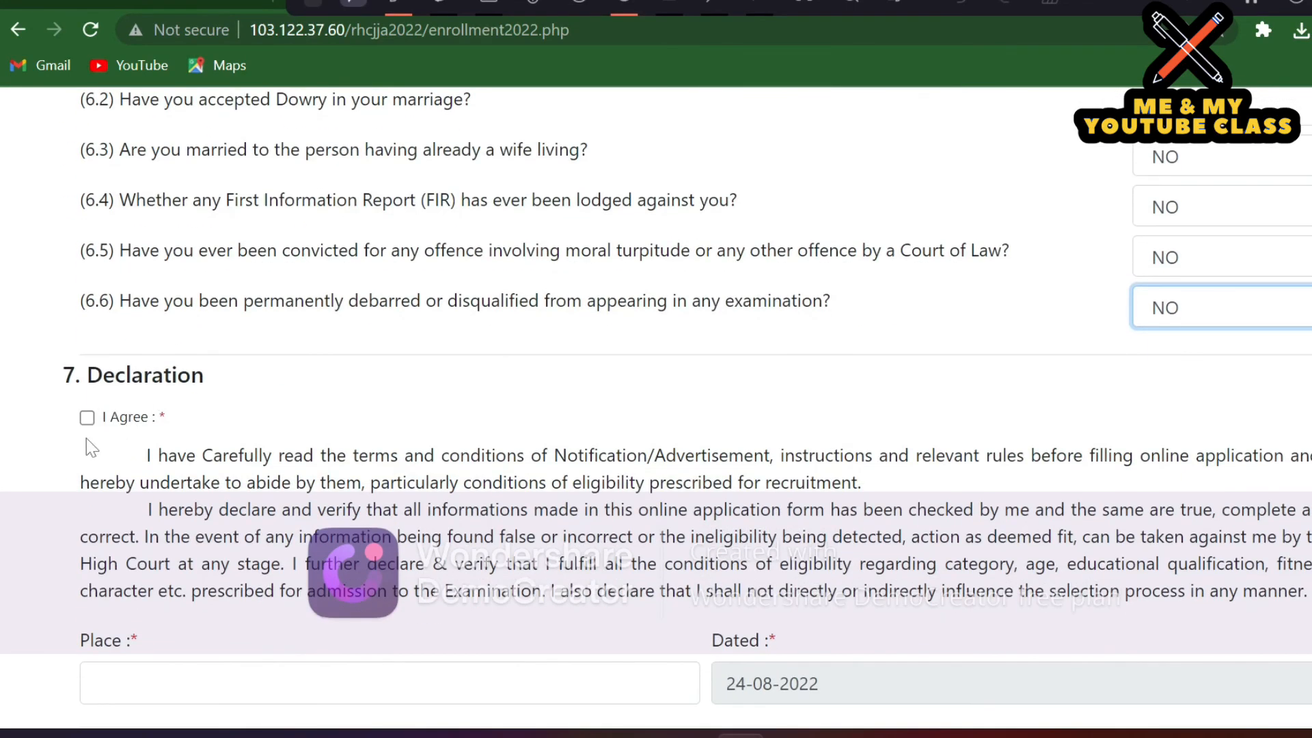
Step: Tick I Agree on the declaration and enter JALORE as the place
click(87, 418)
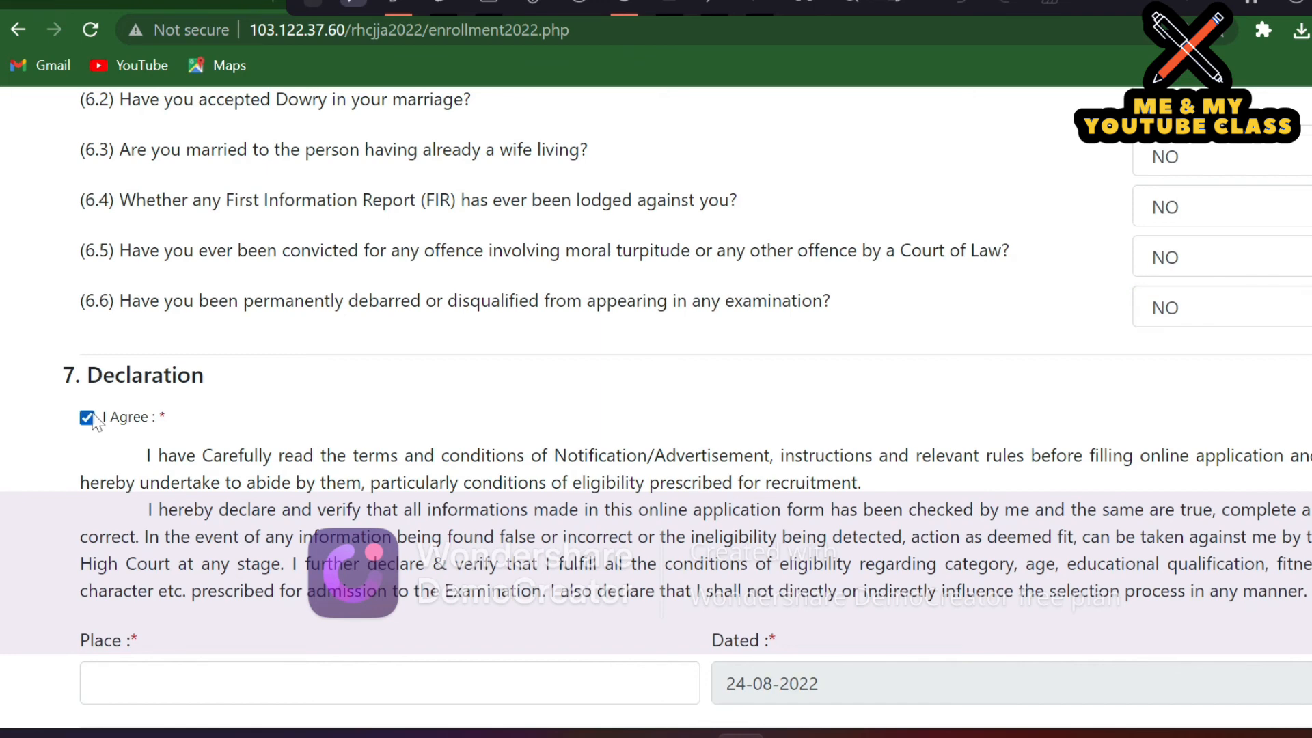
scroll(350, 428, down, 2)
click(321, 493)
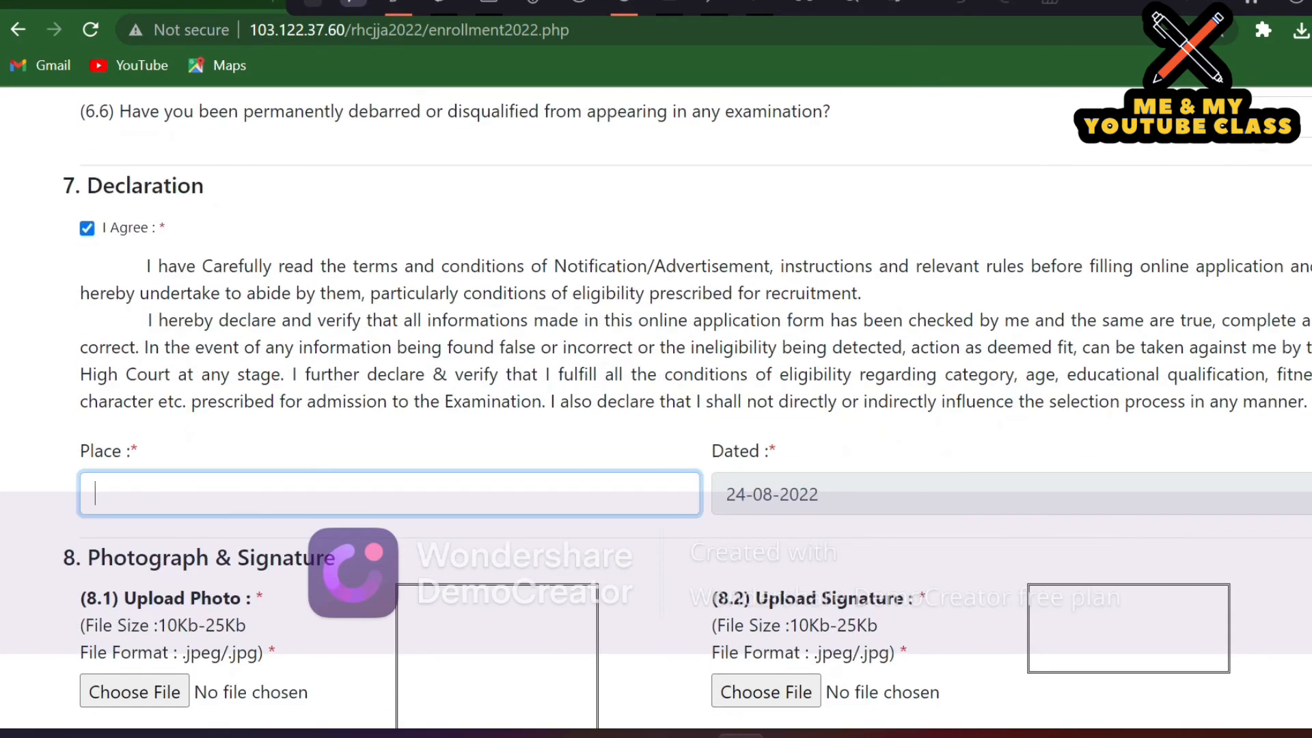
text(JALORE)
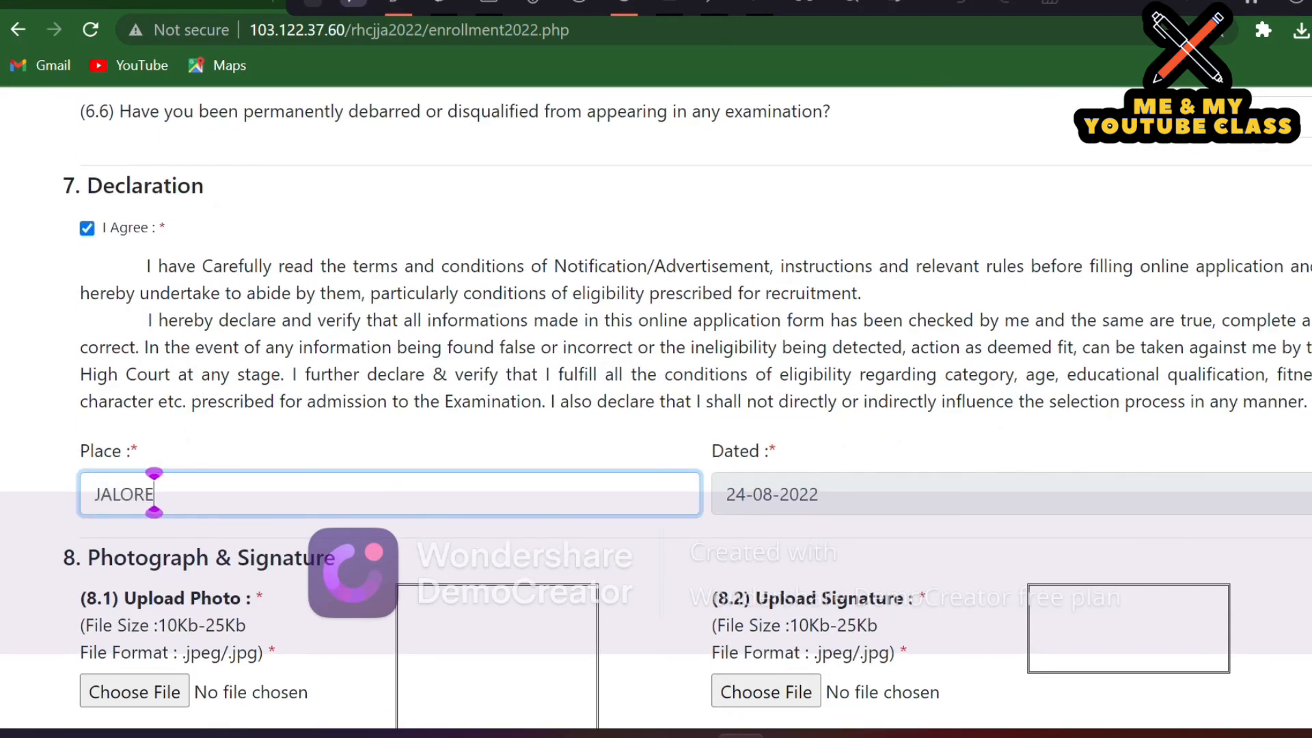
scroll(154, 493, down, 2)
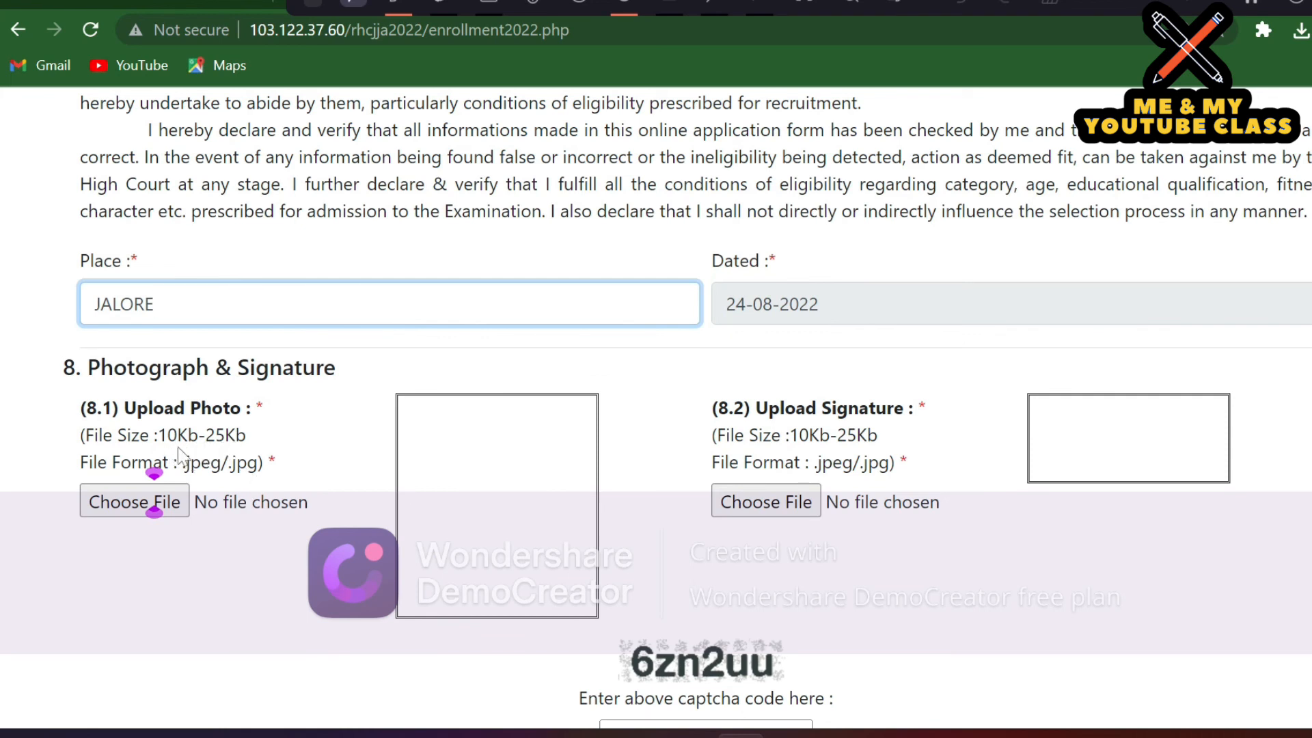
click(154, 503)
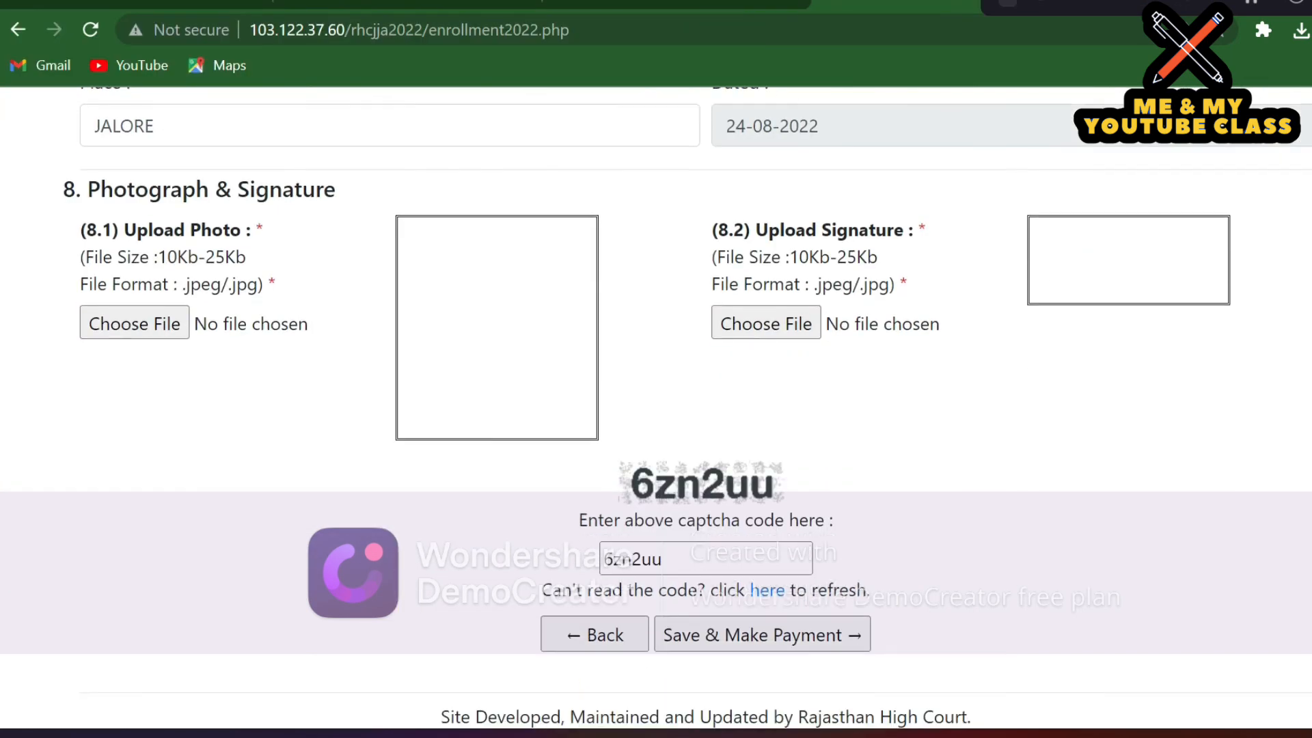
scroll(745, 499, up, 3)
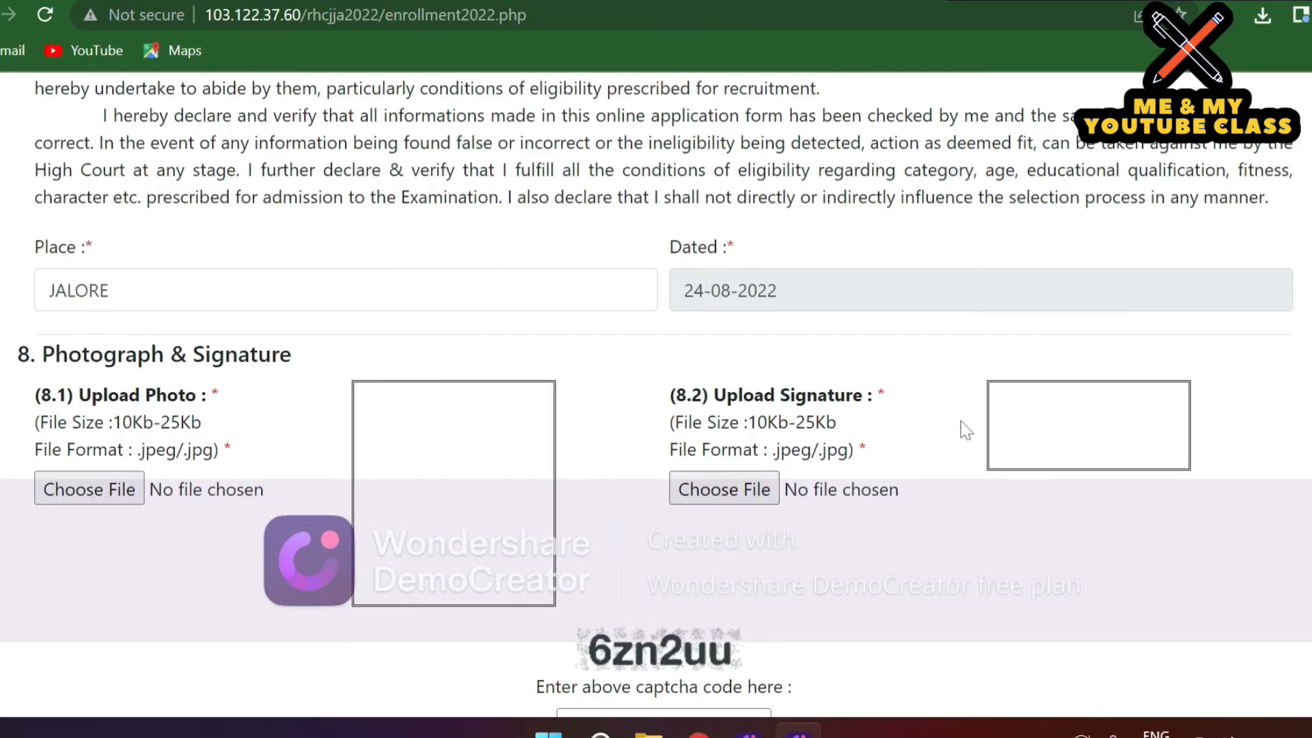
scroll(962, 427, down, 3)
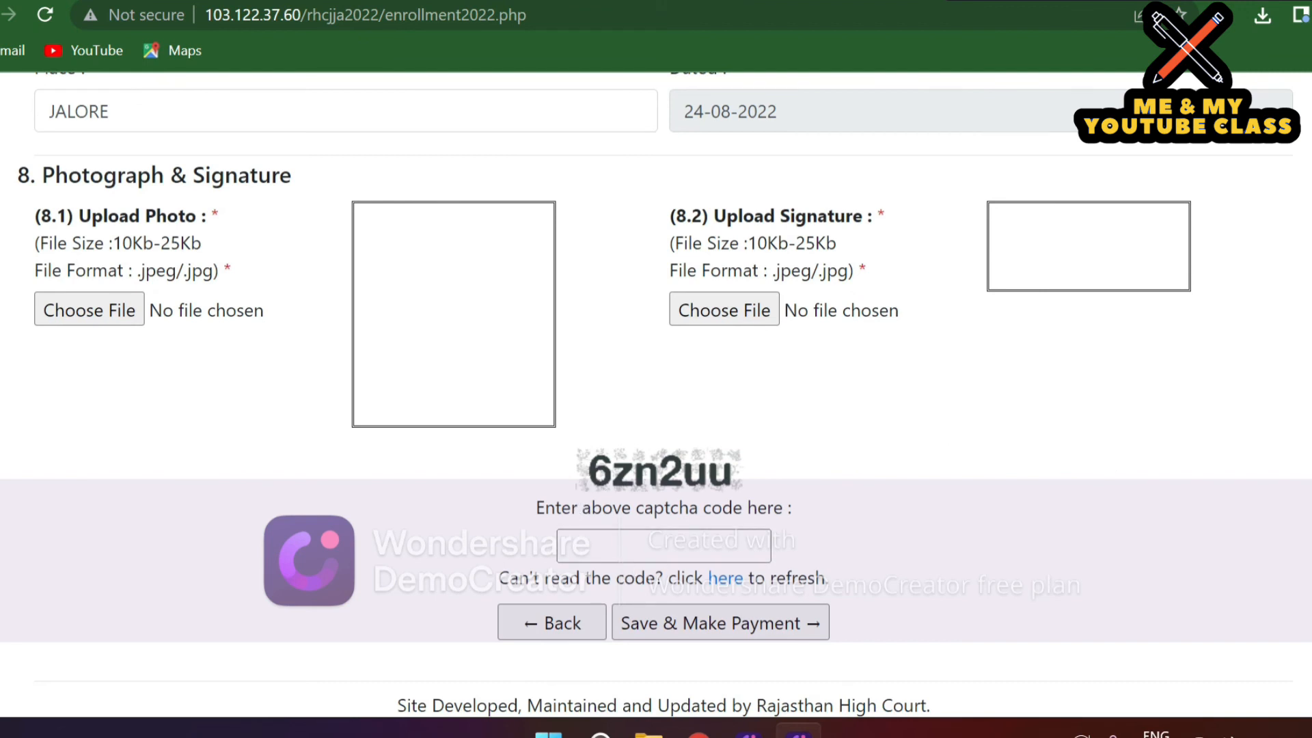
Step: Enter the displayed captcha code, submit via Save & Make Payment, and dismiss the certificate-number alert
click(663, 545)
text(6)
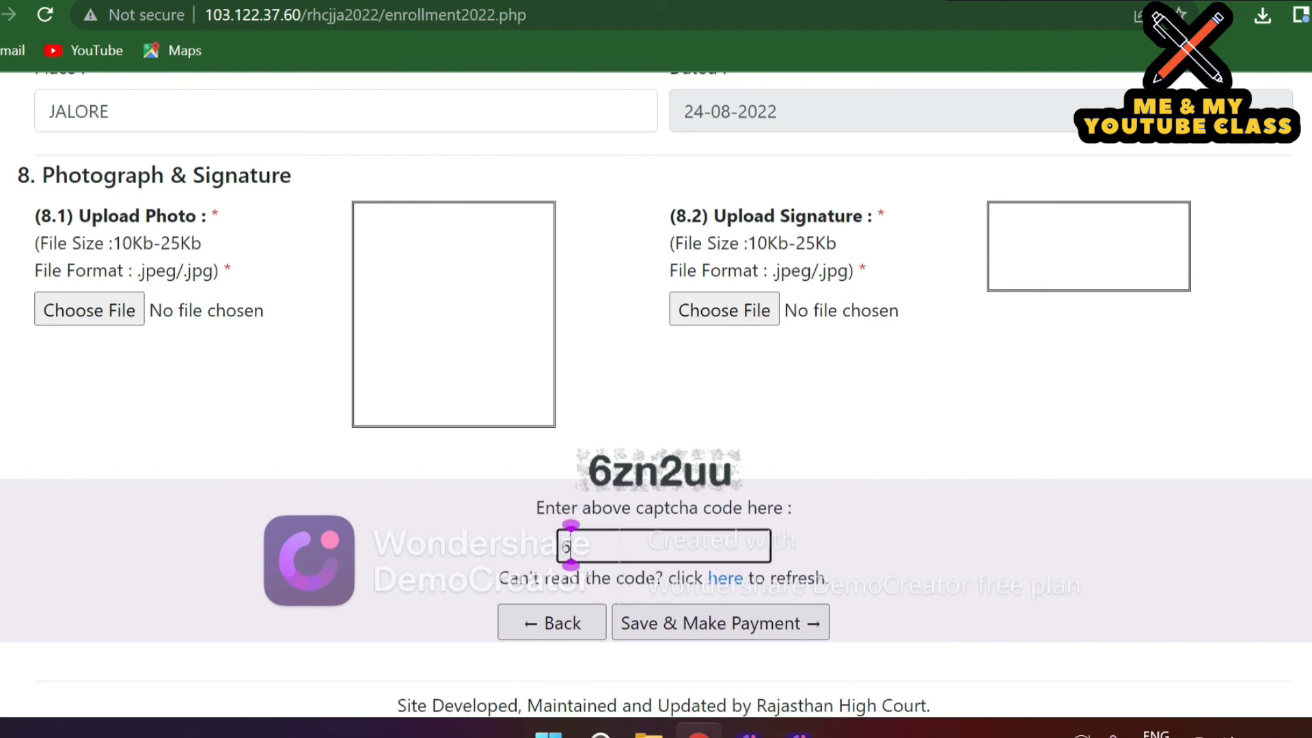
text(zn)
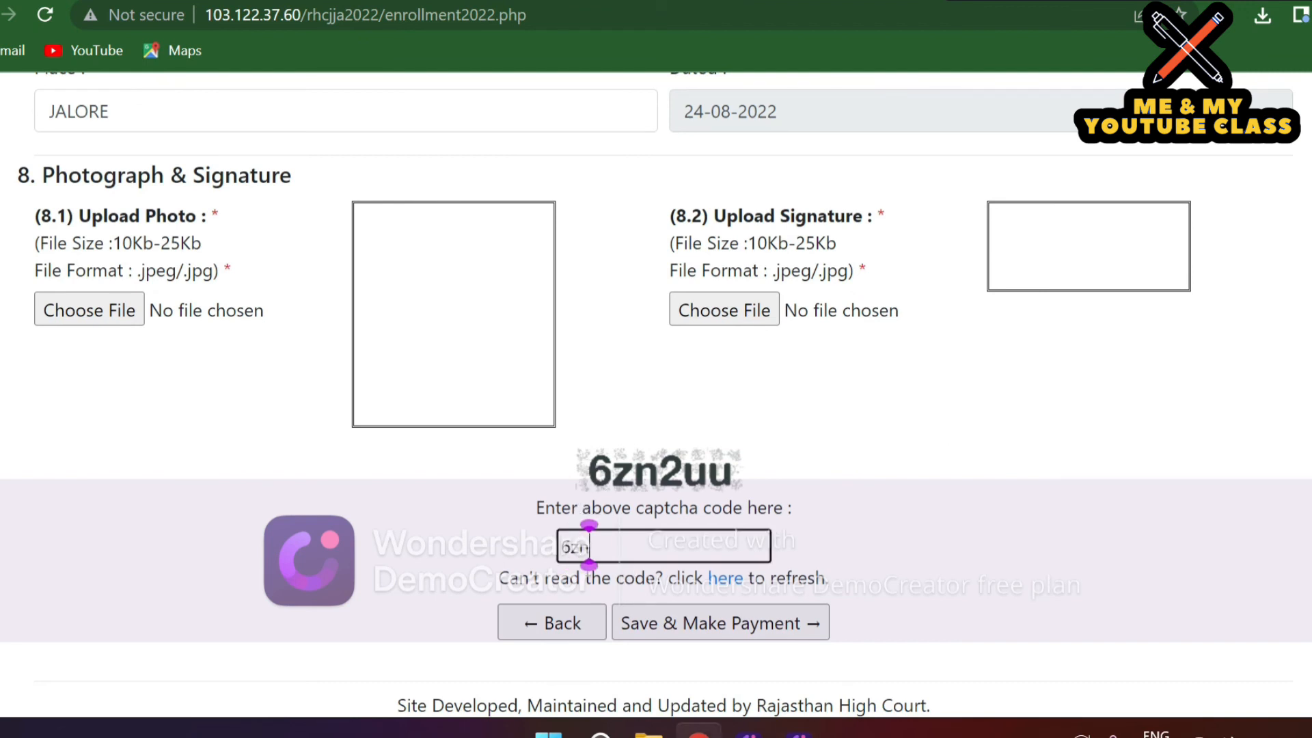
text(2uu)
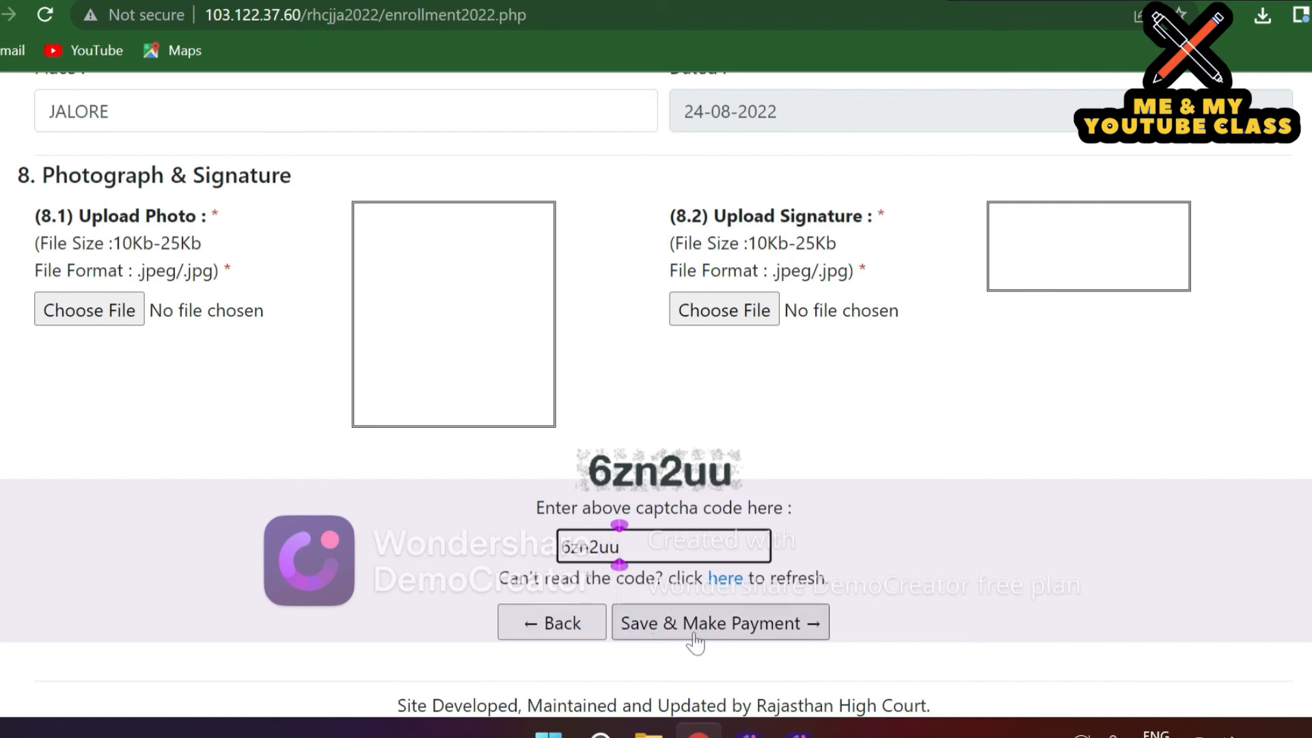
click(718, 625)
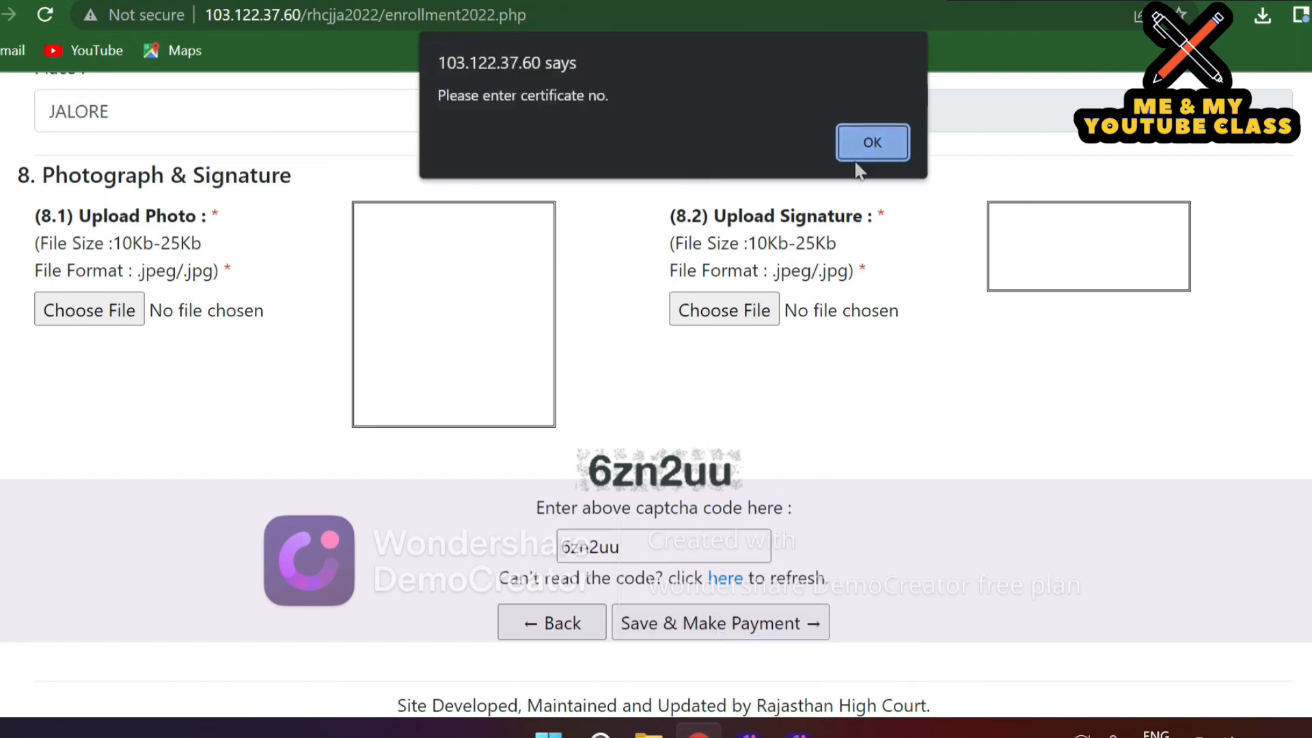
click(868, 143)
scroll(650, 470, up, 2)
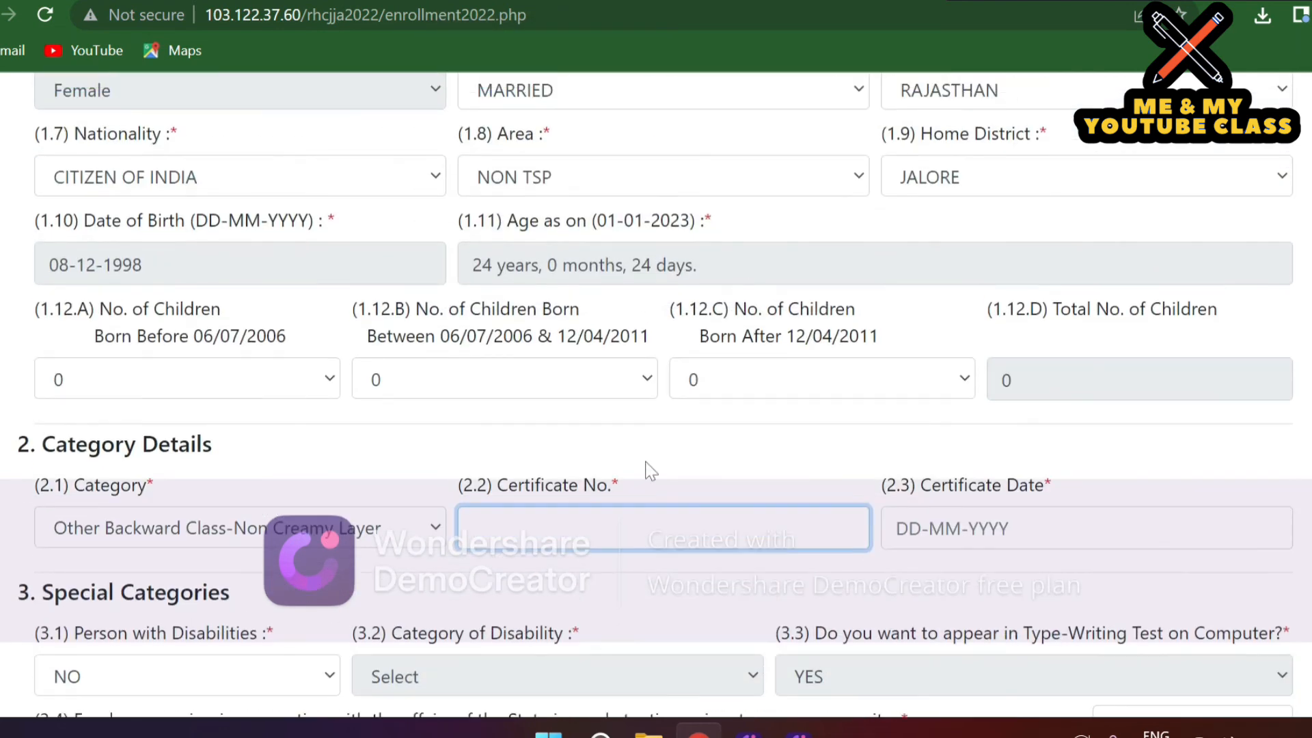
click(383, 508)
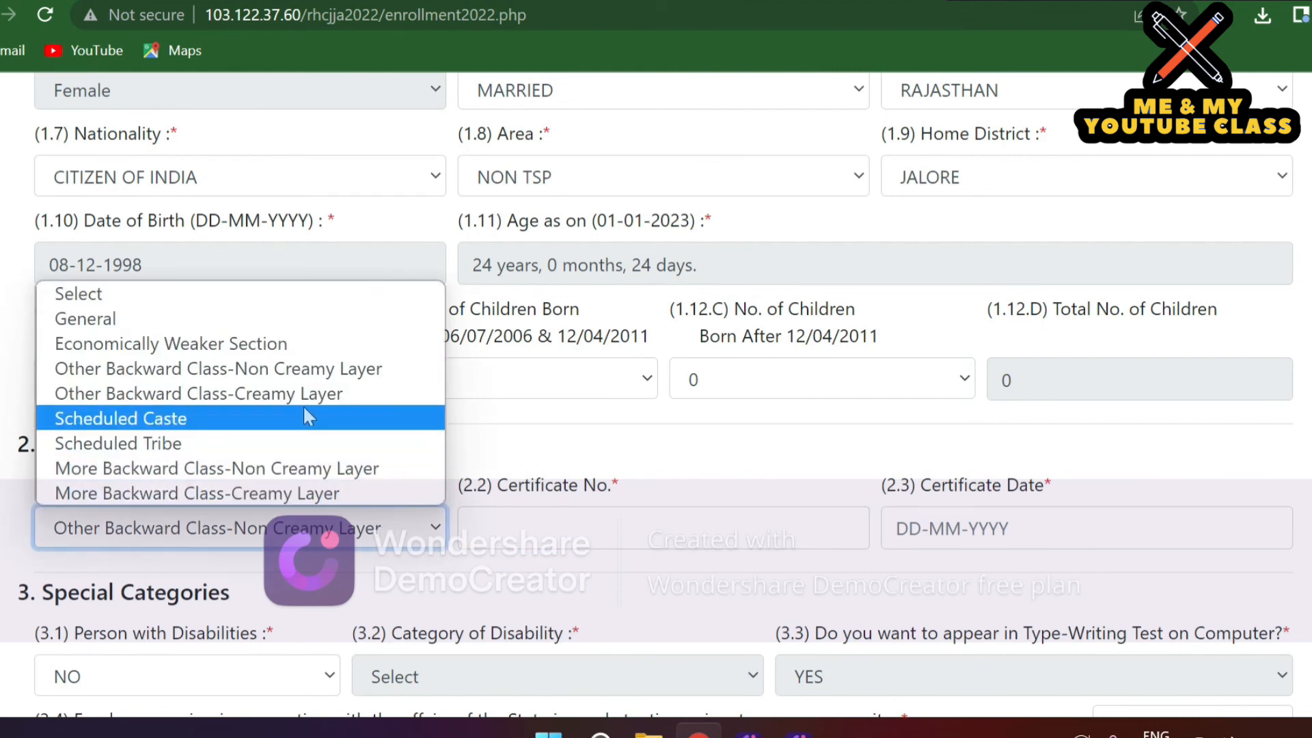
click(492, 438)
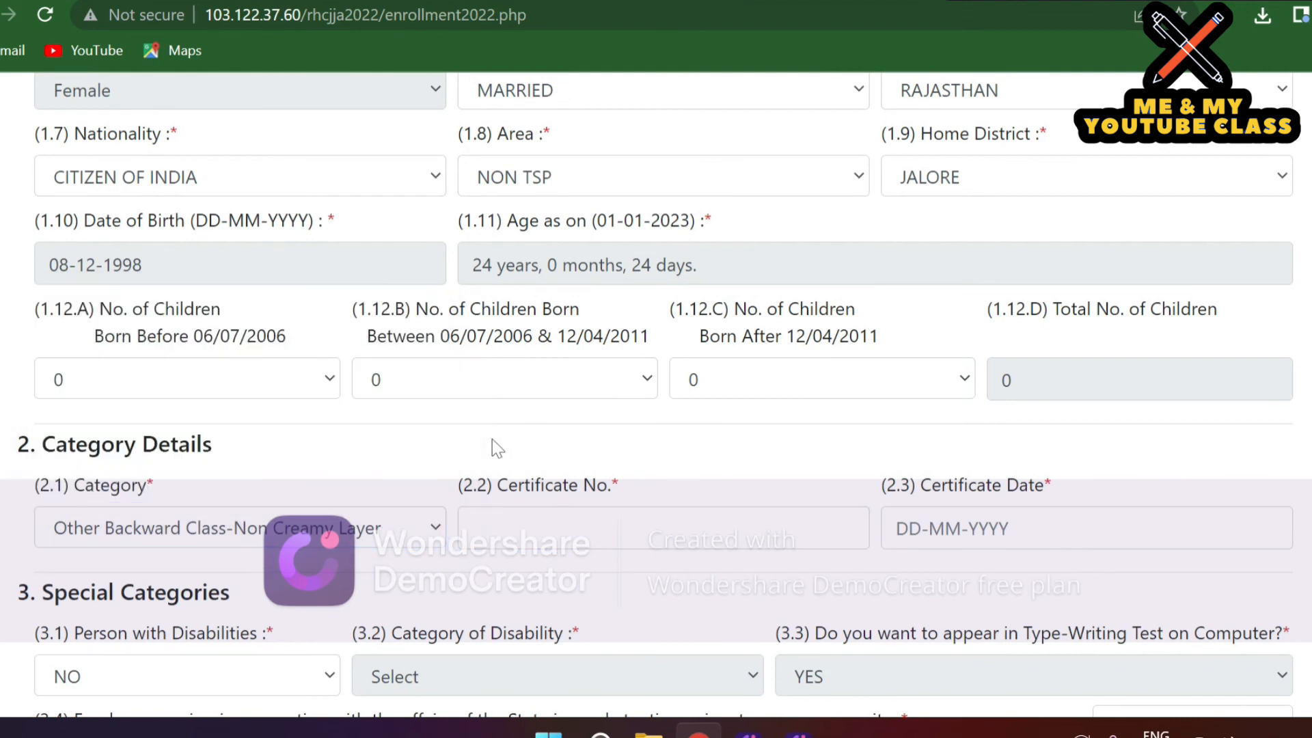
scroll(492, 439, down, 15)
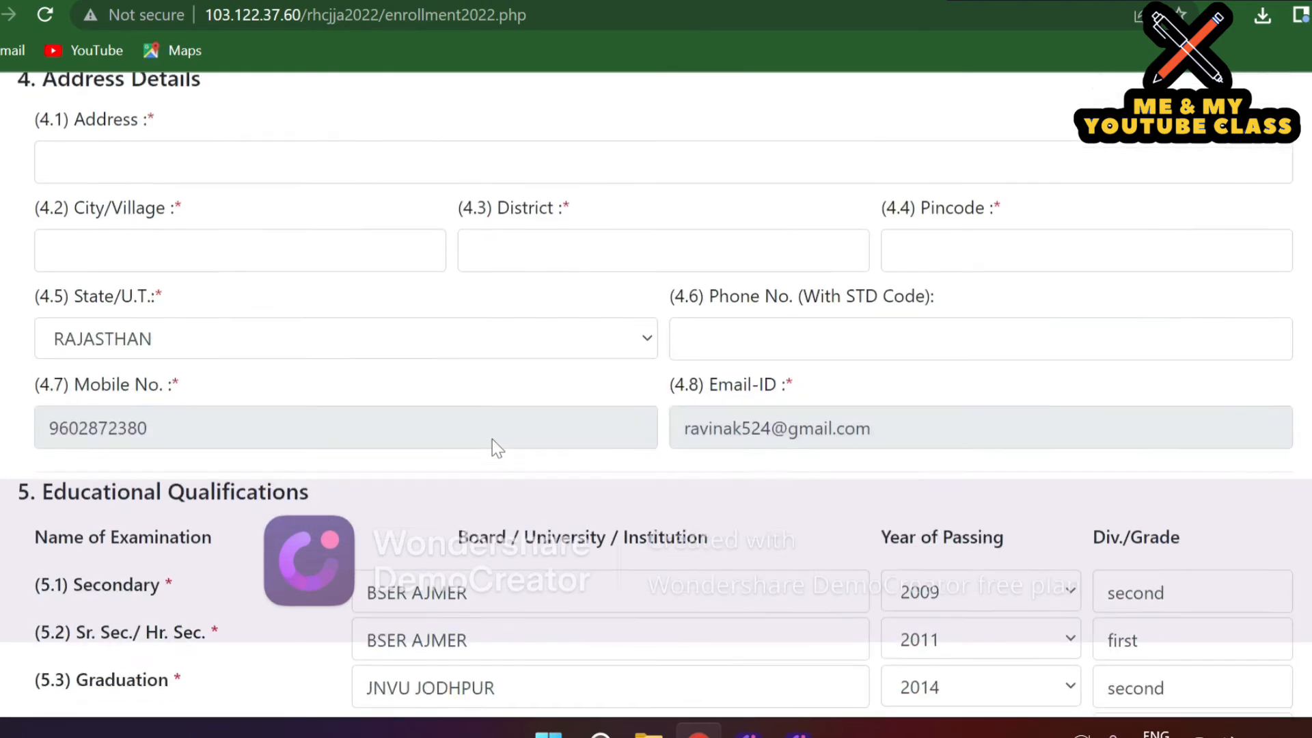
scroll(622, 471, down, 20)
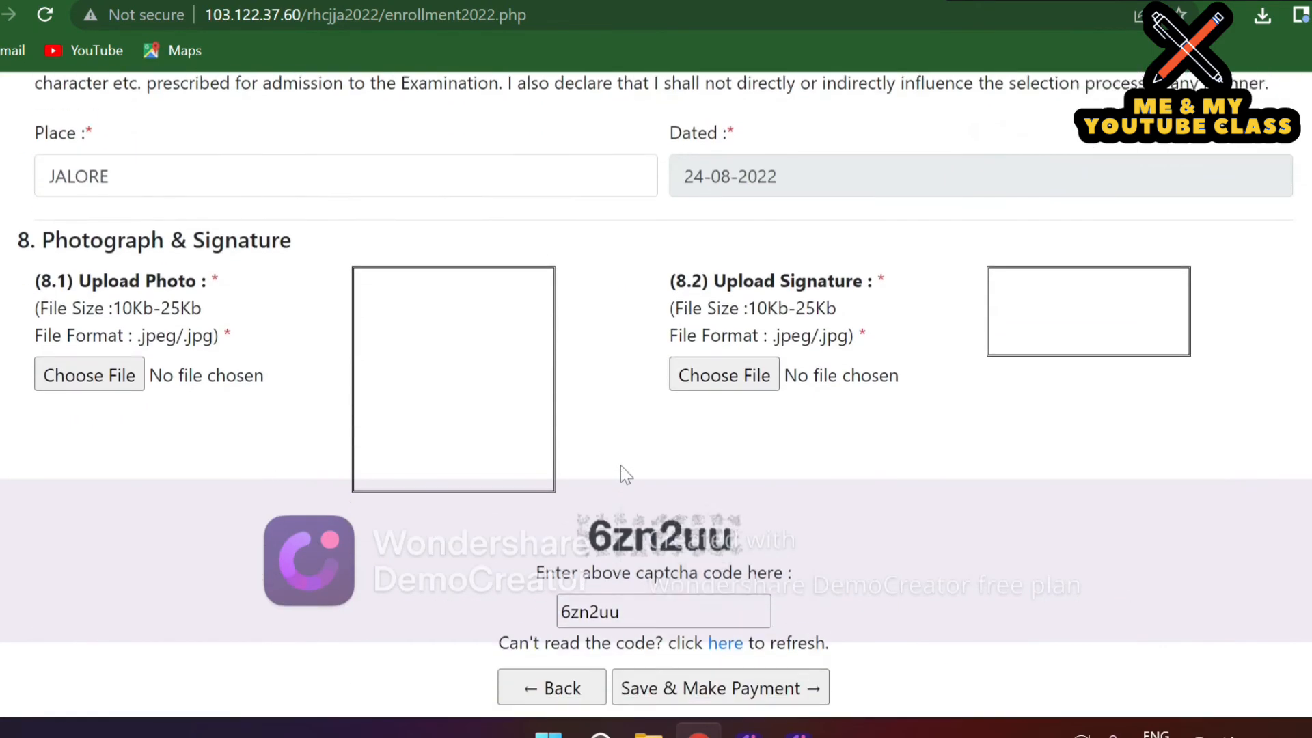